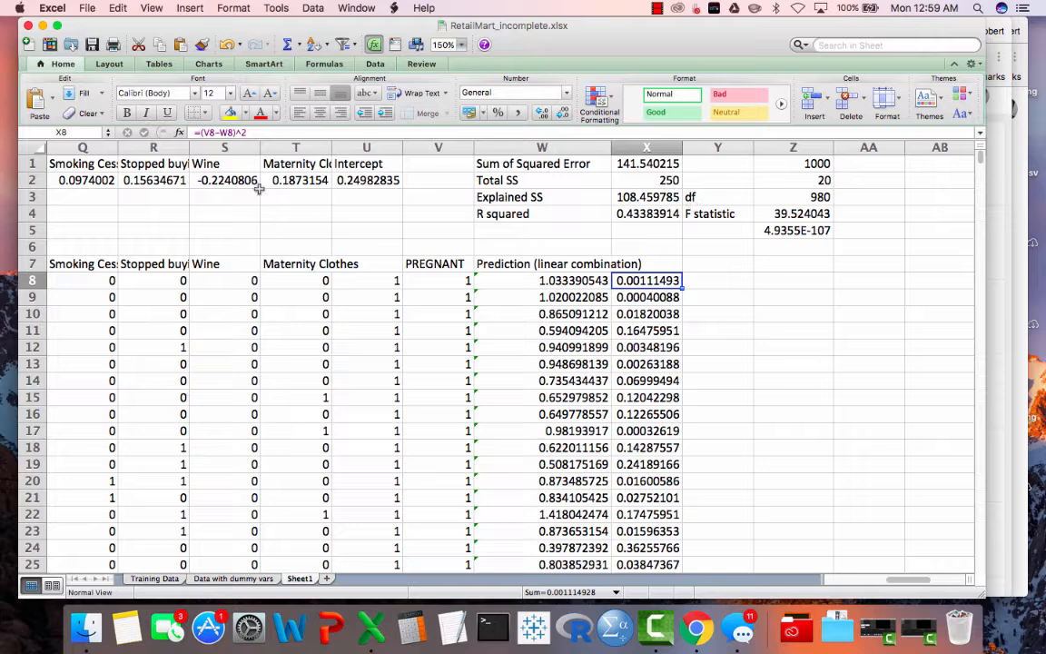
- Examine the model coefficients in row 2 along with the R squared, F statistic and its p-value
{"action": "left_click_drag", "start_coordinate": [153, 179], "coordinate": [368, 180]}
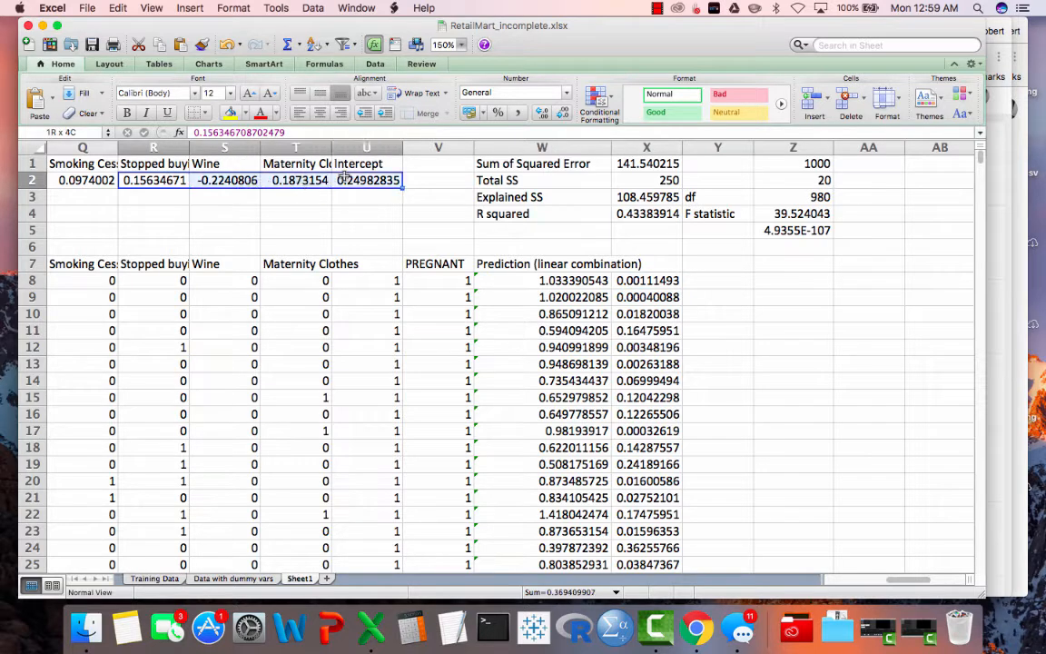
{"action": "left_click", "coordinate": [92, 177]}
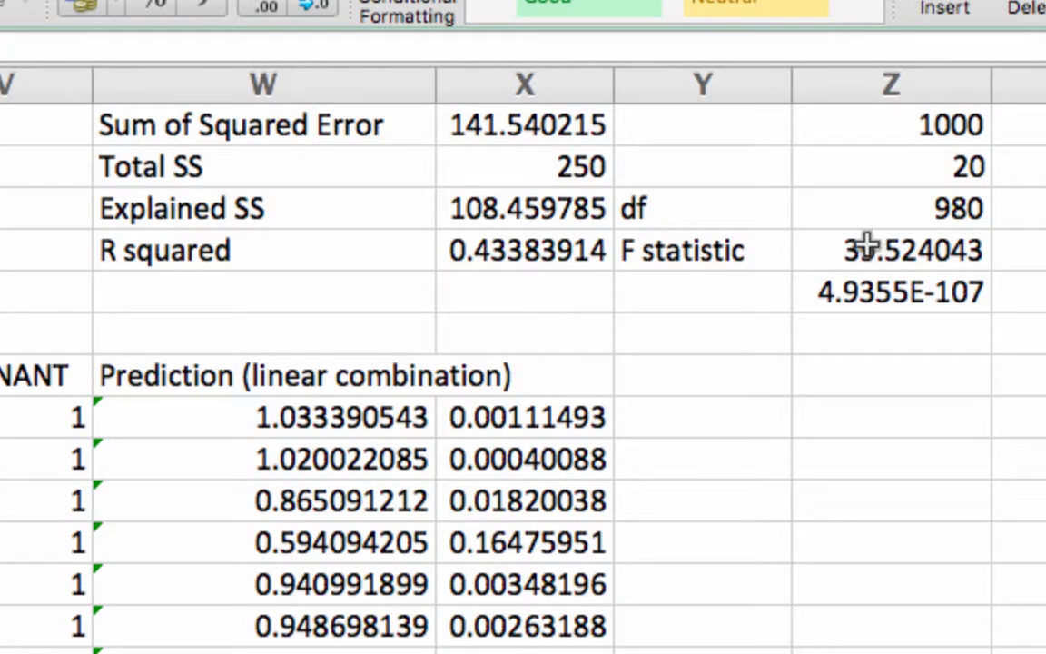
{"action": "left_click", "coordinate": [868, 249]}
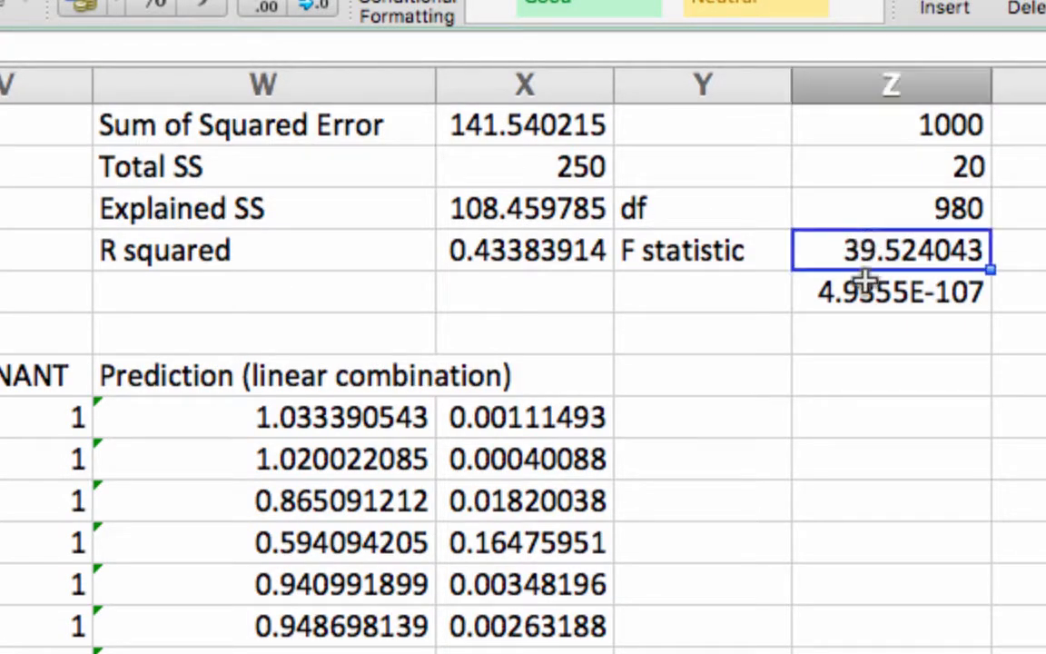
{"action": "left_click", "coordinate": [866, 286]}
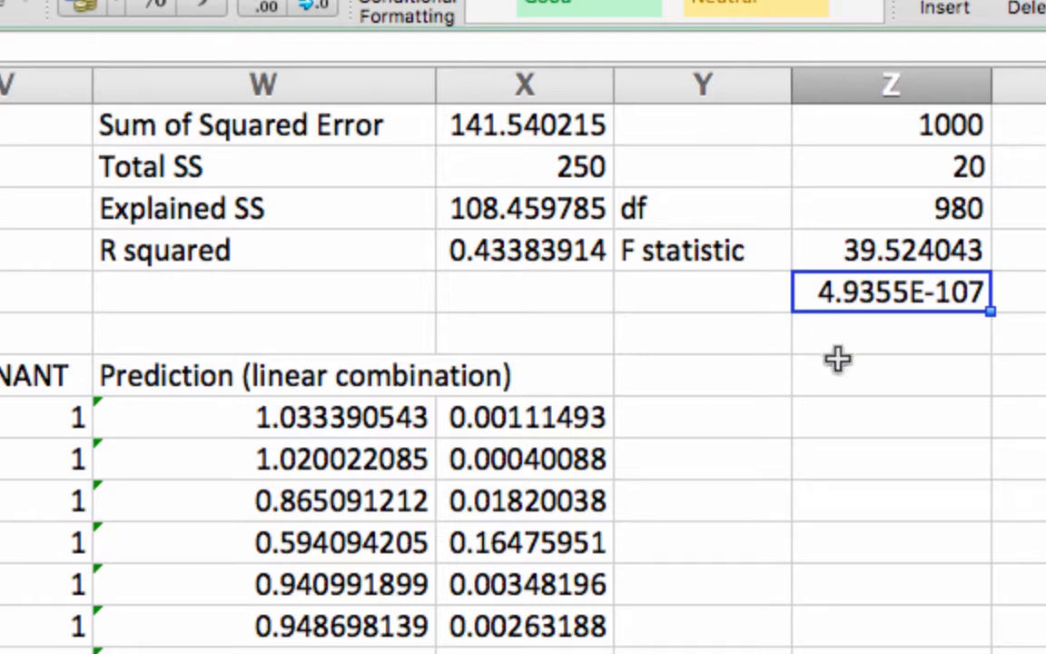
{"action": "left_click", "coordinate": [473, 254]}
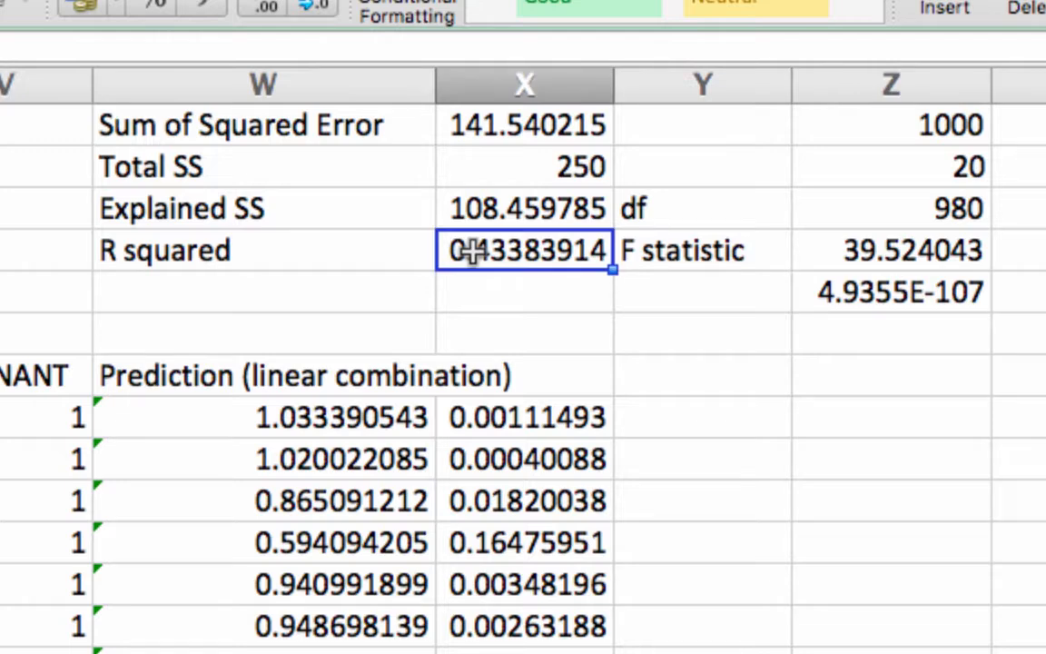
{"action": "left_click", "coordinate": [346, 255]}
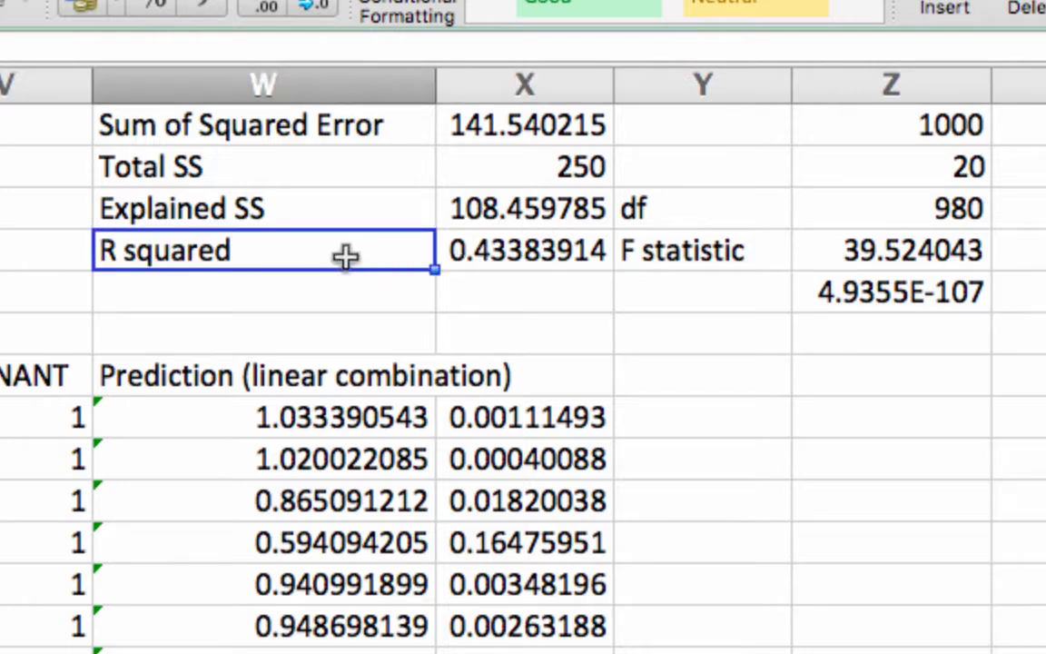
{"action": "key", "text": "Right"}
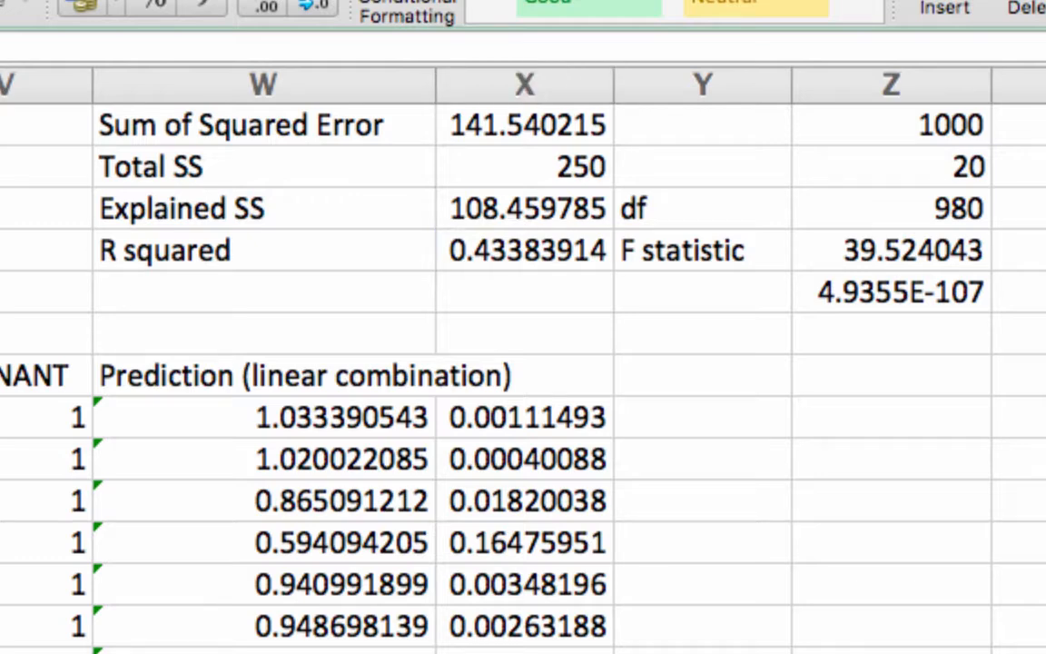
{"action": "scroll", "coordinate": [523, 360], "scroll_direction": "left", "scroll_amount": 4}
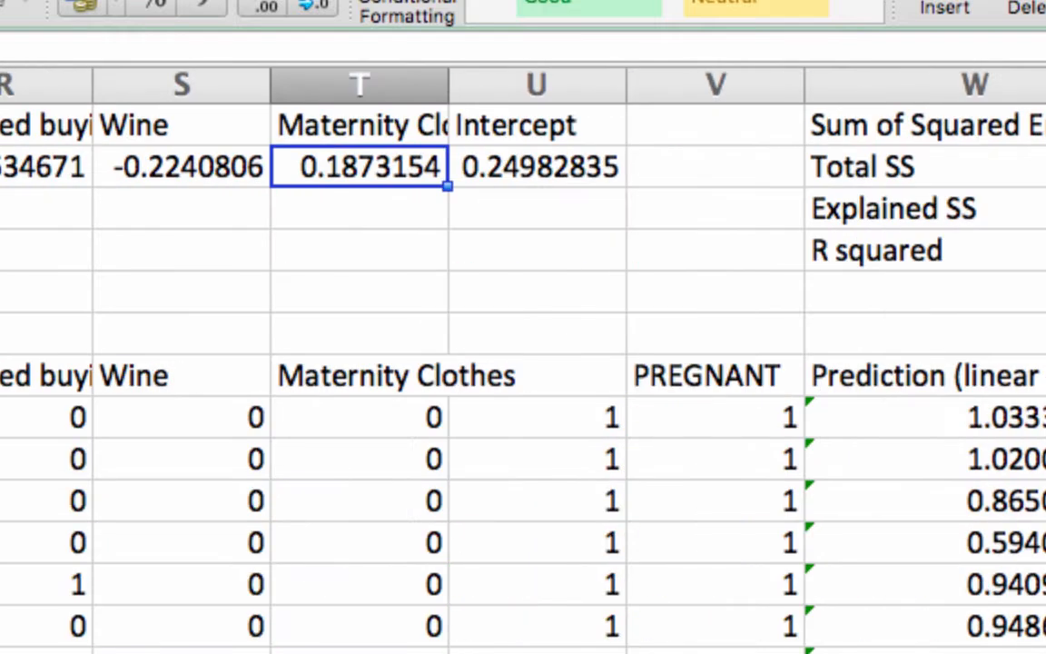
{"action": "left_click", "coordinate": [184, 180]}
{"action": "left_click", "coordinate": [127, 77]}
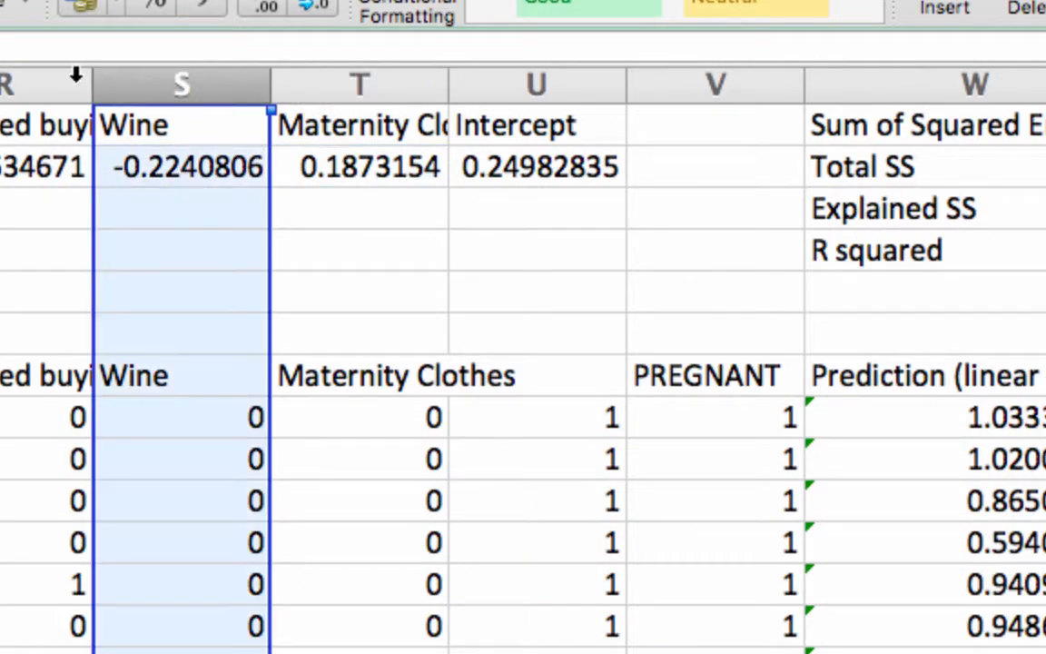
{"action": "left_click", "coordinate": [25, 74]}
{"action": "left_click", "coordinate": [0, 76]}
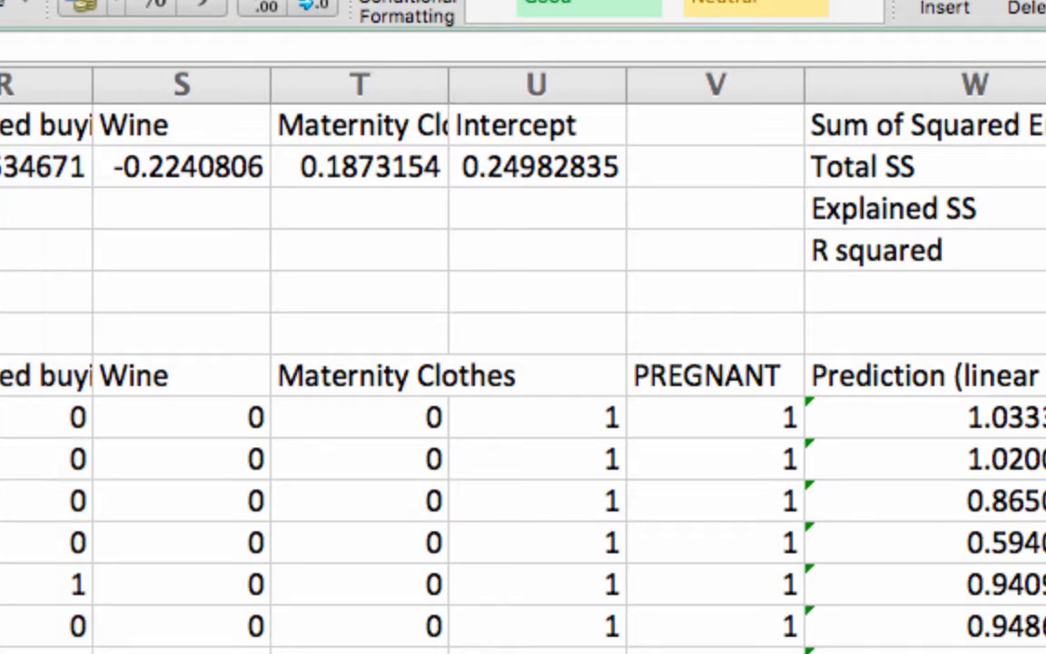
- Label cell W5 below R squared as "Prediction SE"
{"action": "scroll", "coordinate": [524, 364], "scroll_direction": "right", "scroll_amount": 5}
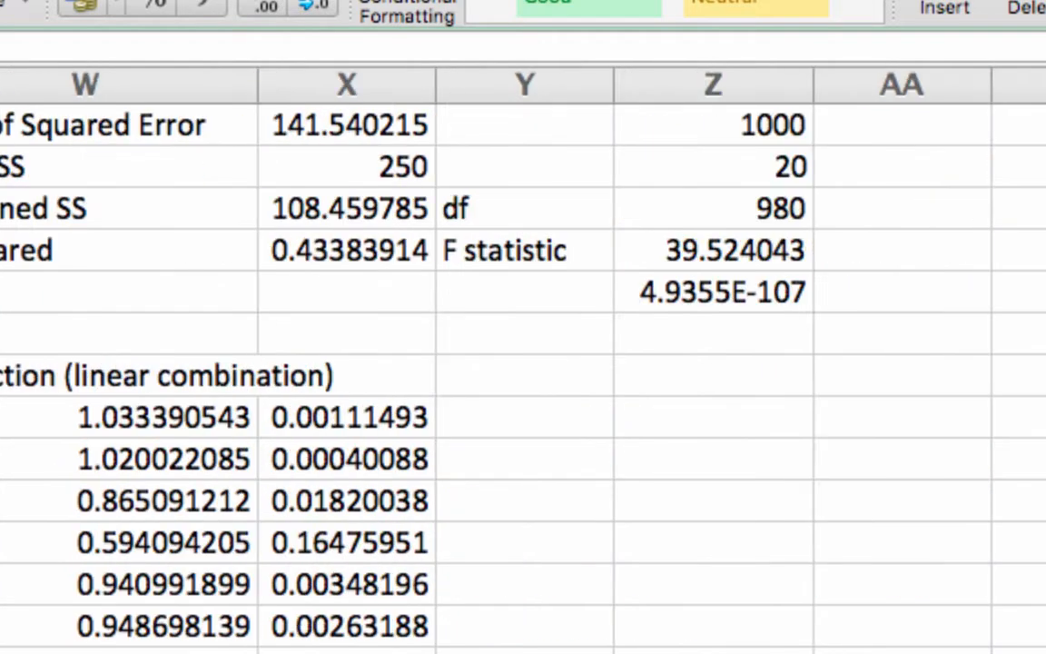
{"action": "scroll", "coordinate": [523, 363], "scroll_direction": "right", "scroll_amount": 2}
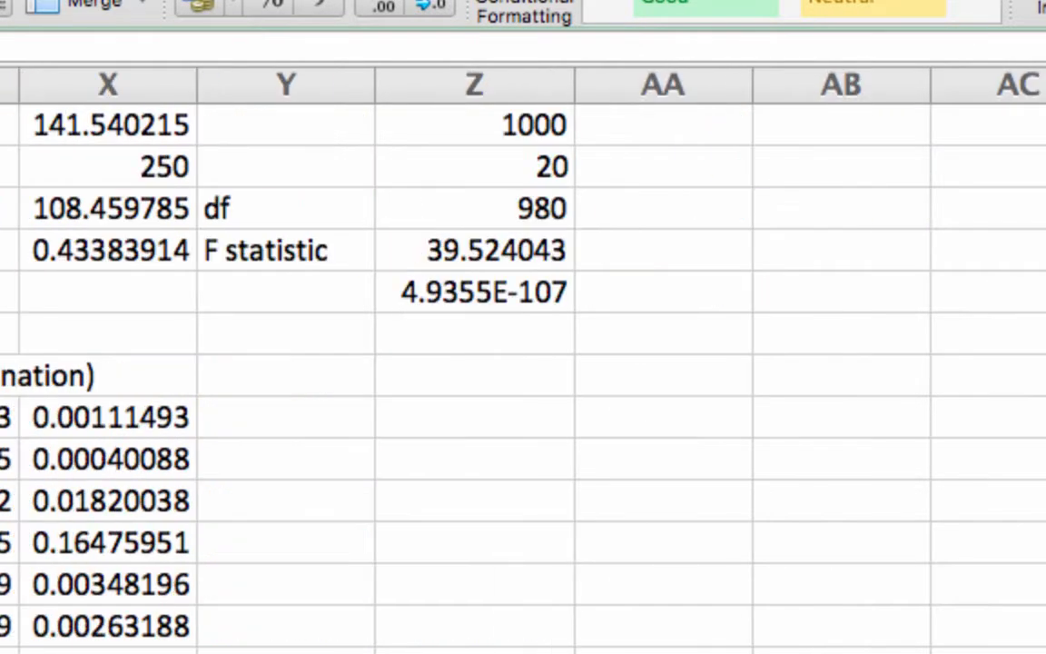
{"action": "left_click", "coordinate": [191, 279]}
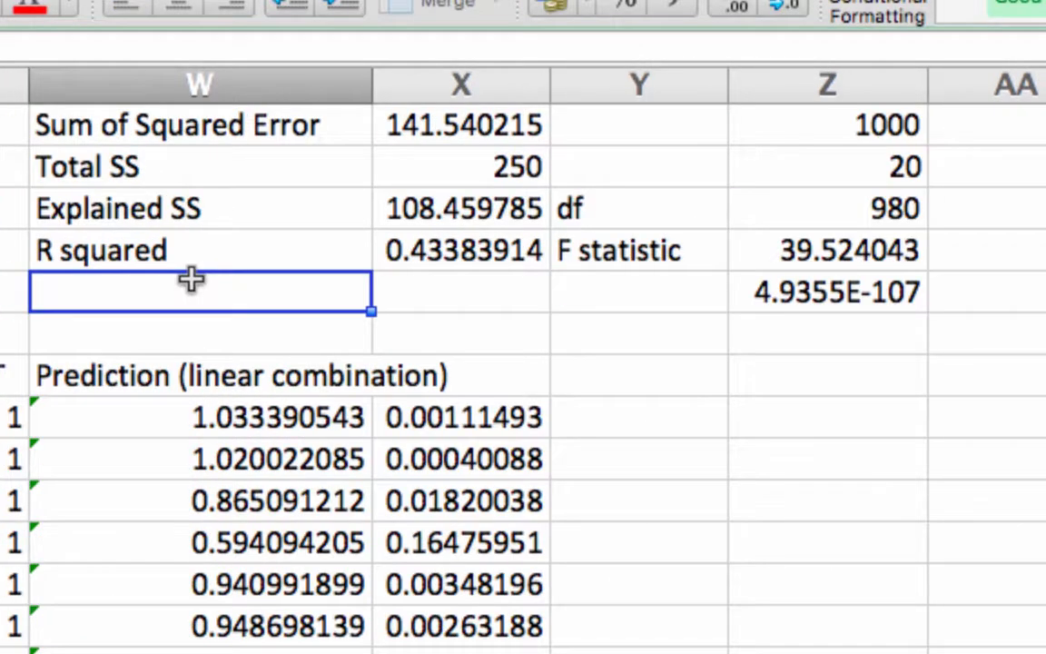
{"action": "type", "text": "Pre"}
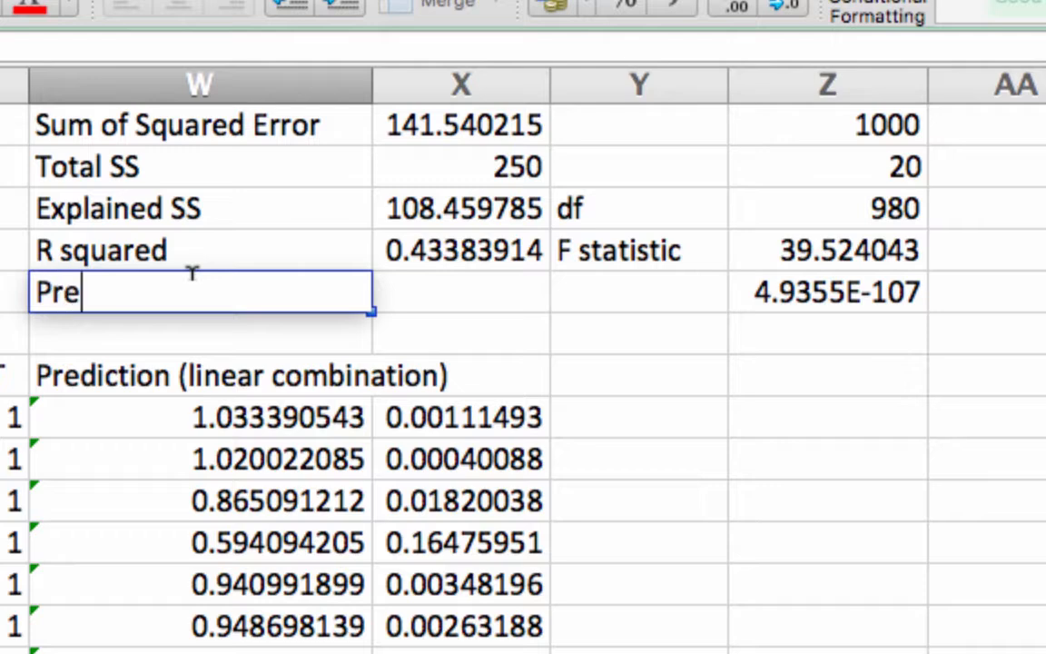
{"action": "type", "text": "diction SE"}
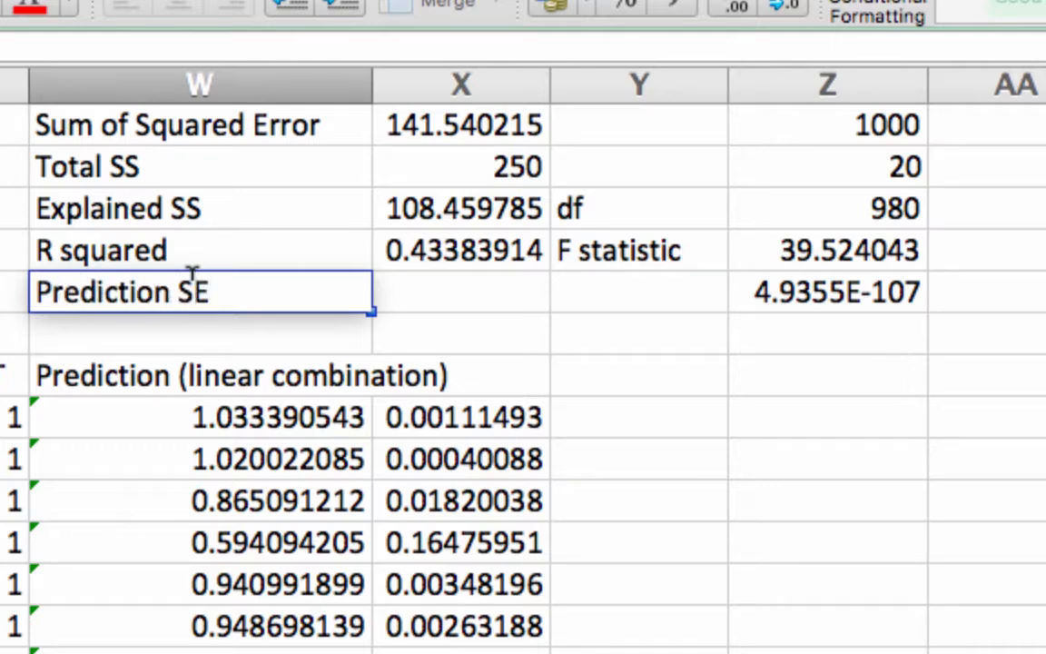
- Calculate the prediction standard error in X5 with =sqrt(X1/Z3), using the sum of squared error and the degrees of freedom
{"action": "left_click", "coordinate": [492, 287]}
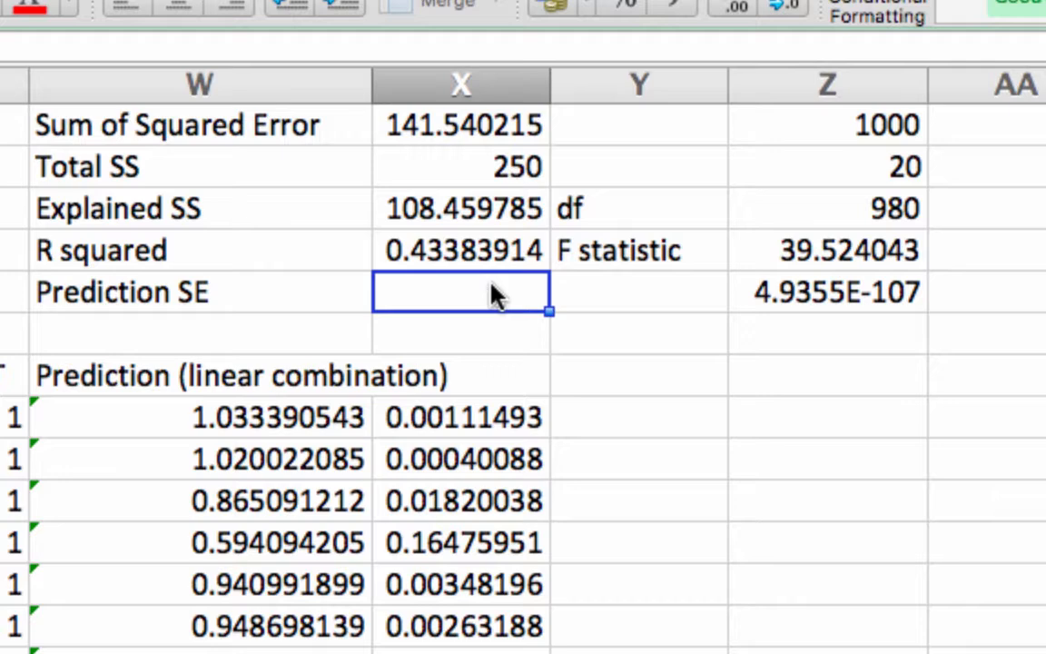
{"action": "type", "text": "="}
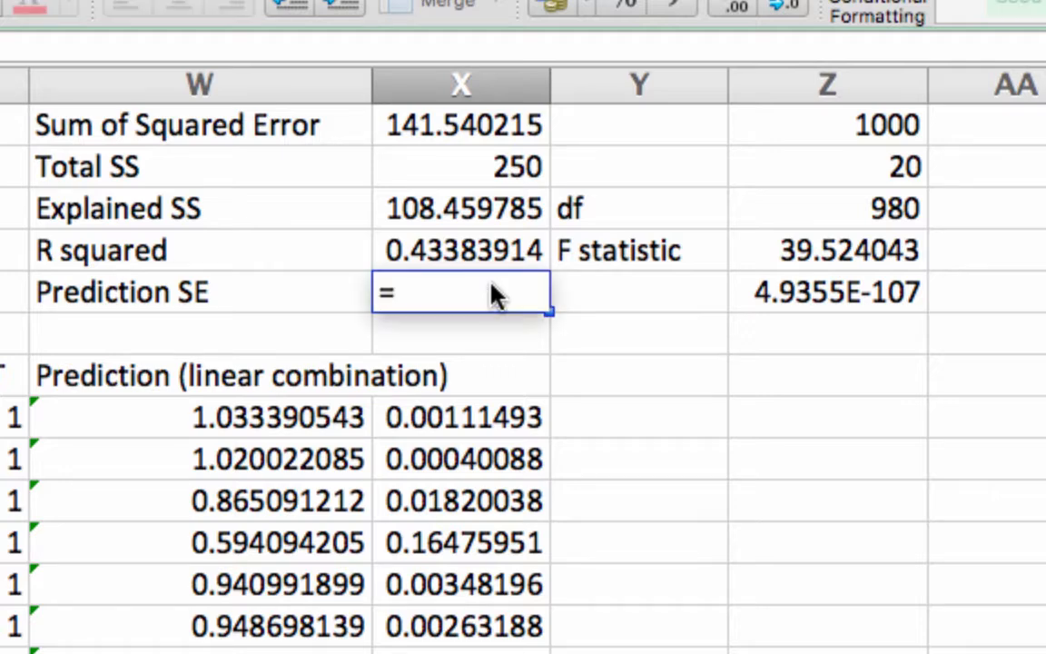
{"action": "type", "text": "sqrt("}
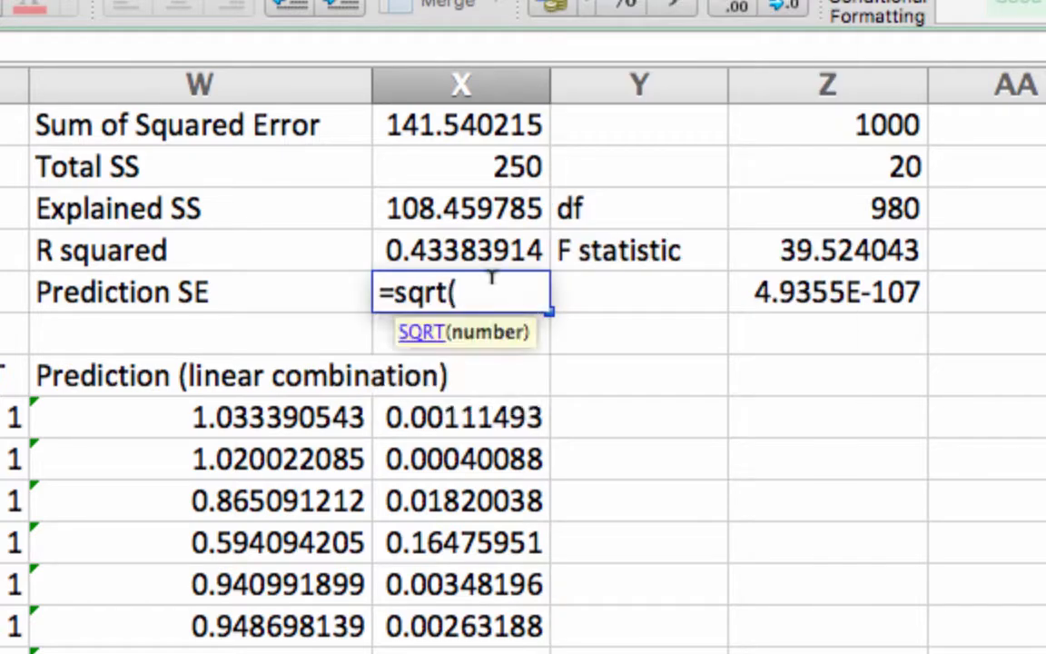
{"action": "left_click", "coordinate": [471, 129]}
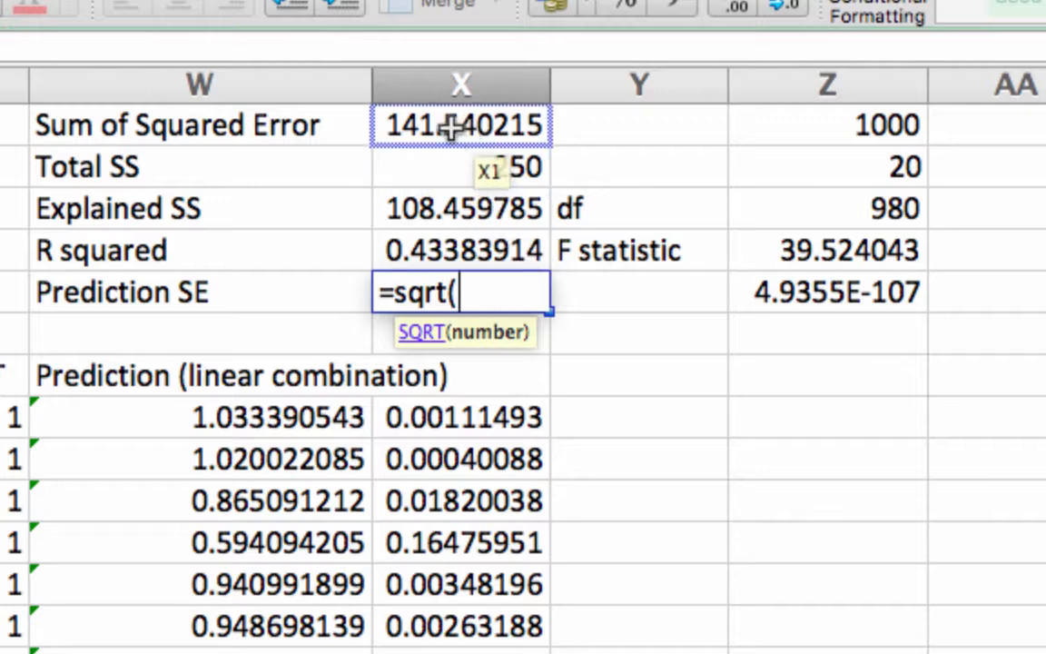
{"action": "type", "text": "/"}
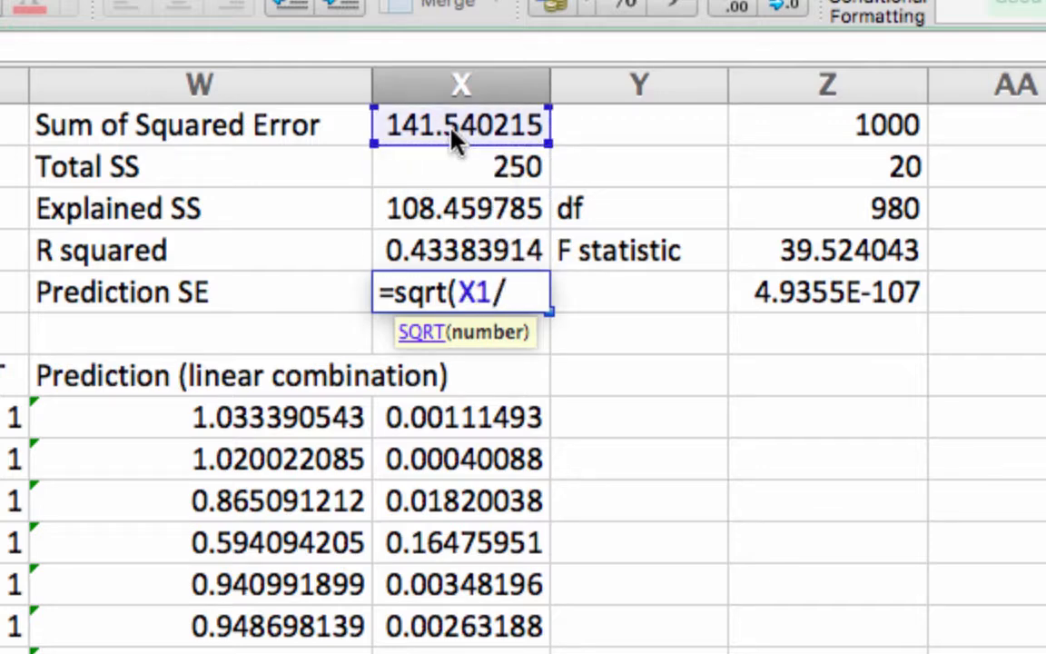
{"action": "left_click", "coordinate": [846, 207]}
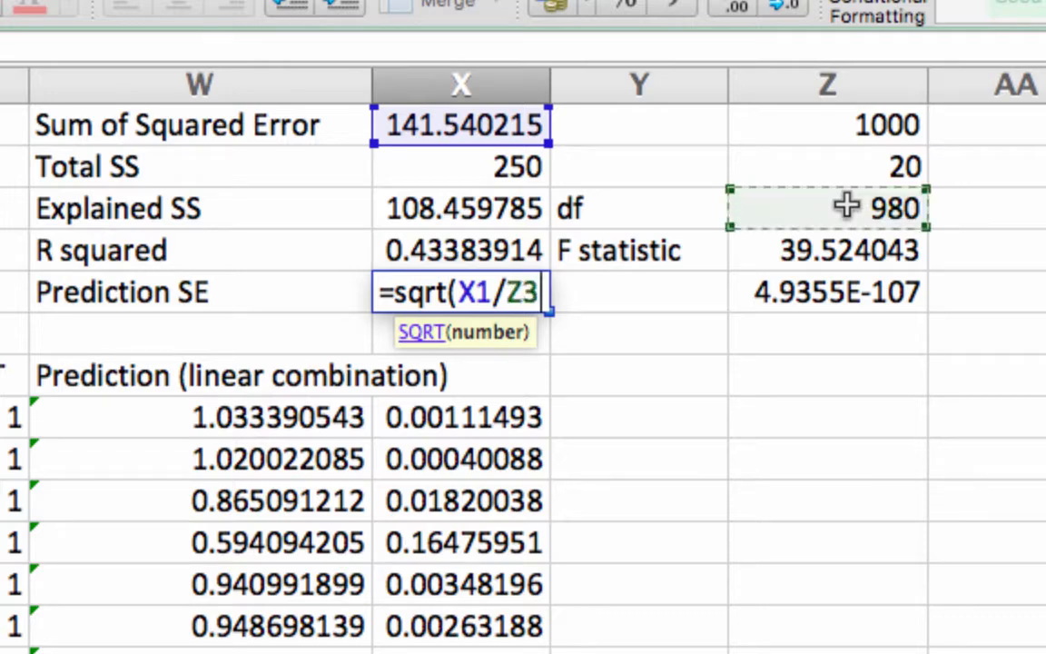
{"action": "type", "text": ")"}
{"action": "key", "text": "Return"}
{"action": "key", "text": "Up"}
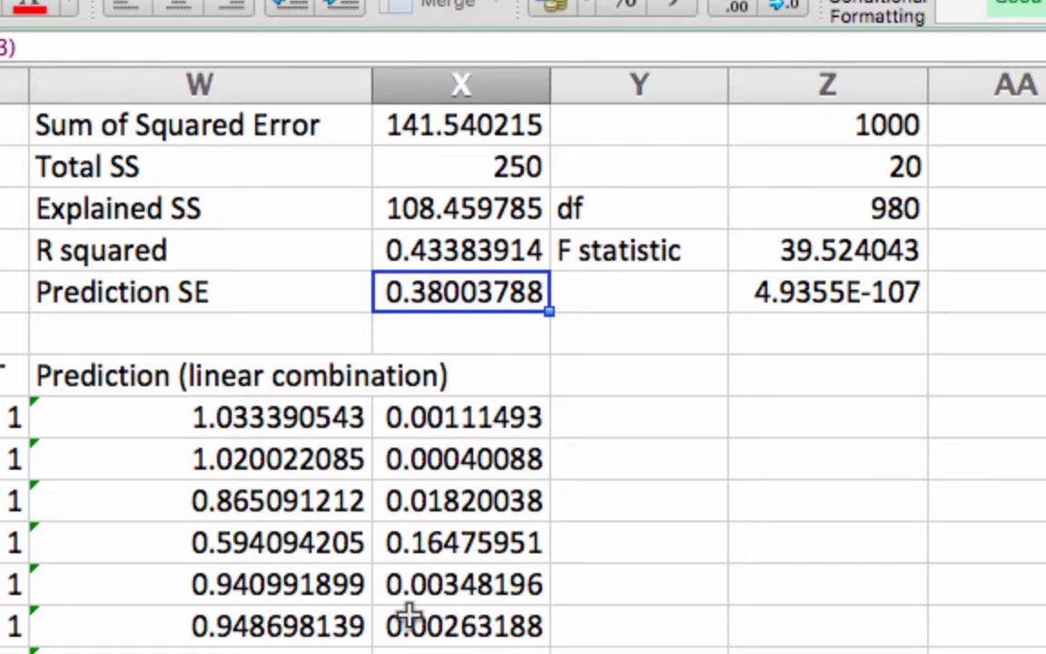
{"action": "left_click", "coordinate": [768, 449]}
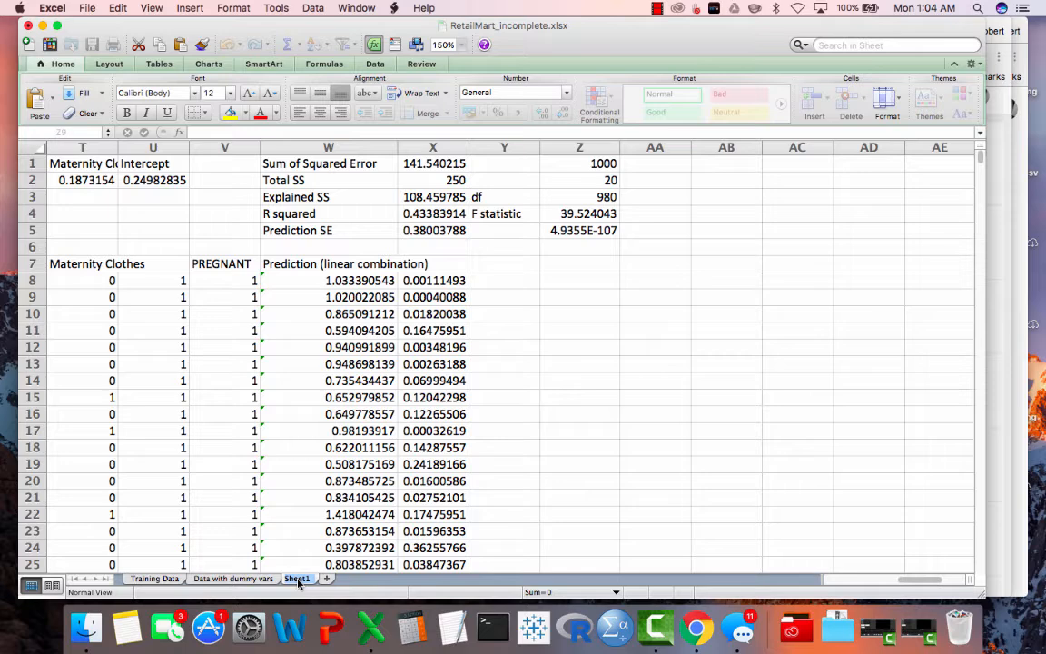
- Rename Sheet1 as "Linear model" and add a new worksheet named "ModelCoefficientSE"
{"action": "type", "text": "Linear model"}
{"action": "left_click", "coordinate": [349, 578]}
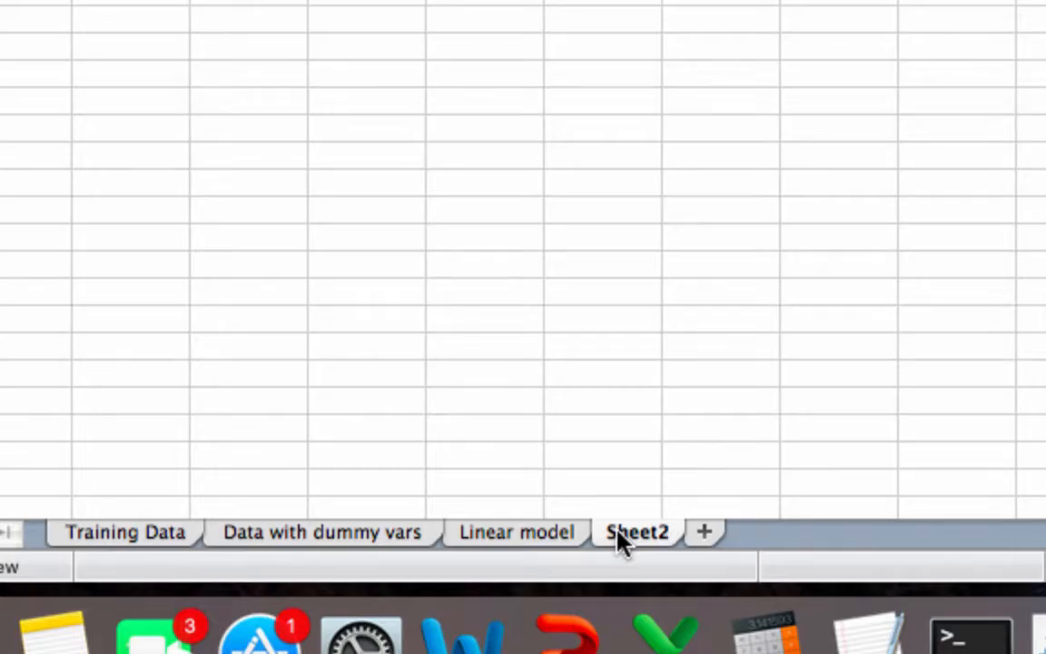
{"action": "double_click", "coordinate": [617, 540]}
{"action": "type", "text": "ModelCoeffie"}
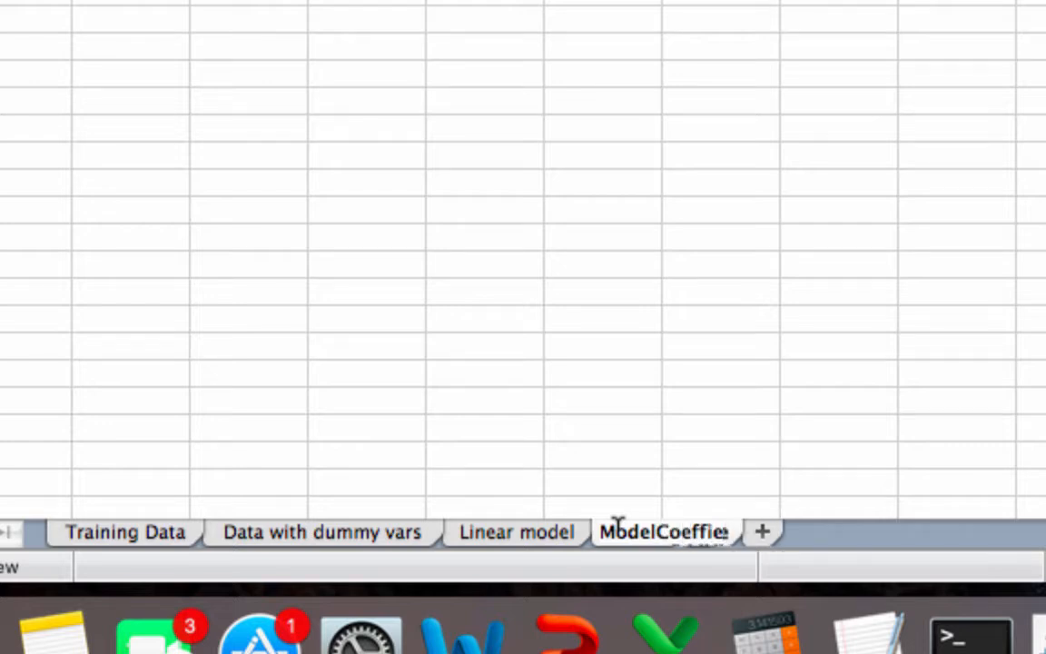
{"action": "key", "text": "BackSpace"}
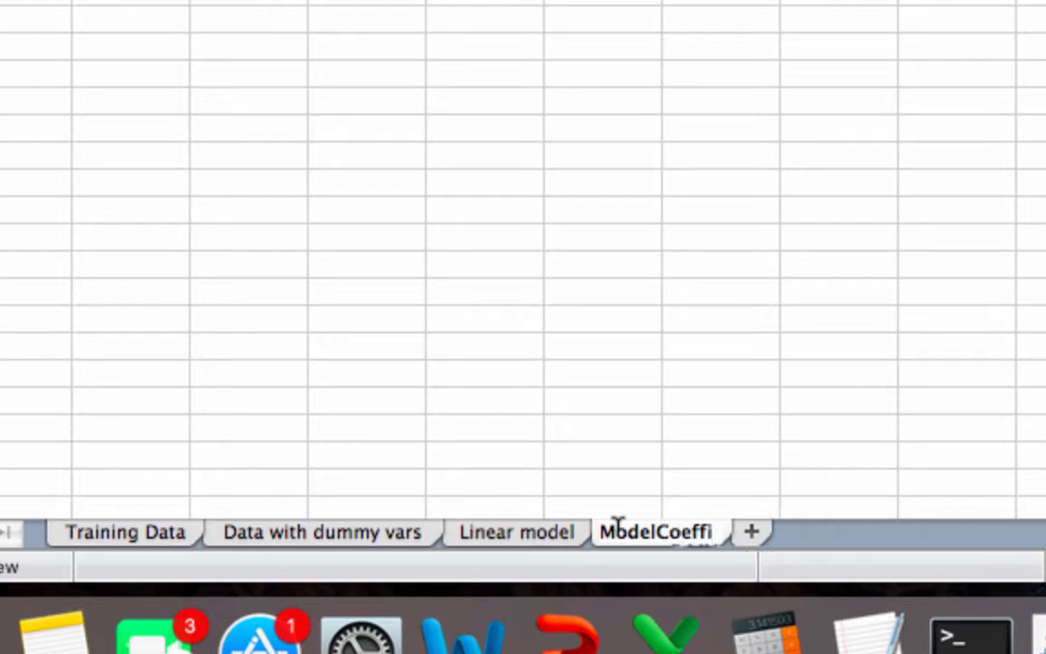
{"action": "type", "text": "cient"}
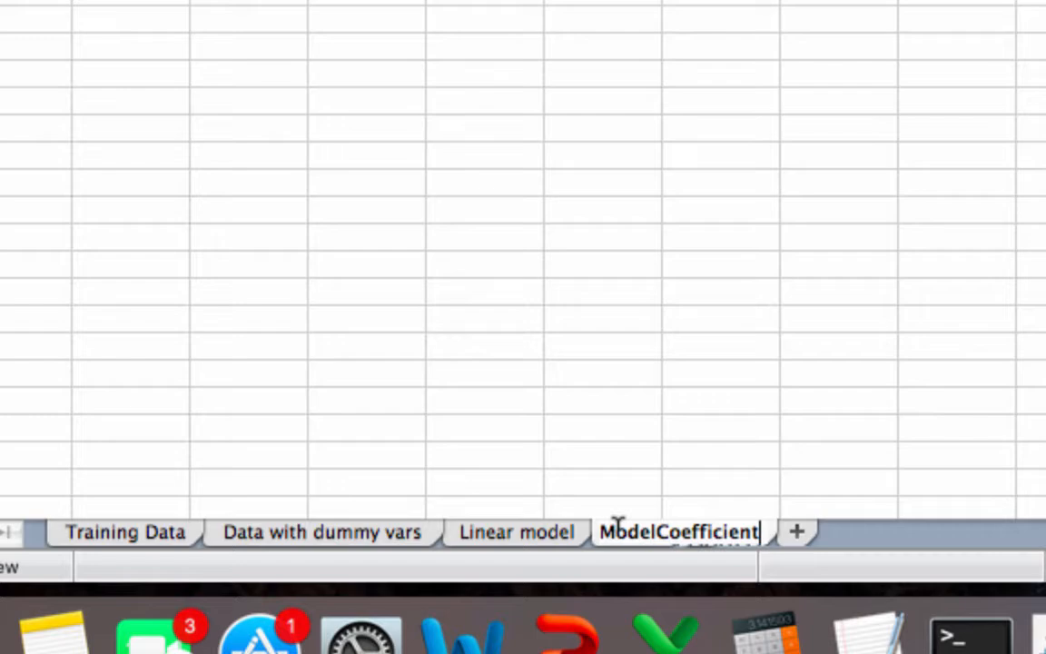
{"action": "type", "text": "SE"}
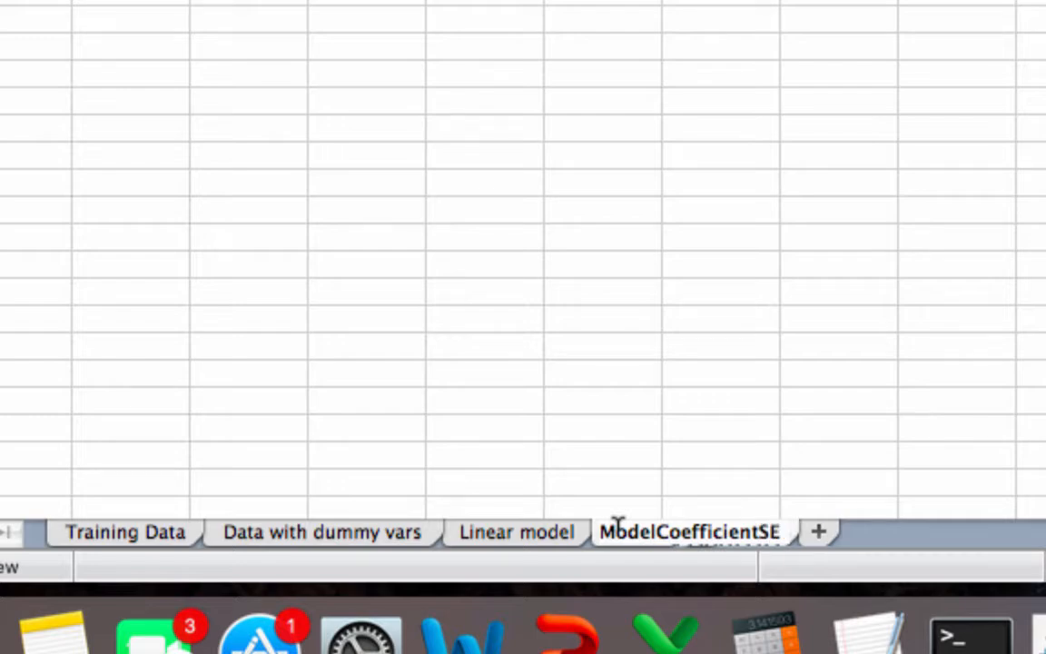
{"action": "left_click", "coordinate": [639, 283]}
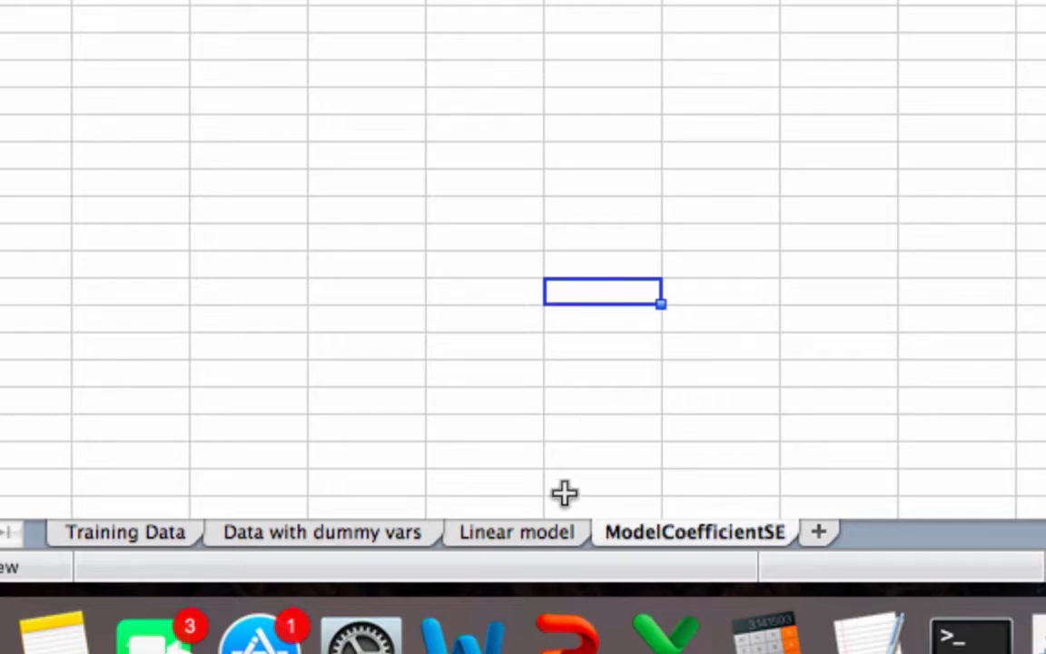
- Copy the row 1 headings from Male through Intercept on the Linear model sheet into ModelCoefficientSE, starting at cell B1
{"action": "left_click", "coordinate": [524, 534]}
{"action": "scroll", "coordinate": [454, 209], "scroll_direction": "left", "scroll_amount": 5}
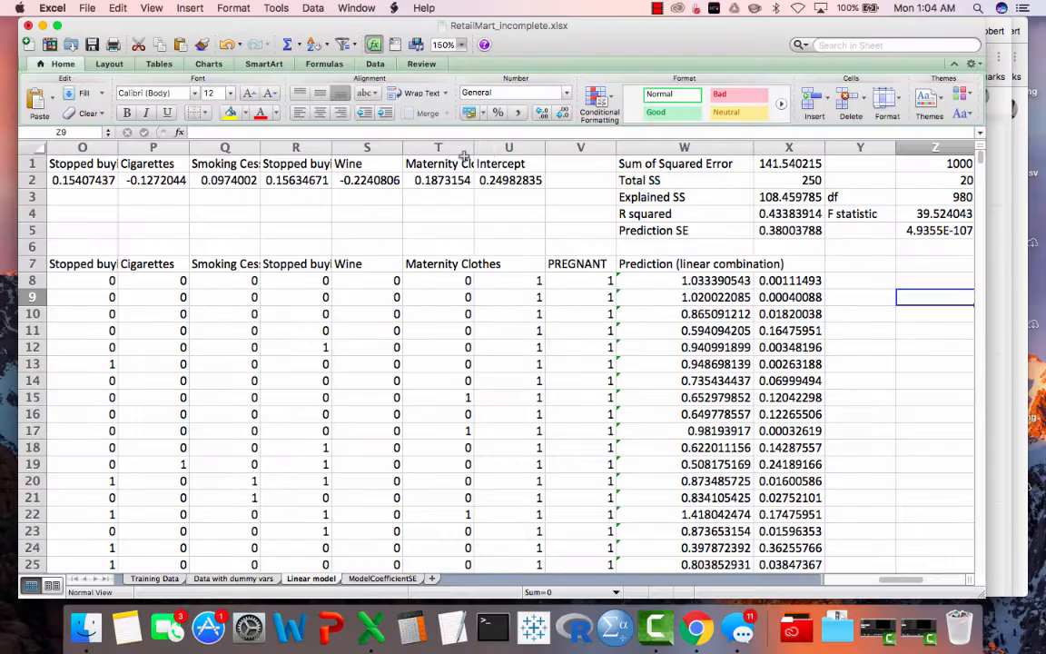
{"action": "left_click", "coordinate": [490, 160]}
{"action": "key", "text": "shift+super+Left"}
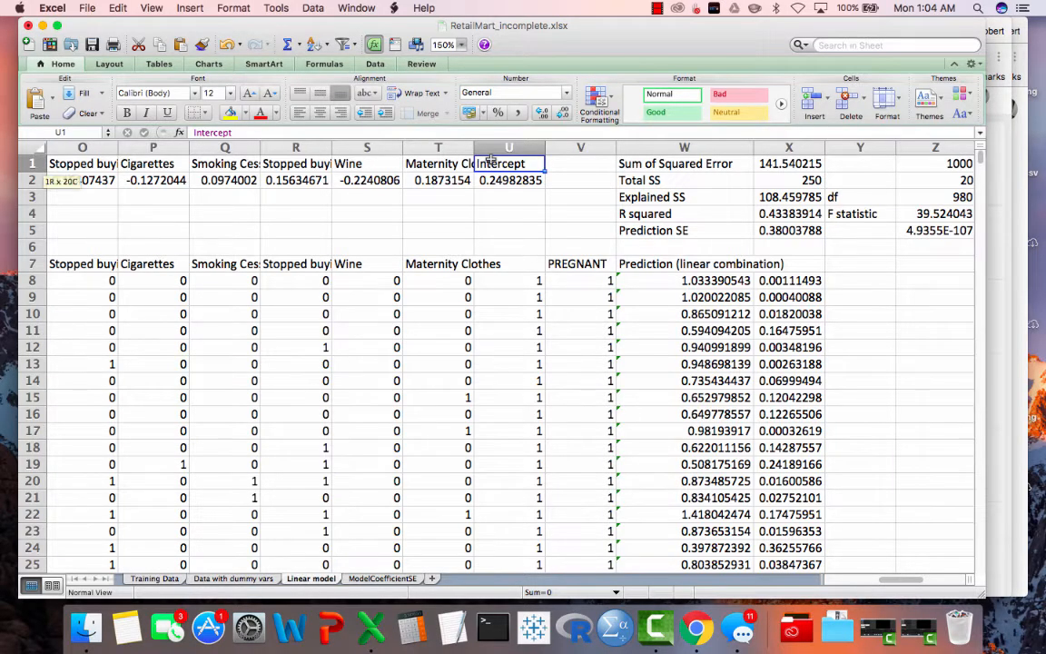
{"action": "scroll", "coordinate": [474, 236], "scroll_direction": "left", "scroll_amount": 2}
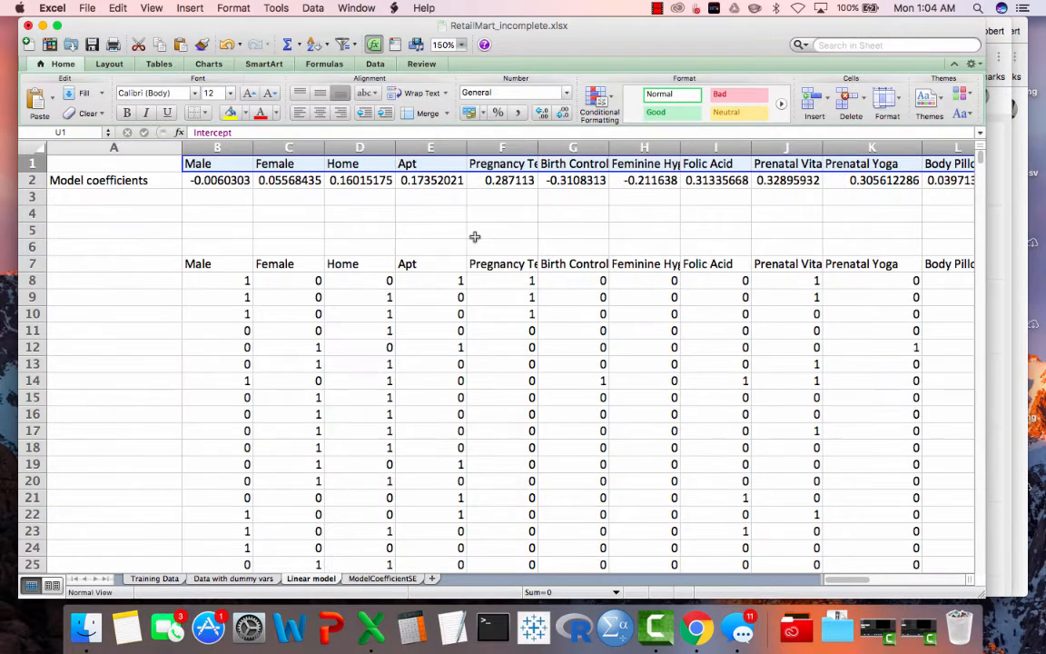
{"action": "key", "text": "super+c"}
{"action": "scroll", "coordinate": [474, 236], "scroll_direction": "right", "scroll_amount": 10}
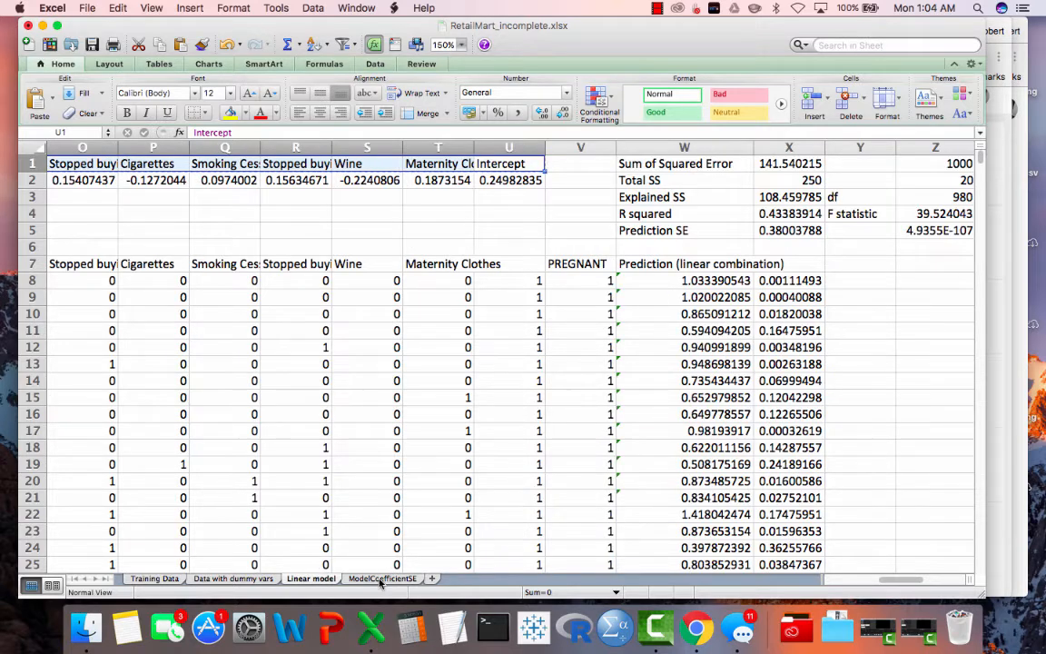
{"action": "left_click", "coordinate": [380, 580]}
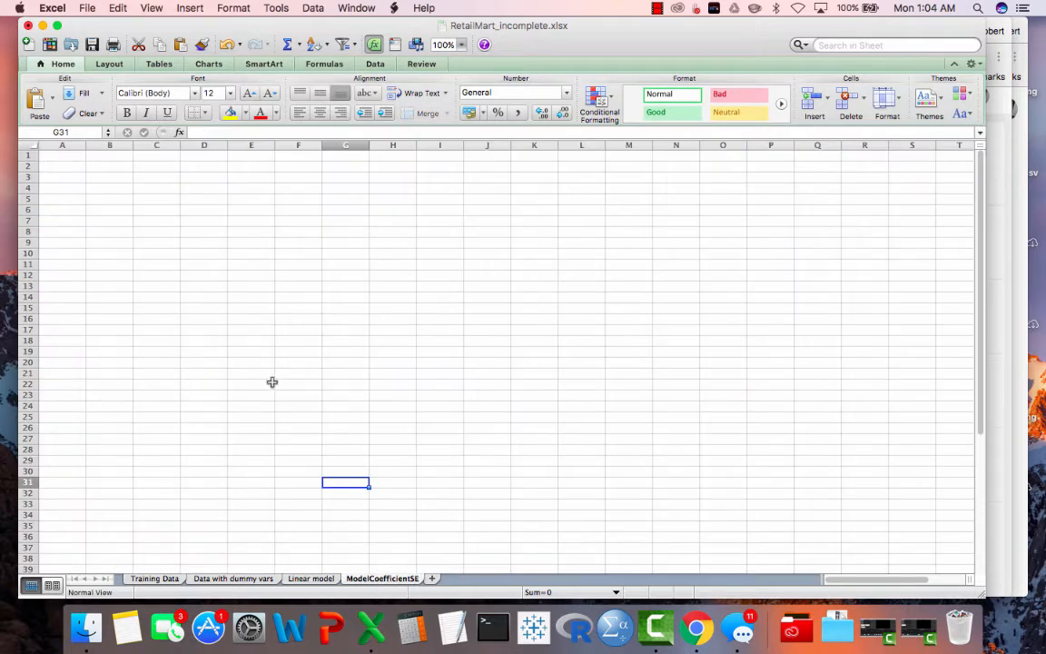
{"action": "left_click", "coordinate": [110, 157]}
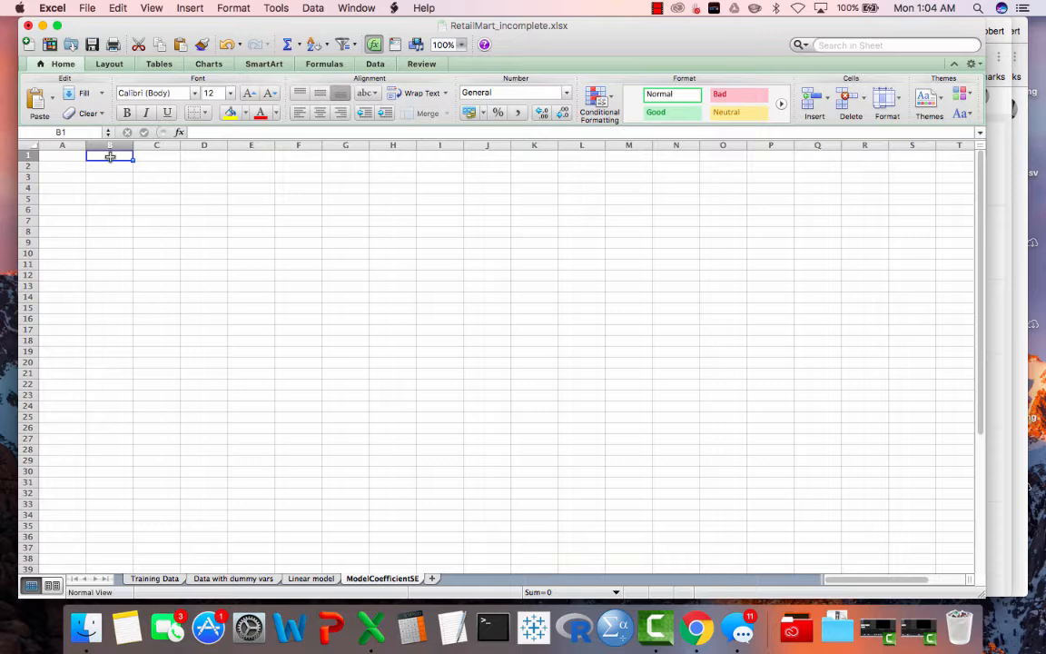
{"action": "key", "text": "super+v"}
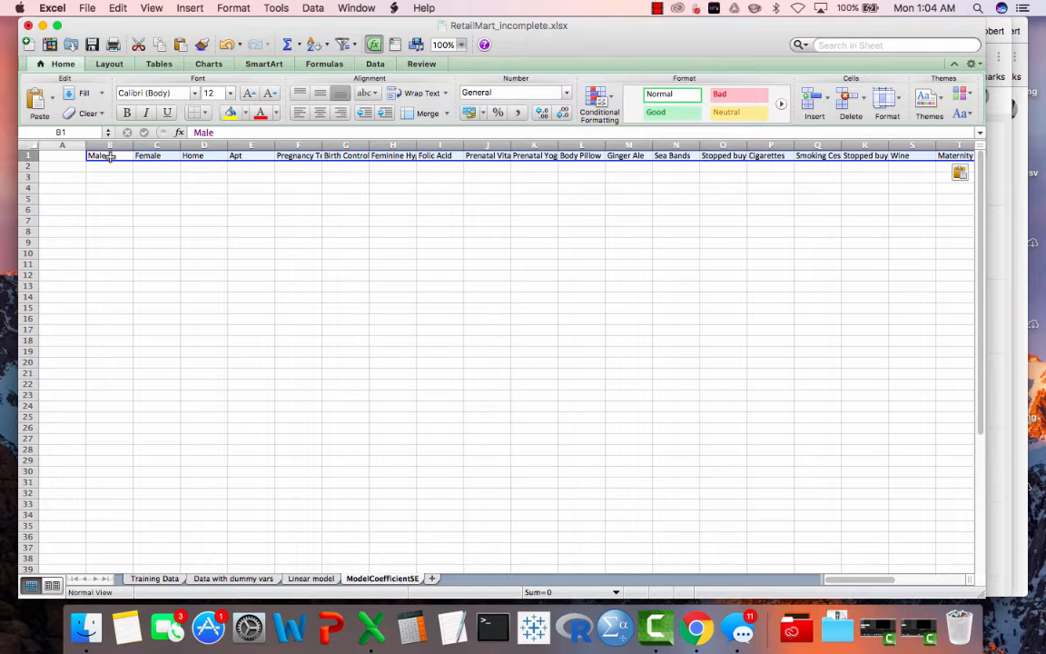
- Label cell A1 of the ModelCoefficientSE sheet as "SSCP"
{"action": "left_click", "coordinate": [62, 154]}
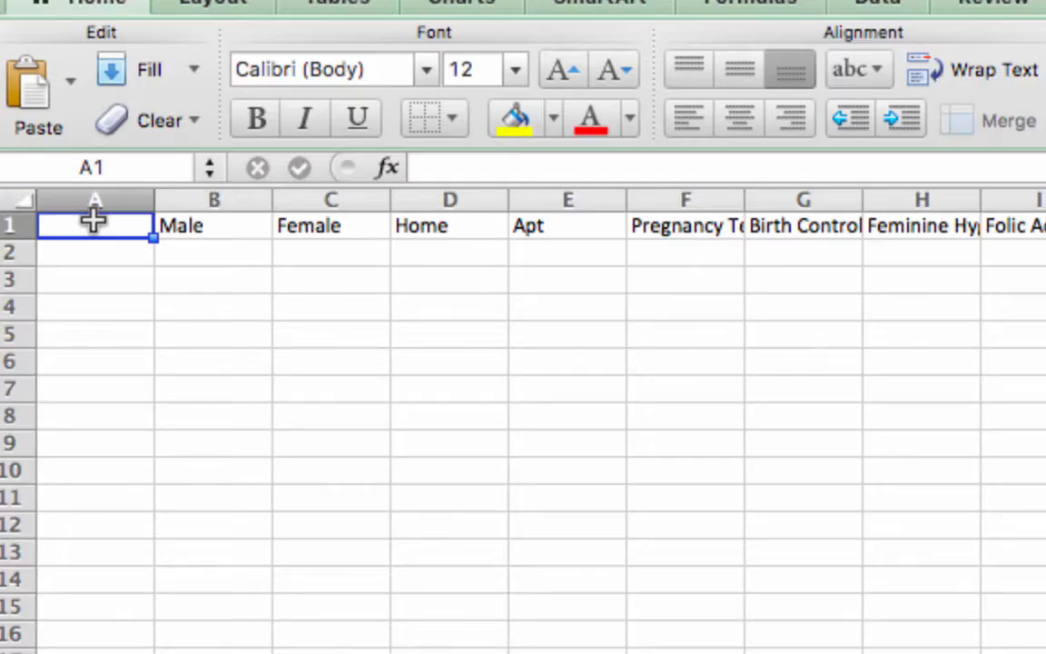
{"action": "type", "text": "SSCP"}
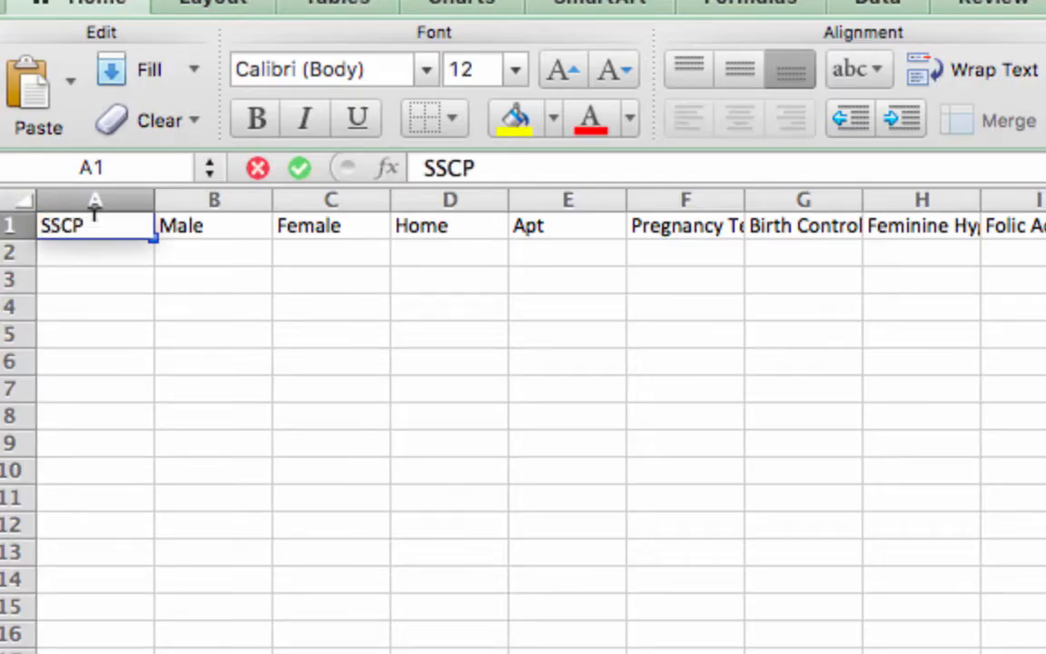
{"action": "key", "text": "Return"}
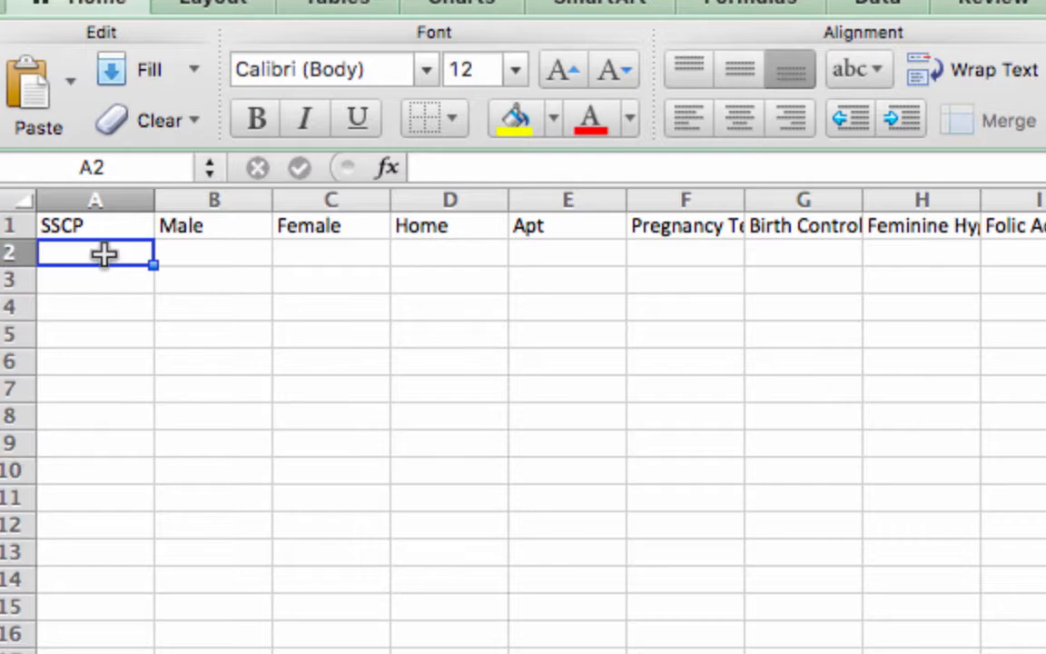
- Try to paste the copied headings at A2 with Paste Special as text
{"action": "right_click", "coordinate": [105, 255]}
{"action": "left_click", "coordinate": [201, 375]}
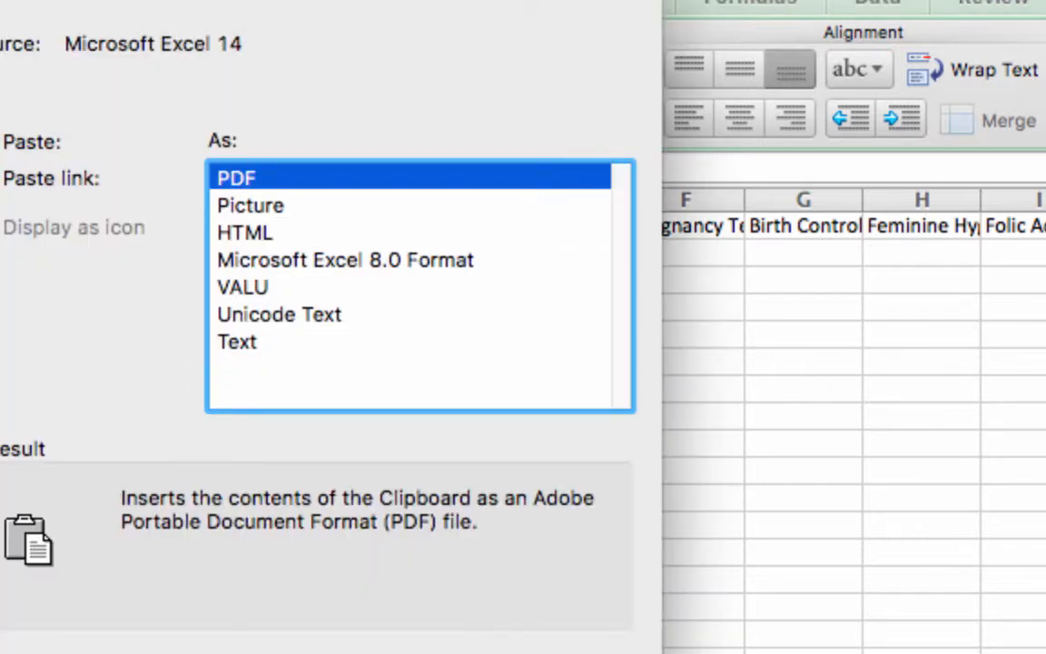
{"action": "left_click", "coordinate": [495, 653]}
{"action": "right_click", "coordinate": [104, 255]}
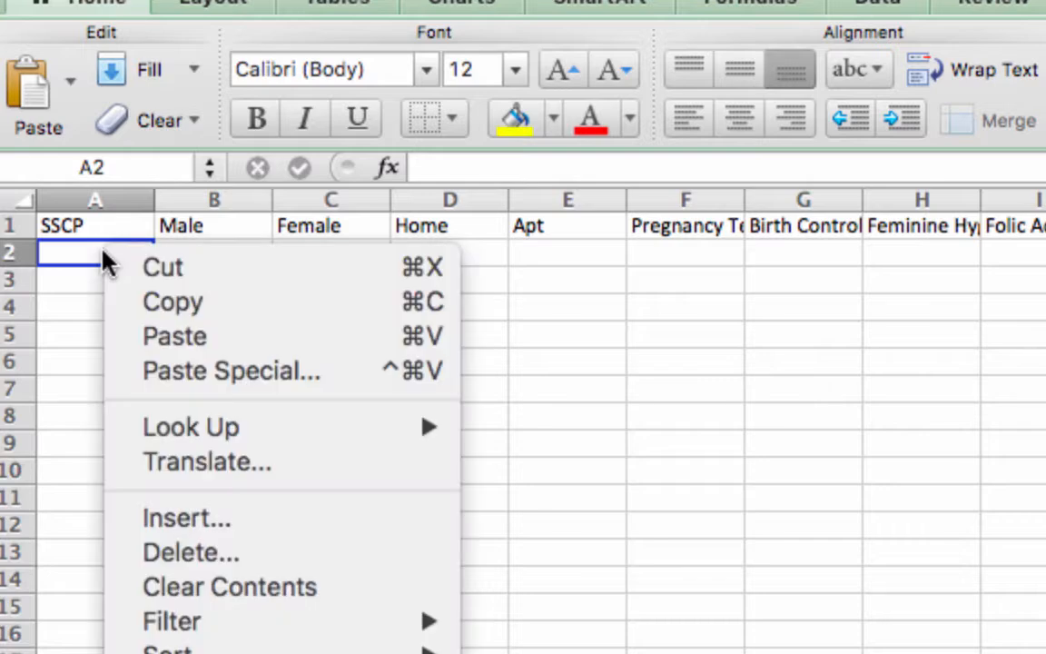
{"action": "left_click", "coordinate": [194, 368]}
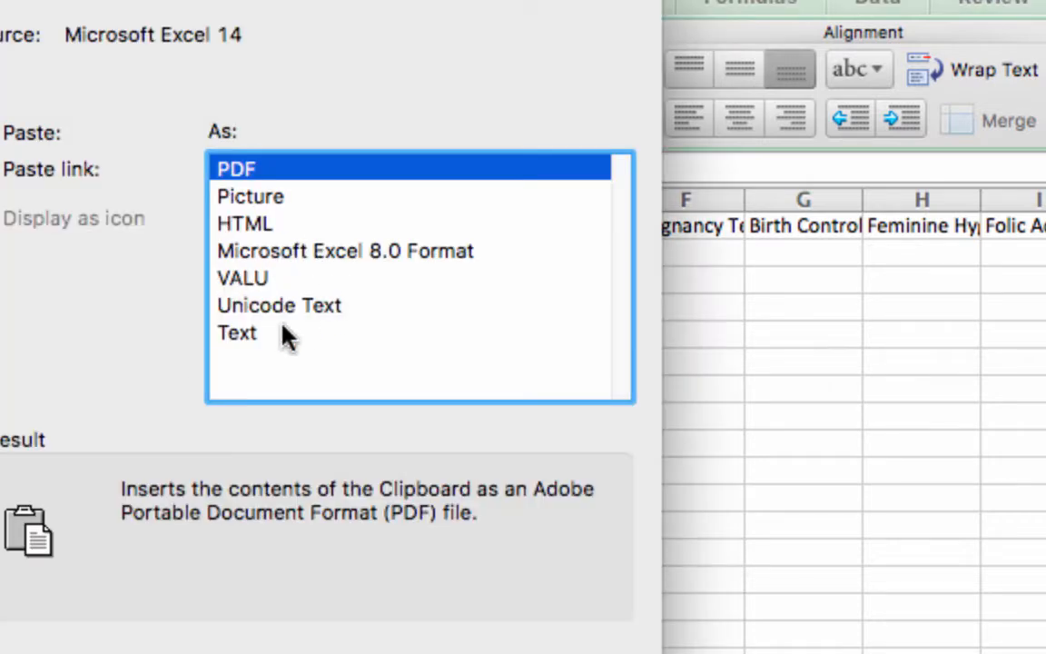
{"action": "left_click", "coordinate": [279, 332]}
{"action": "key", "text": "Return"}
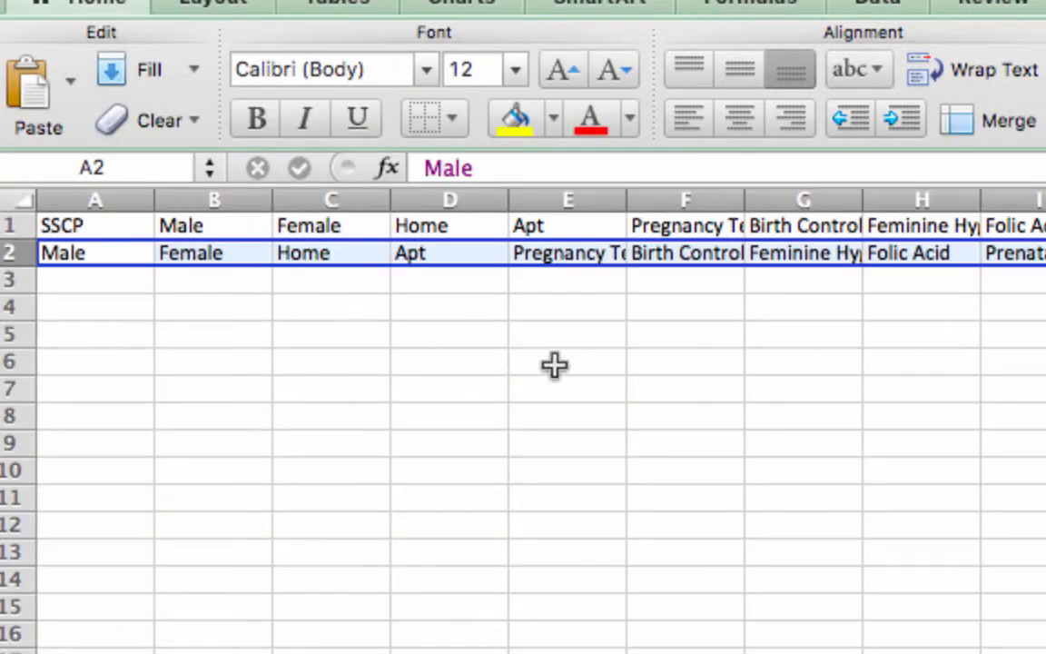
- Undo the paste of the headings into row 2
{"action": "key", "text": "super+x"}
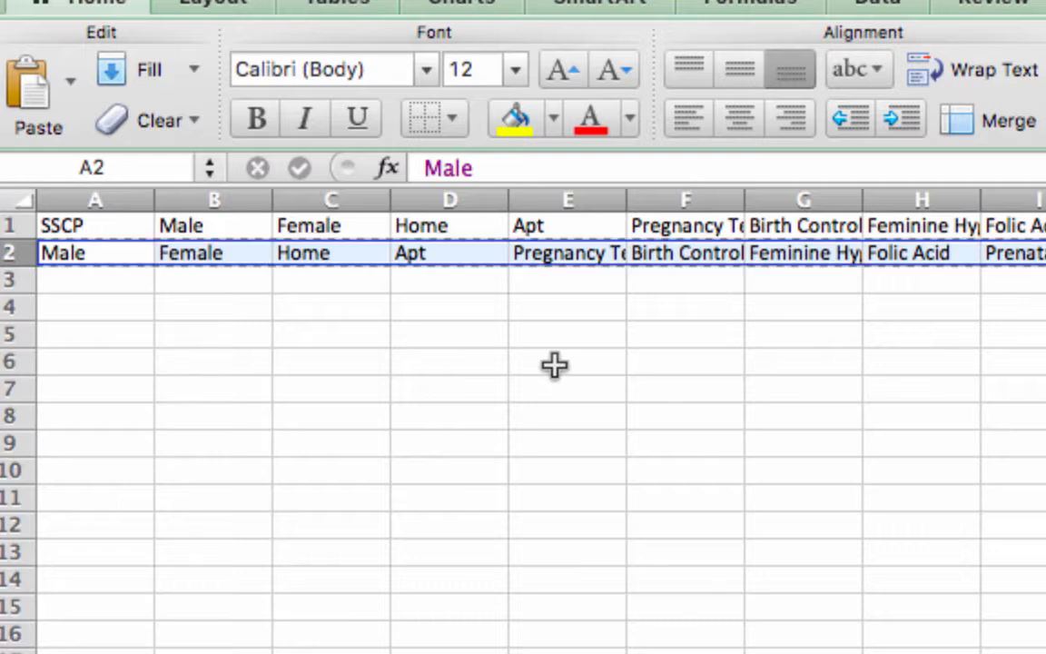
{"action": "right_click", "coordinate": [103, 255]}
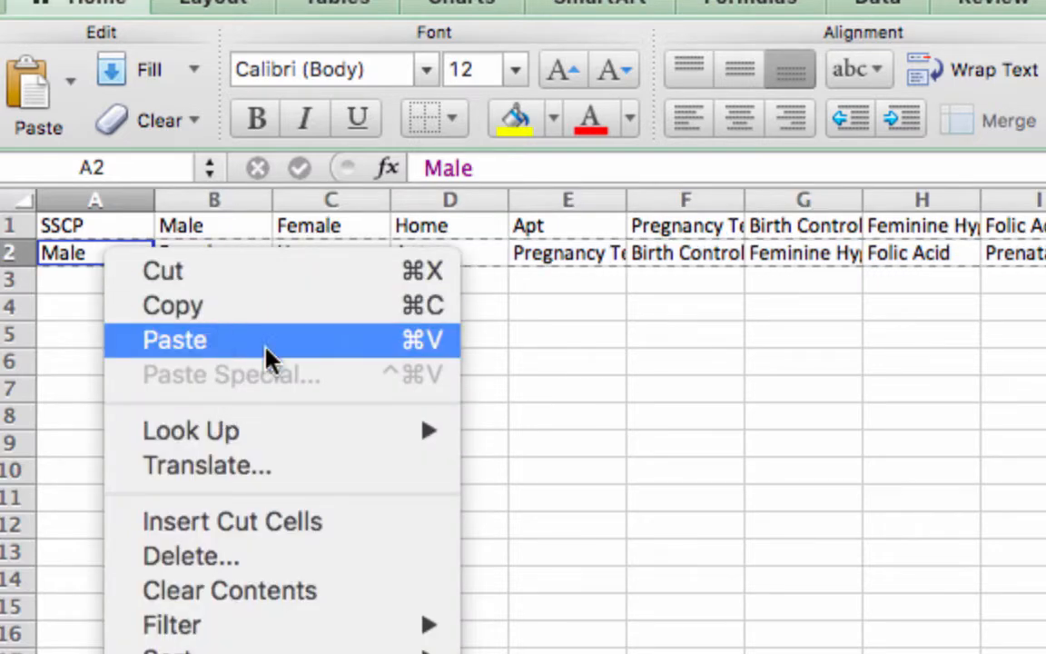
{"action": "left_click", "coordinate": [569, 495]}
{"action": "key", "text": "super+z"}
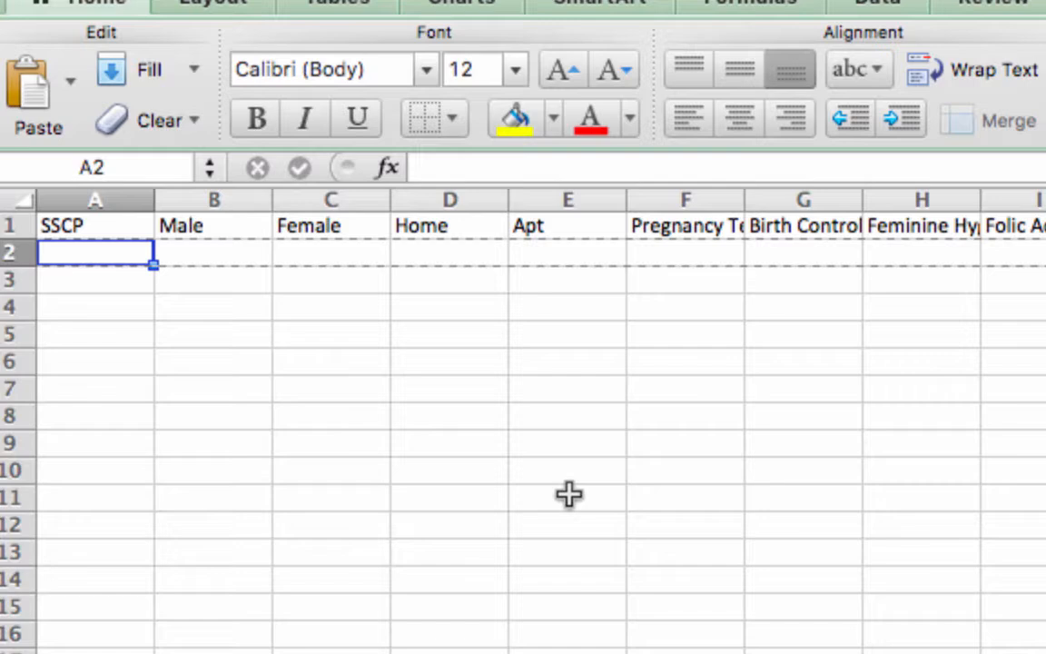
- Copy the row 1 headings from Male through Intercept and paste them transposed down column A, starting at A2
{"action": "left_click", "coordinate": [205, 226]}
{"action": "key", "text": "super+shift+Right"}
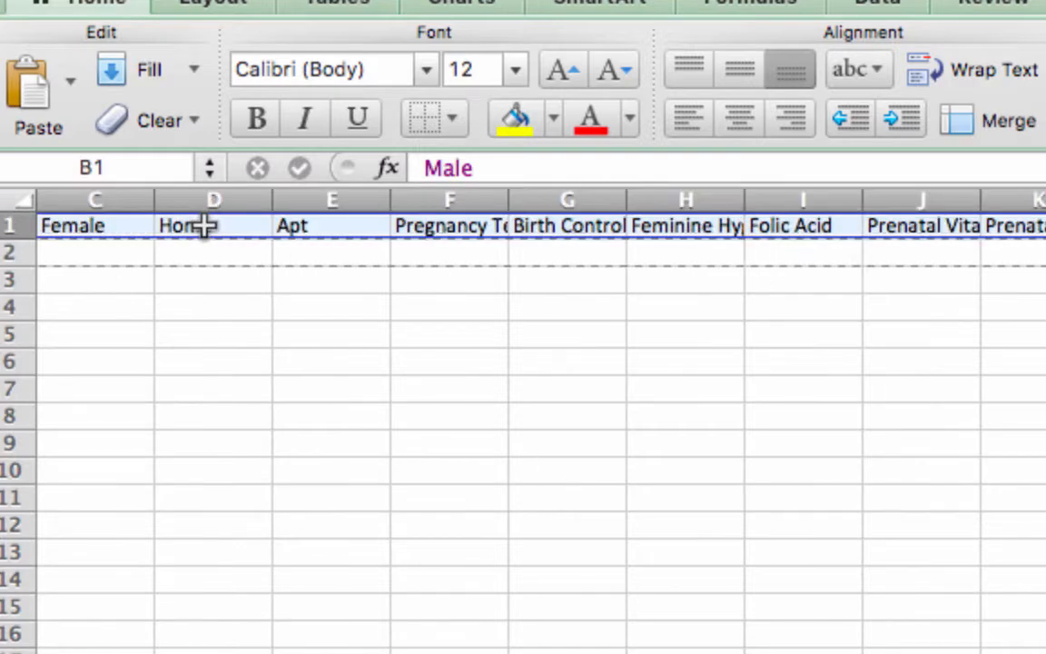
{"action": "key", "text": "super+c"}
{"action": "scroll", "coordinate": [205, 227], "scroll_direction": "left", "scroll_amount": 2}
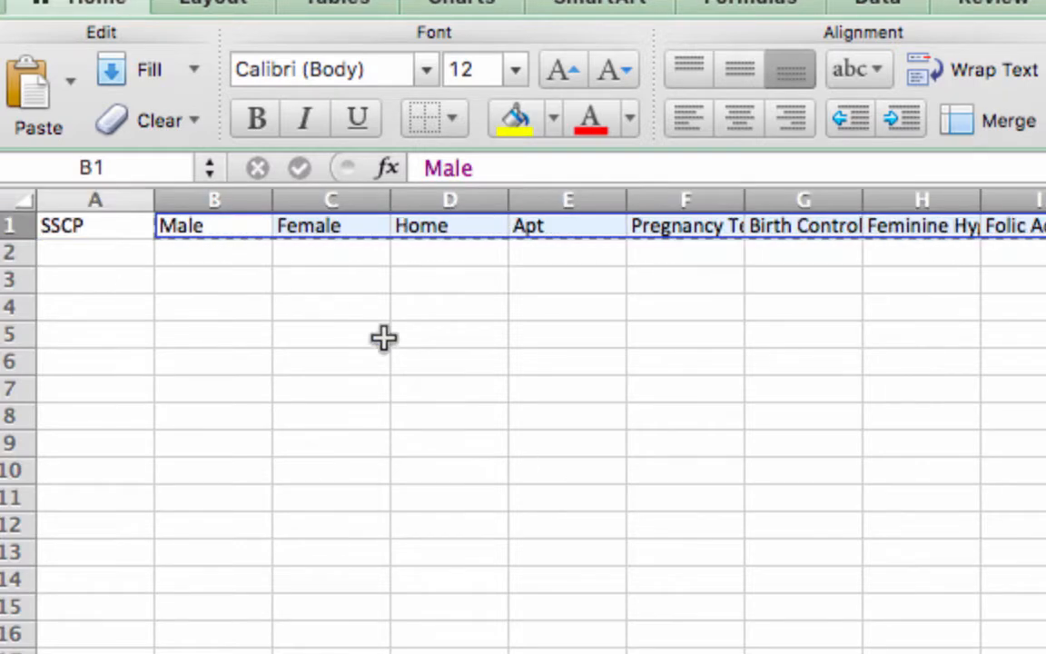
{"action": "left_click", "coordinate": [126, 258]}
{"action": "right_click", "coordinate": [125, 262]}
{"action": "left_click", "coordinate": [207, 376]}
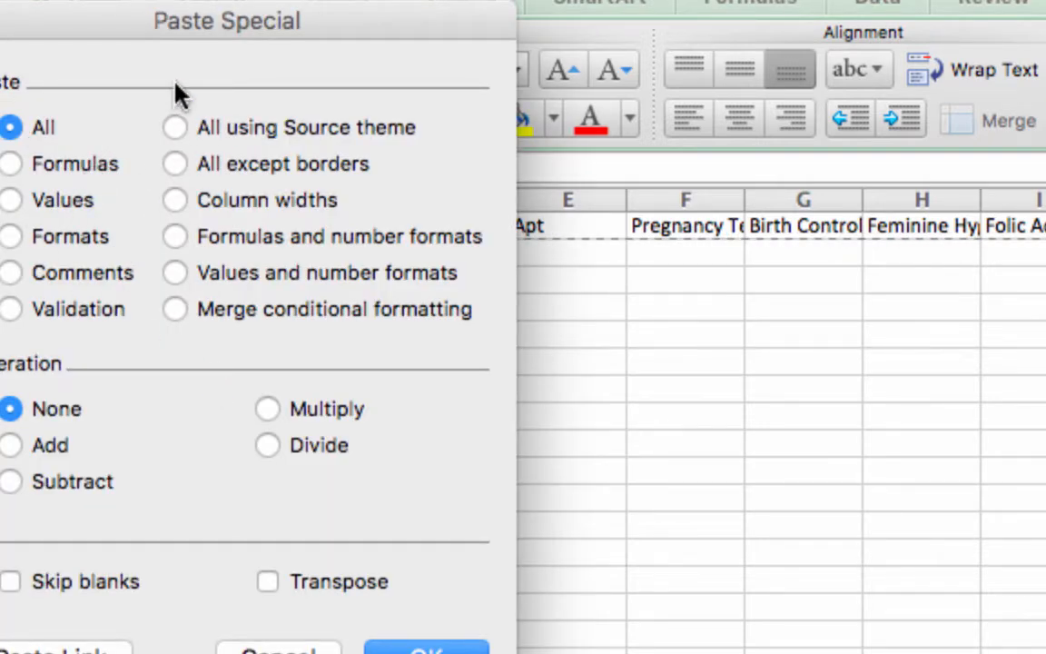
{"action": "left_click", "coordinate": [267, 581]}
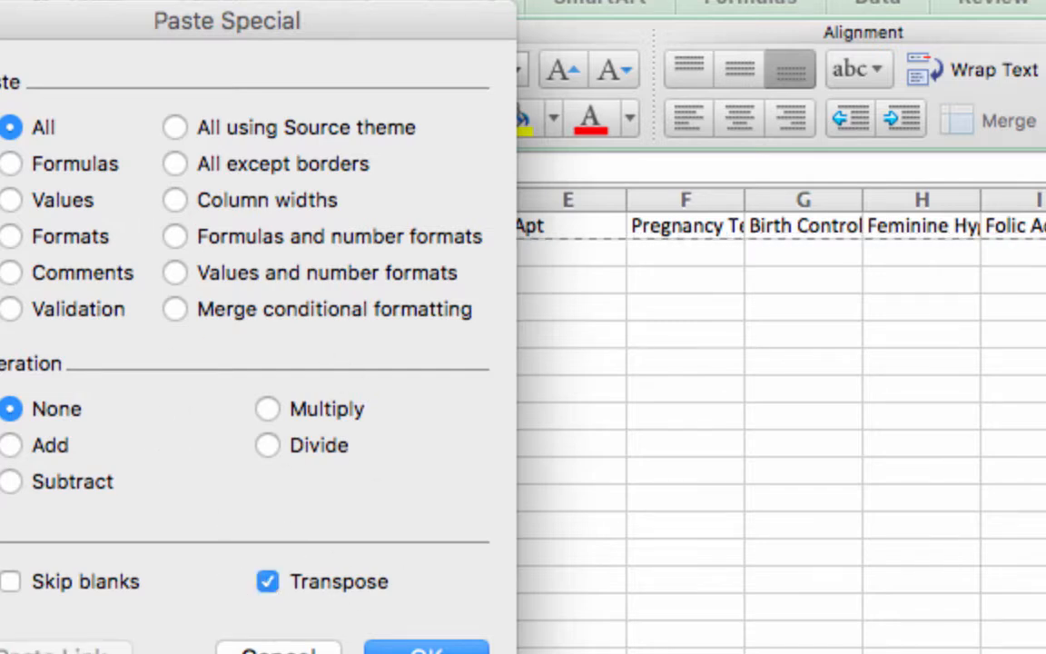
{"action": "left_click", "coordinate": [426, 649]}
{"action": "double_click", "coordinate": [216, 251]}
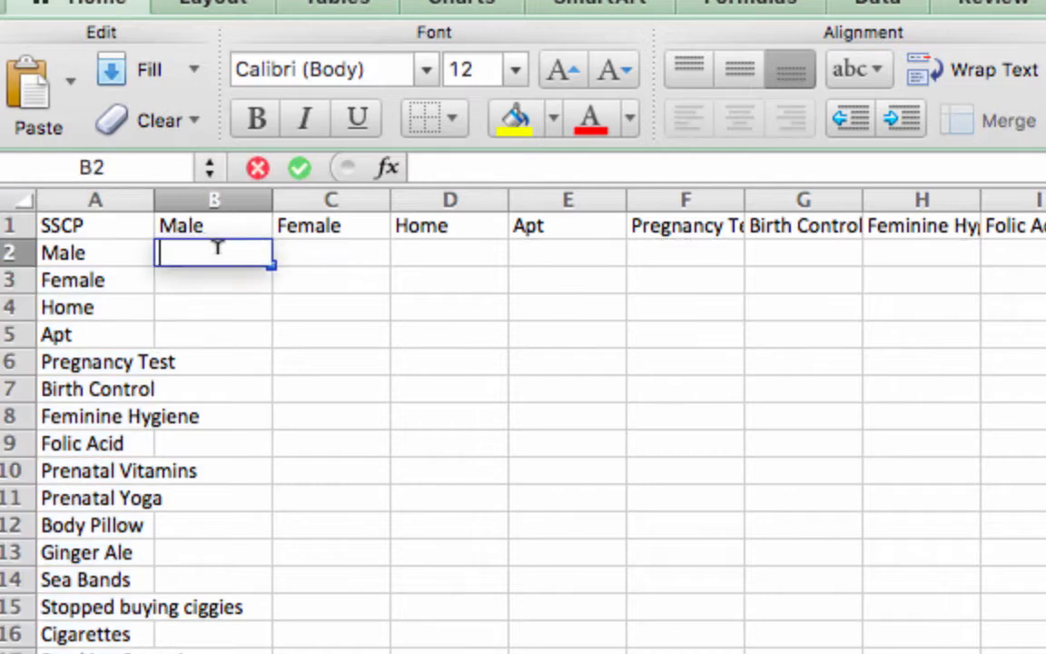
{"action": "left_click", "coordinate": [304, 254]}
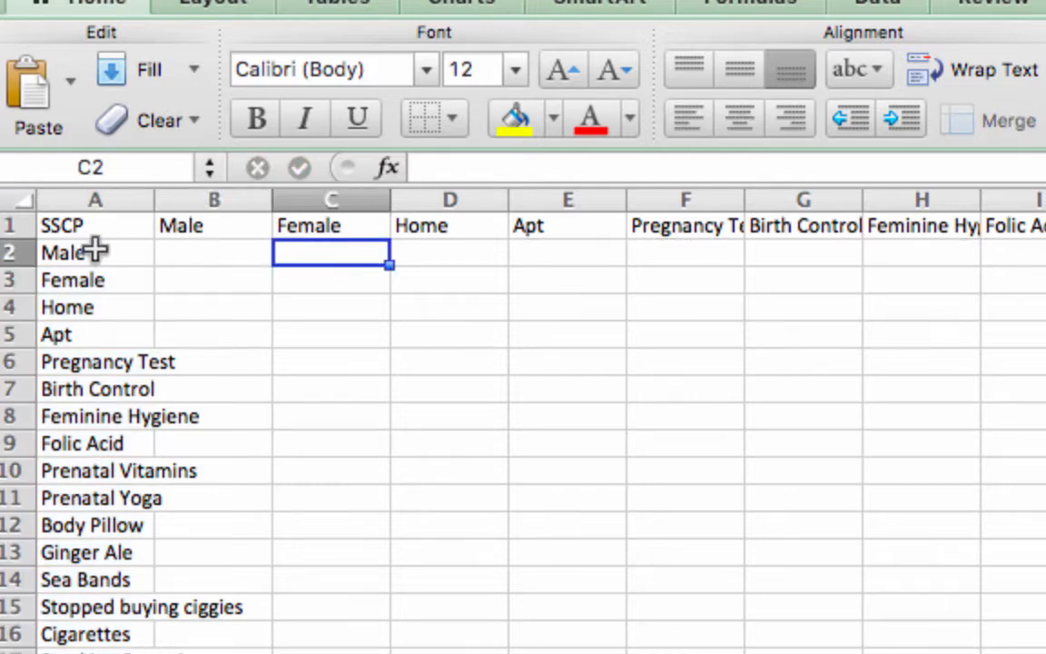
{"action": "left_click_drag", "start_coordinate": [97, 253], "coordinate": [90, 653]}
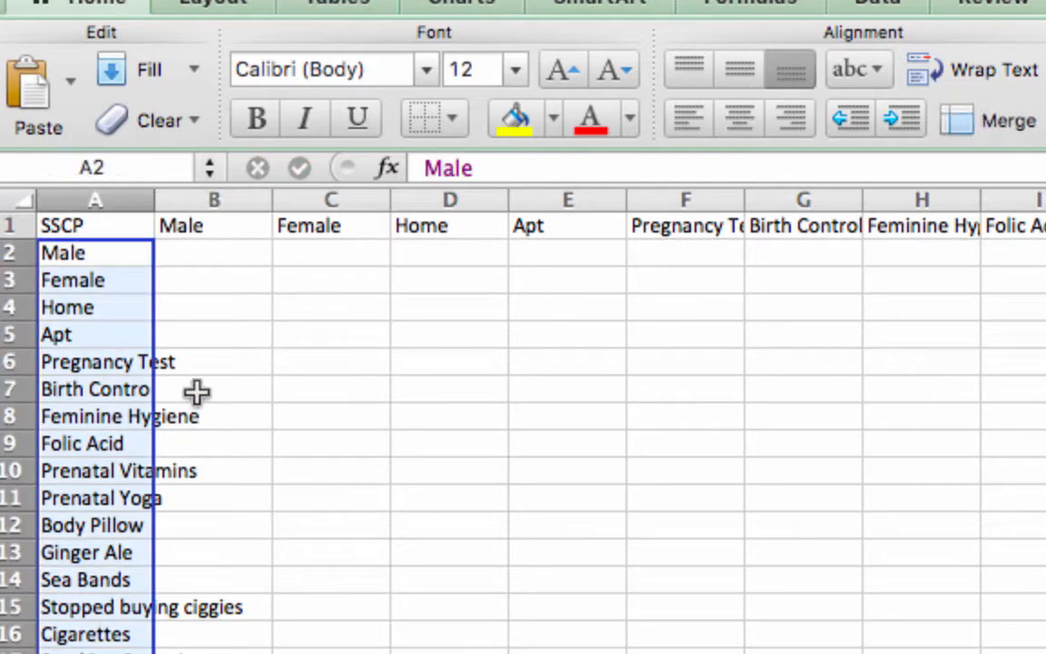
{"action": "left_click_drag", "start_coordinate": [205, 232], "coordinate": [570, 231]}
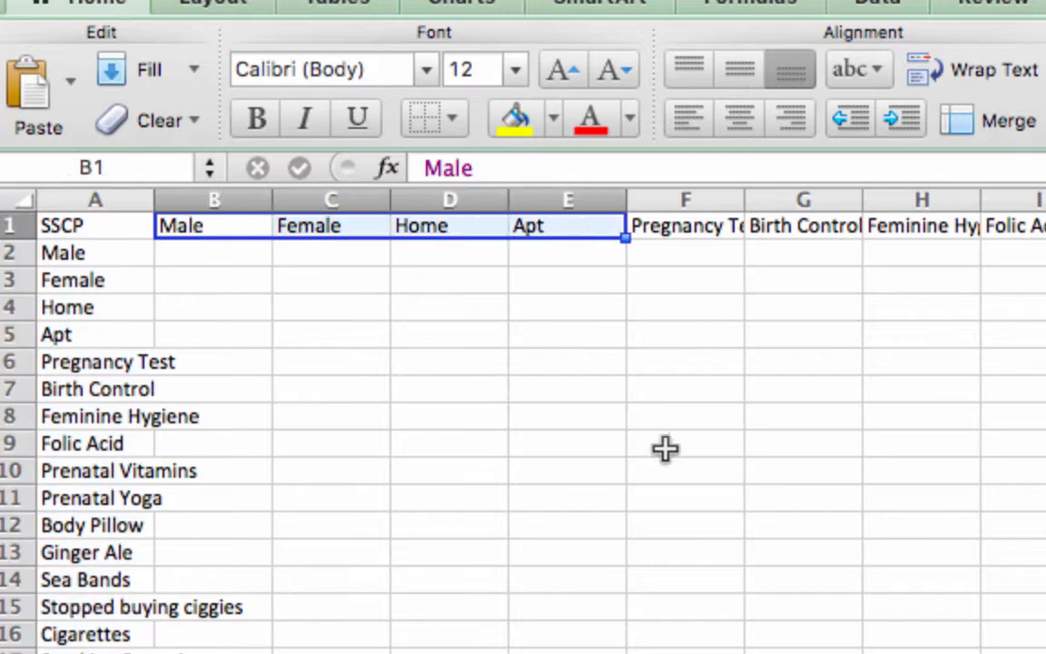
{"action": "left_click", "coordinate": [218, 248]}
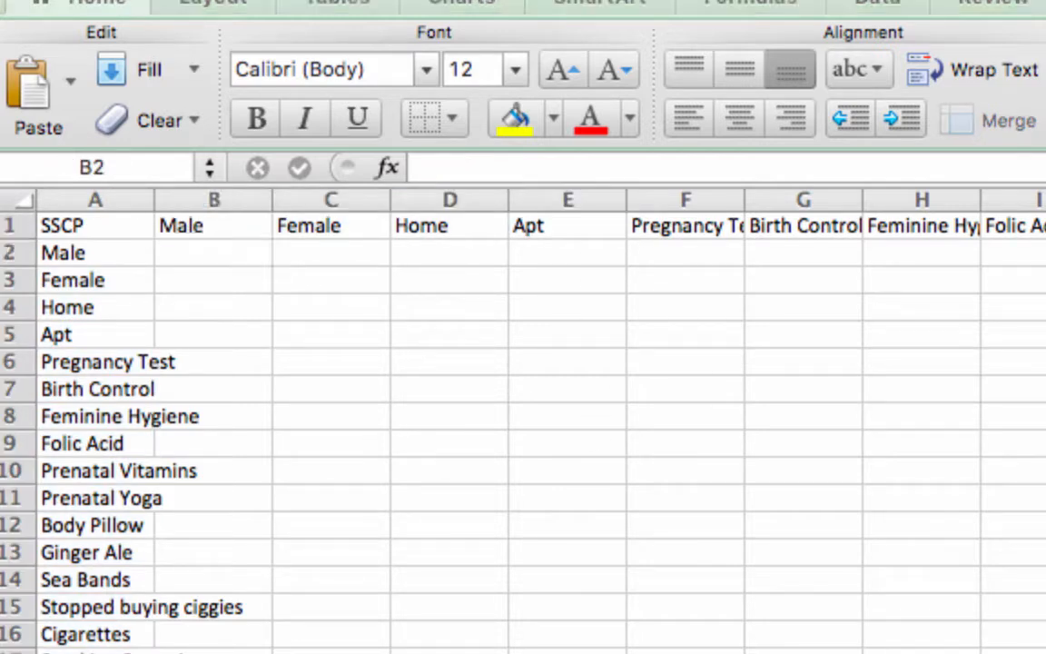
- Select the empty matrix range B2:U21, spanning the Male through Intercept rows and columns
{"action": "left_click", "coordinate": [201, 263]}
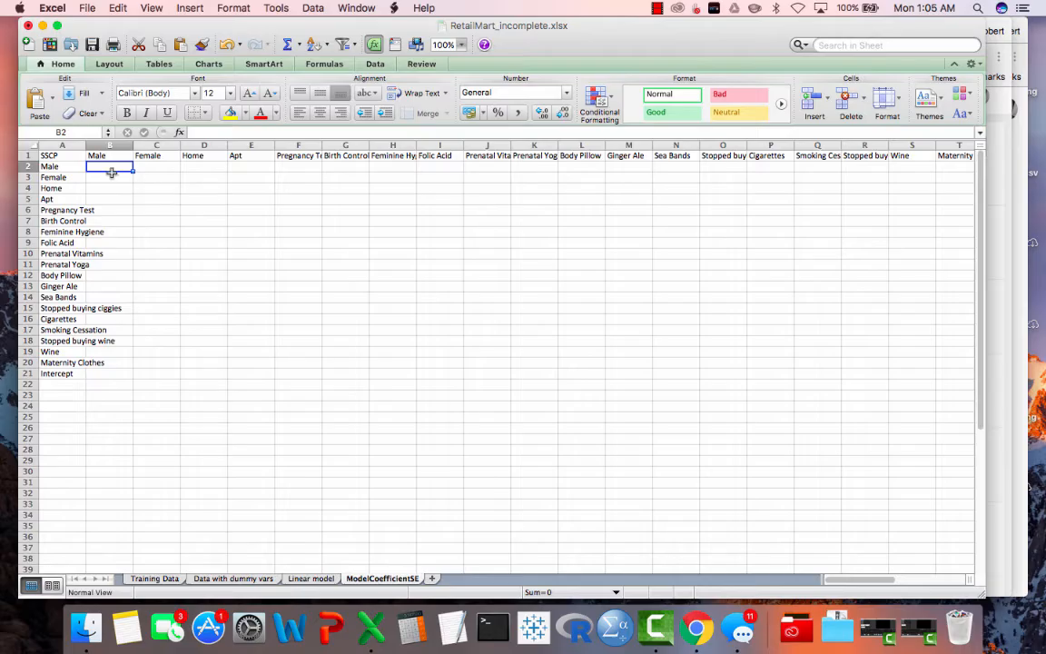
{"action": "key", "text": "shift+Down"}
{"action": "key", "text": "shift+Down"}
{"action": "key", "text": "shift+Down"}
{"action": "key", "text": "shift+Down"}
{"action": "key", "text": "shift+Down"}
{"action": "key", "text": "shift+Down"}
{"action": "key", "text": "shift+Down"}
{"action": "key", "text": "shift+Down"}
{"action": "key", "text": "shift+Down"}
{"action": "key", "text": "shift+Down"}
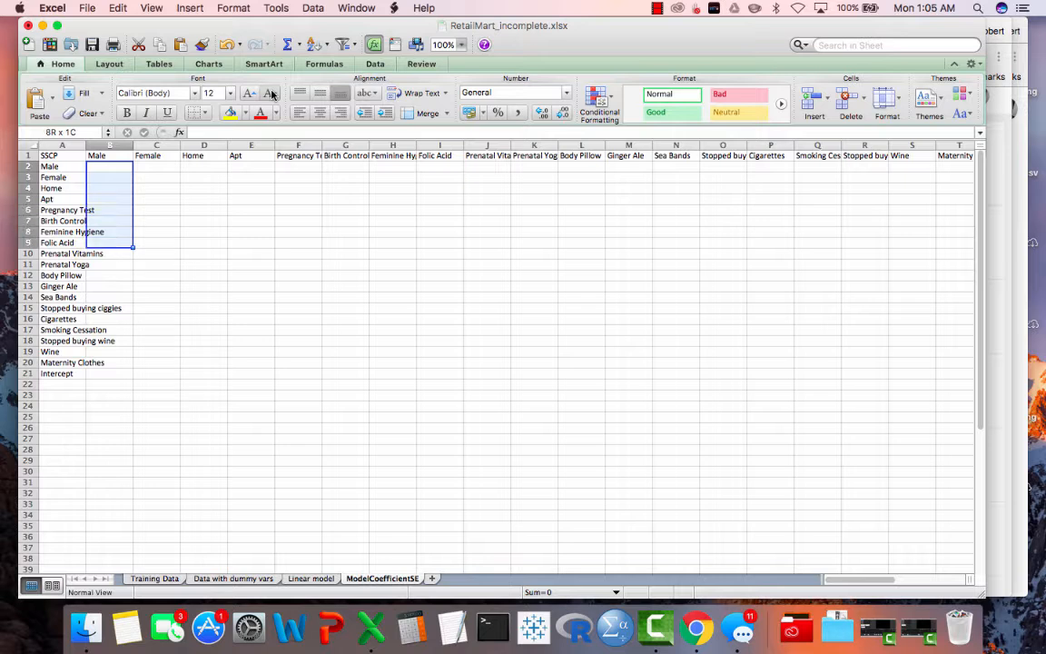
{"action": "key", "text": "shift+Down"}
{"action": "key", "text": "shift+Down"}
{"action": "key", "text": "shift+Down"}
{"action": "key", "text": "shift+Down"}
{"action": "key", "text": "shift+Down"}
{"action": "key", "text": "shift+Down"}
{"action": "key", "text": "shift+Down"}
{"action": "key", "text": "shift+Down"}
{"action": "key", "text": "shift+Down"}
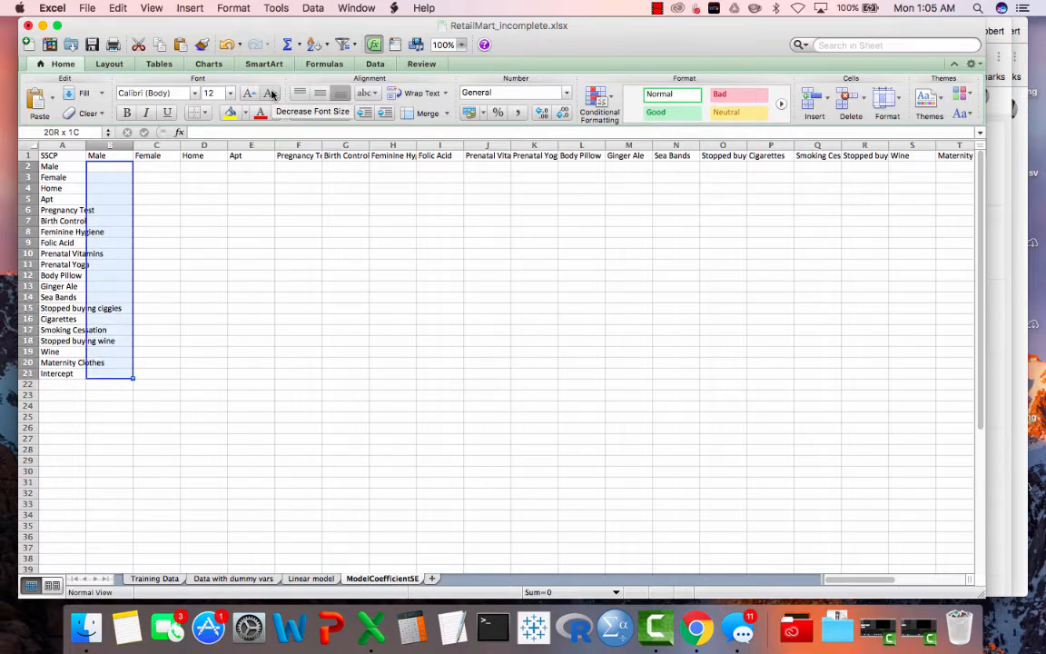
{"action": "key", "text": "shift+Right"}
{"action": "key", "text": "shift+Right"}
{"action": "key", "text": "shift+Right"}
{"action": "key", "text": "shift+Right"}
{"action": "key", "text": "shift+Right"}
{"action": "key", "text": "shift+Right"}
{"action": "key", "text": "shift+Right"}
{"action": "key", "text": "shift+Right"}
{"action": "key", "text": "shift+Right"}
{"action": "key", "text": "shift+Right"}
{"action": "key", "text": "shift+Right"}
{"action": "key", "text": "shift+Right"}
{"action": "key", "text": "shift+Right"}
{"action": "key", "text": "shift+Right"}
{"action": "key", "text": "shift+Right"}
{"action": "key", "text": "shift+Right"}
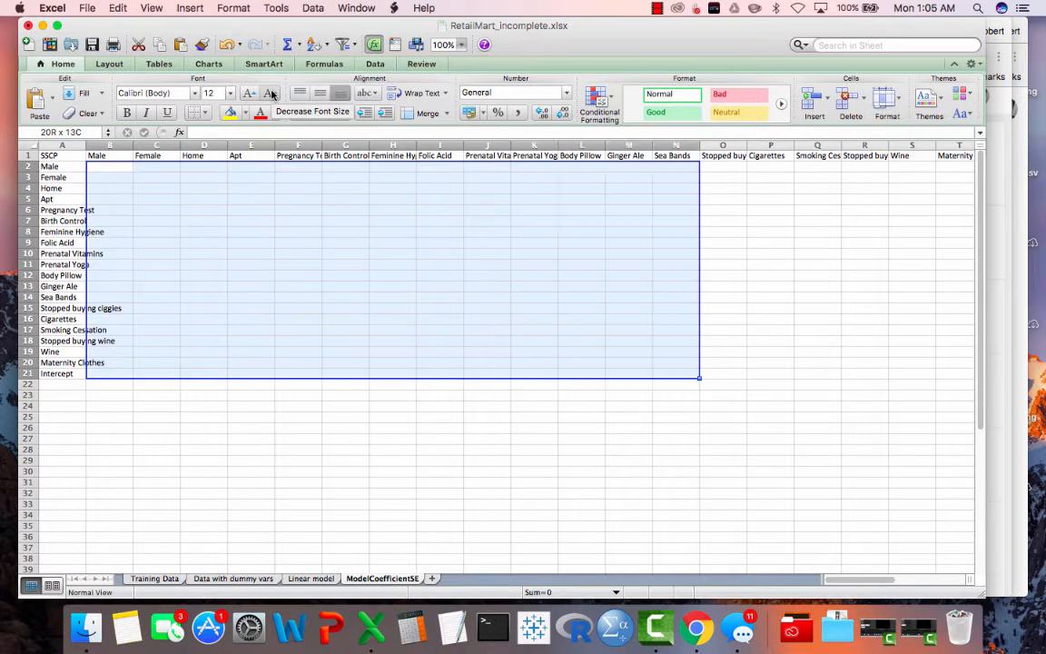
{"action": "key", "text": "shift+Right"}
{"action": "key", "text": "shift+Right"}
{"action": "key", "text": "shift+Right"}
{"action": "key", "text": "shift+Right"}
{"action": "key", "text": "shift+Right"}
{"action": "key", "text": "shift+Right"}
{"action": "key", "text": "shift+Left"}
{"action": "key", "text": "shift+Left"}
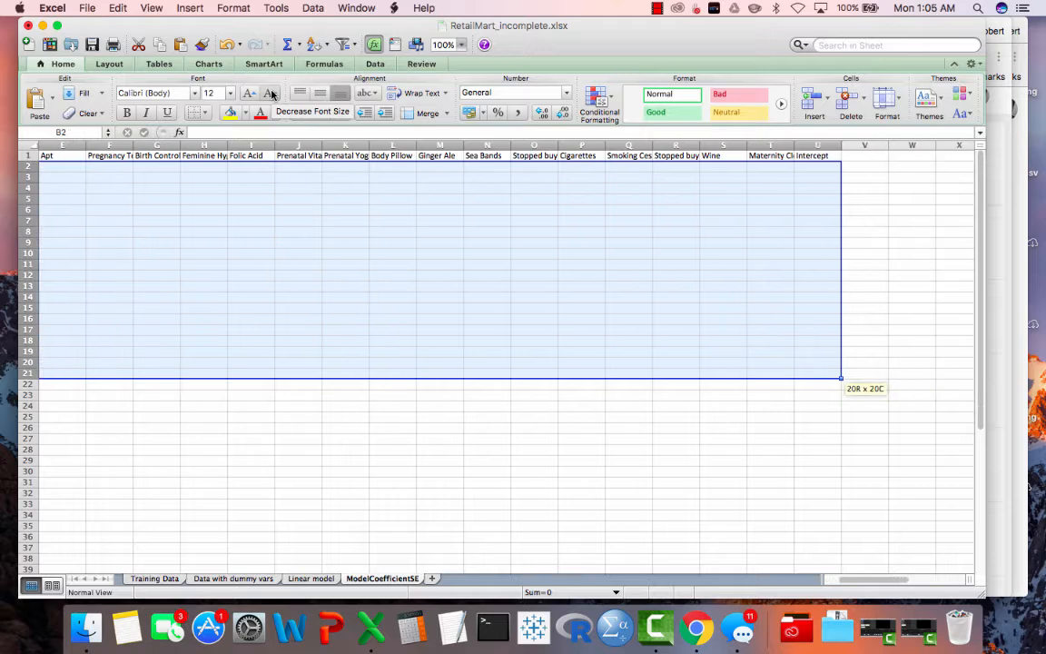
- Begin a formula for the selected range with =mmult(transpose(
{"action": "left_click", "coordinate": [209, 132]}
{"action": "scroll", "coordinate": [215, 276], "scroll_direction": "left", "scroll_amount": 1}
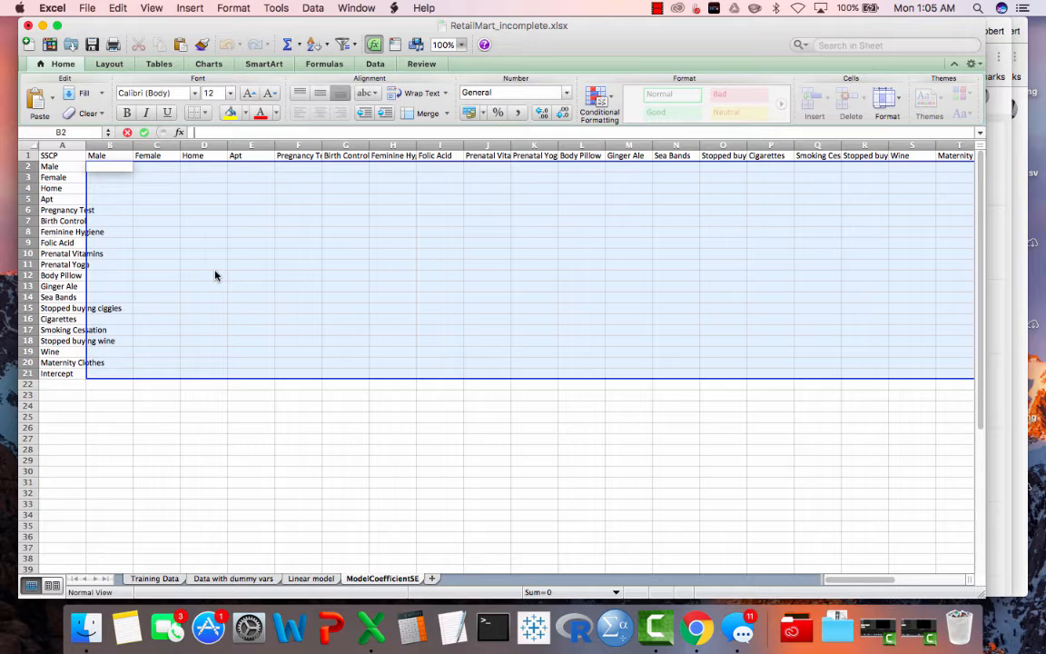
{"action": "type", "text": "=m"}
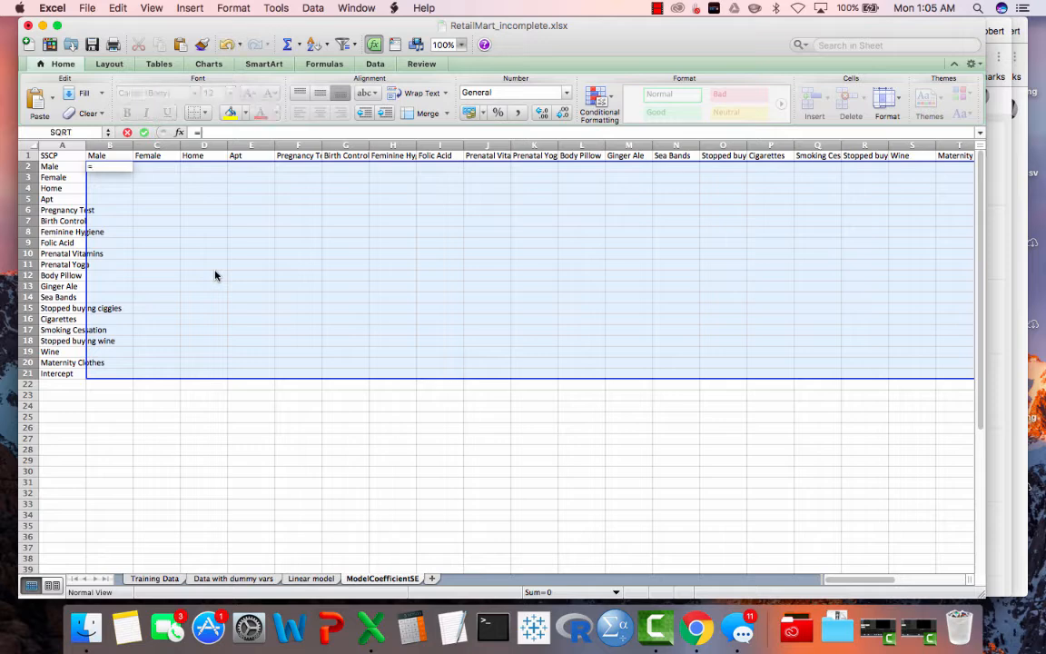
{"action": "type", "text": "mult"}
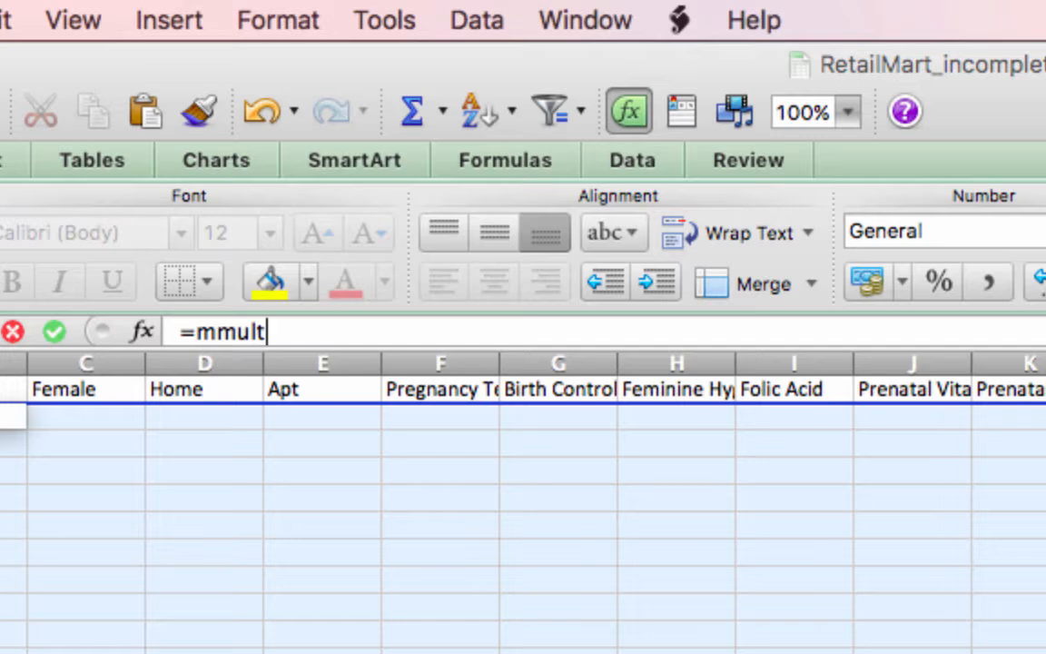
{"action": "type", "text": "("}
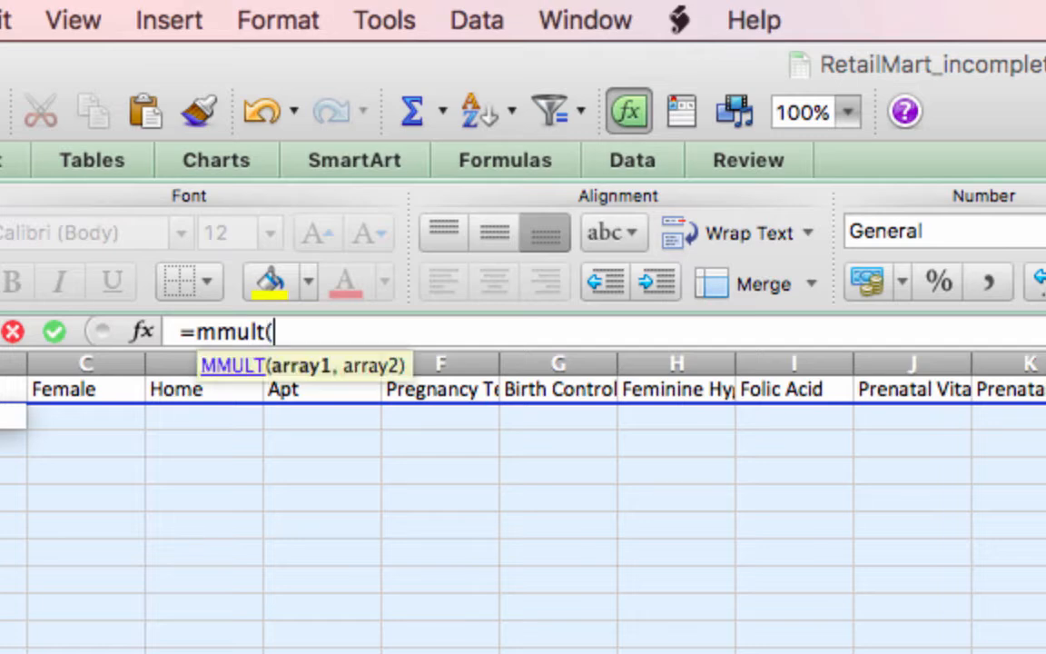
{"action": "type", "text": "transpos"}
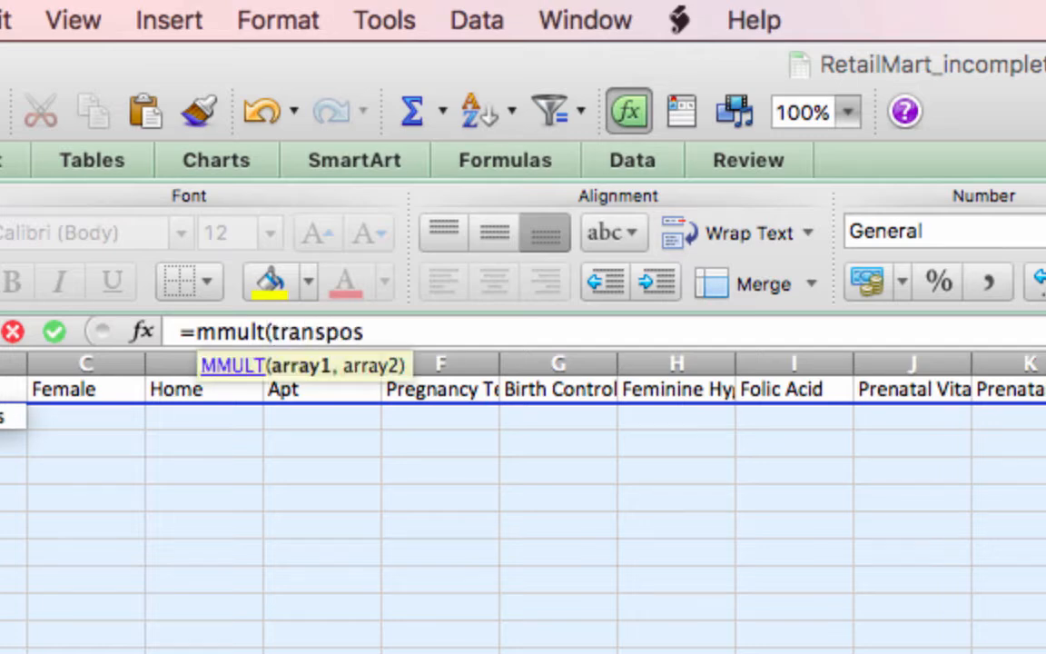
{"action": "type", "text": "e"}
{"action": "type", "text": "("}
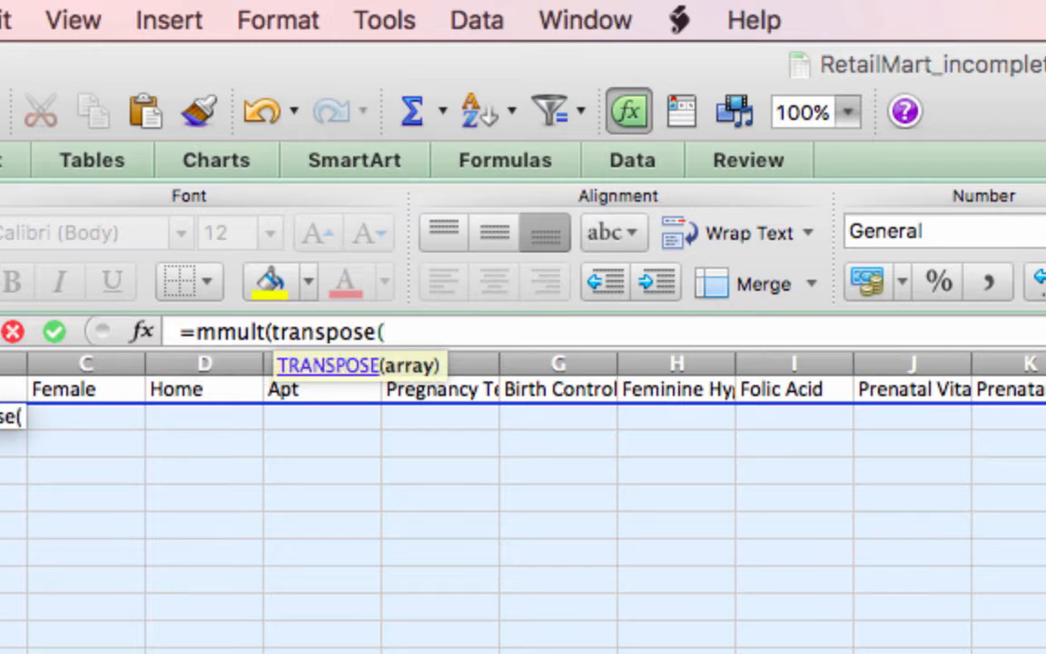
- Add the range 'Linear model'!B8:U1007 as the TRANSPOSE argument and close it, ready for MMULT's second array
{"action": "key", "text": "ctrl+Page_Up"}
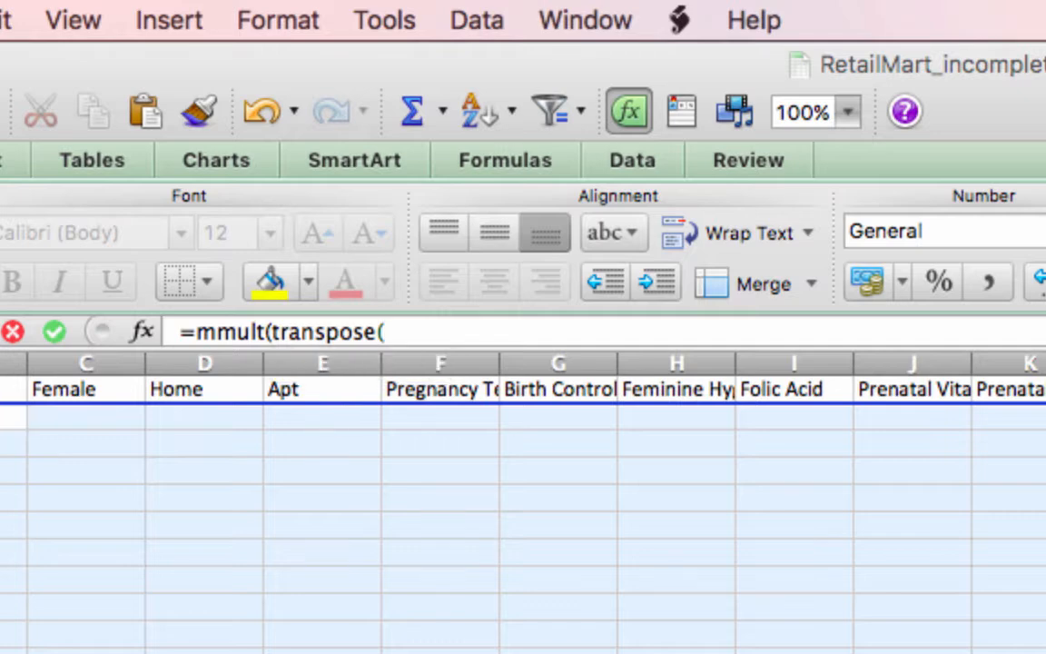
{"action": "scroll", "coordinate": [523, 502], "scroll_direction": "left", "scroll_amount": 14}
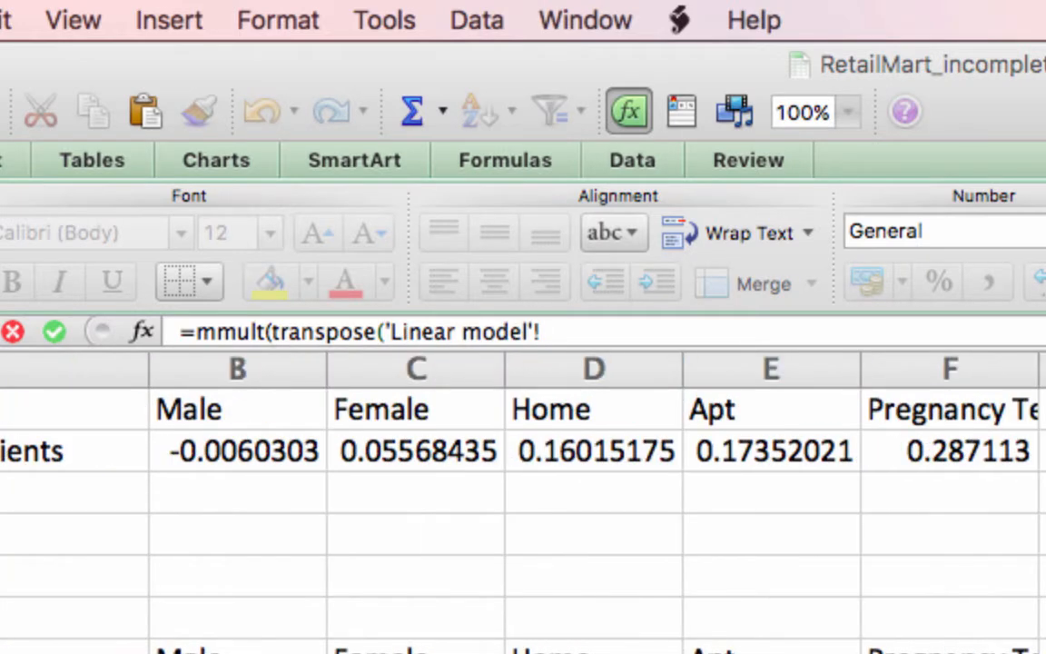
{"action": "left_click", "coordinate": [237, 653]}
{"action": "key", "text": "ctrl+shift+Right"}
{"action": "key", "text": "ctrl+shift+Left"}
{"action": "key", "text": "shift+Left"}
{"action": "key", "text": "shift+Left"}
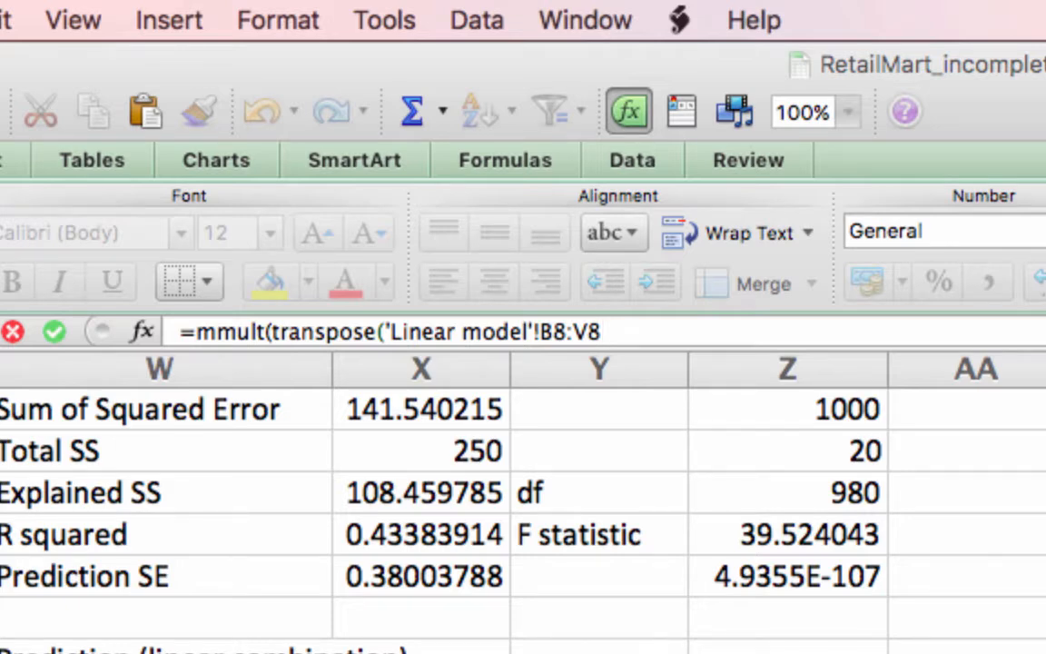
{"action": "key", "text": "shift+Left"}
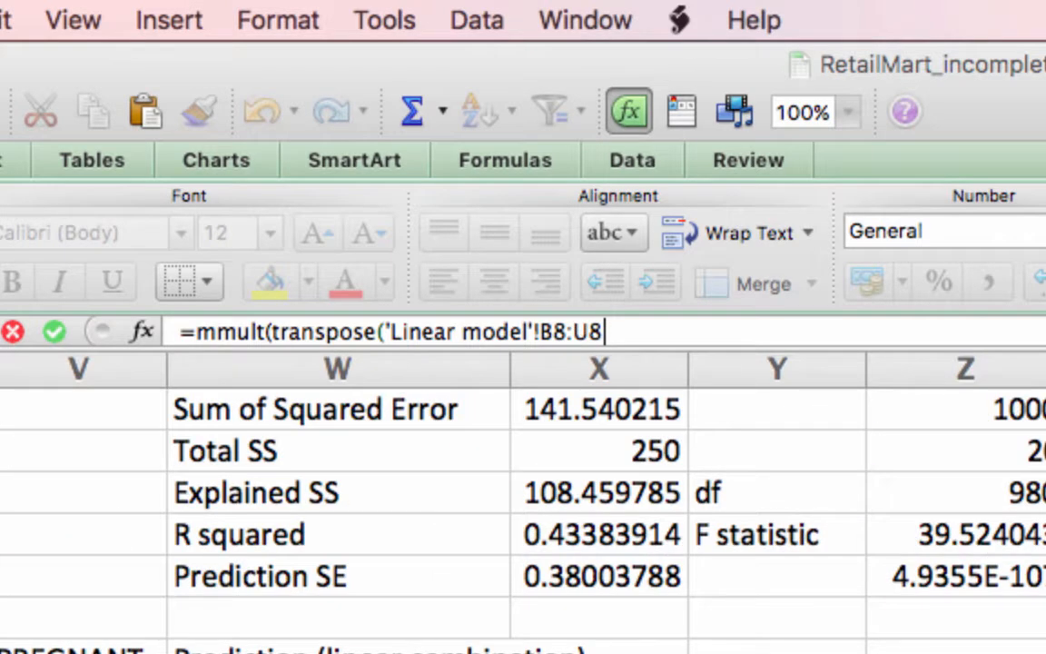
{"action": "key", "text": "ctrl+shift+Down"}
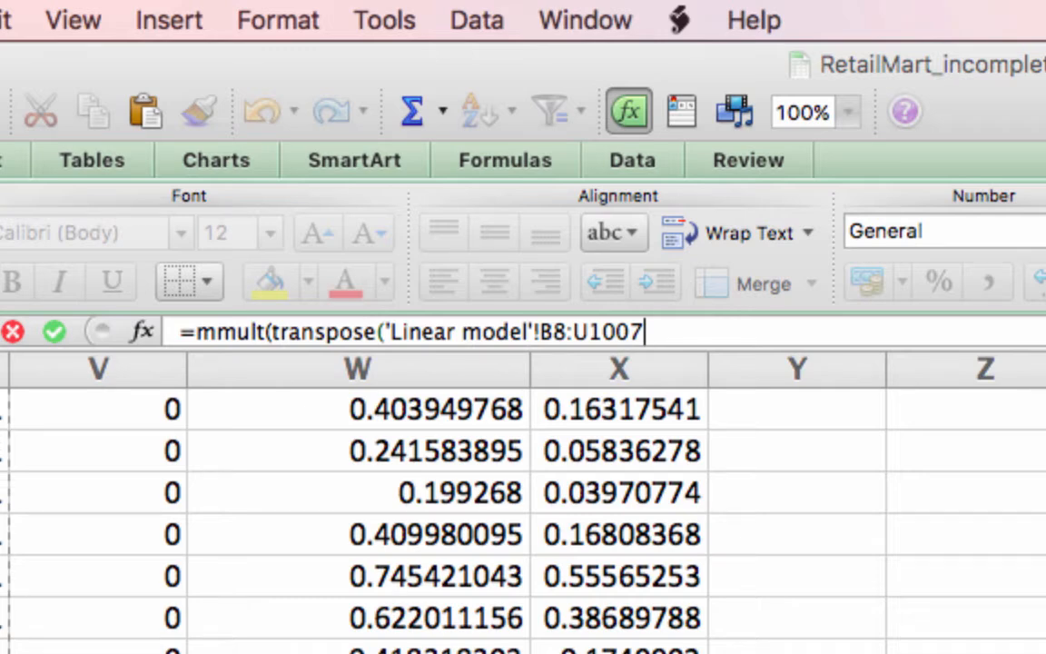
{"action": "type", "text": "),"}
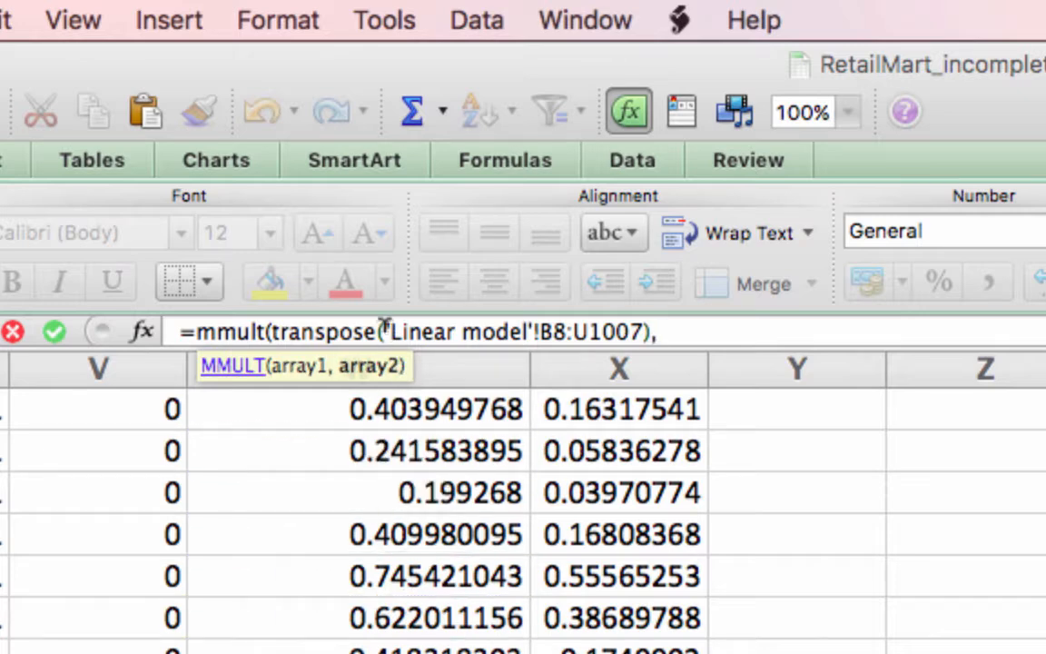
- Reuse 'Linear model'!B8:U1007 as MMULT's second array and enter the formula as an array formula across the selected range
{"action": "left_click_drag", "start_coordinate": [386, 329], "coordinate": [646, 329]}
{"action": "key", "text": "super+c"}
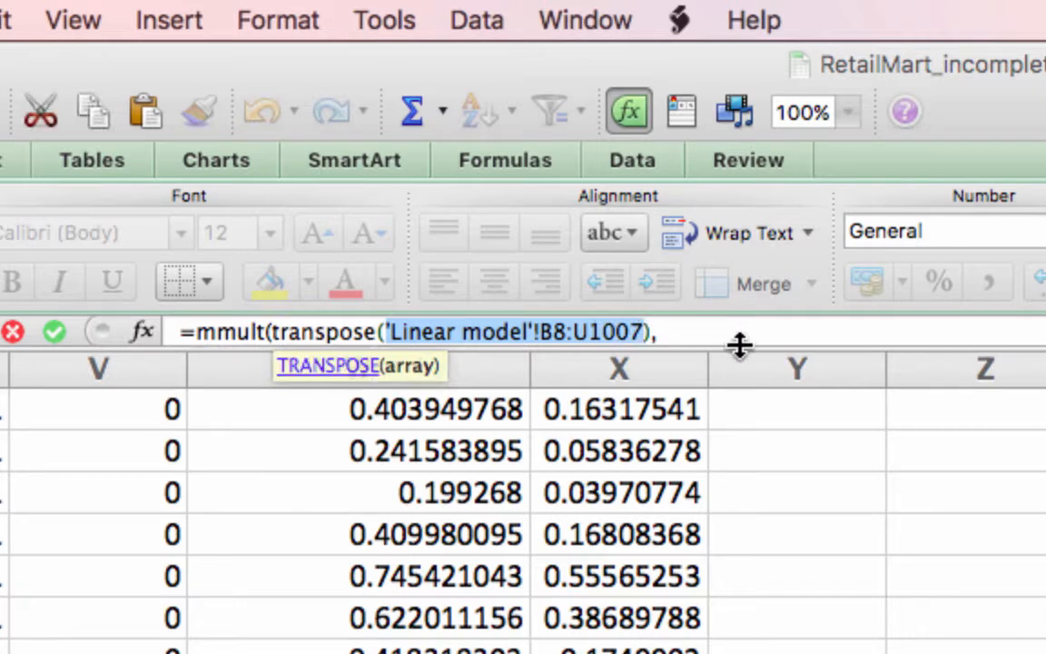
{"action": "left_click", "coordinate": [734, 322]}
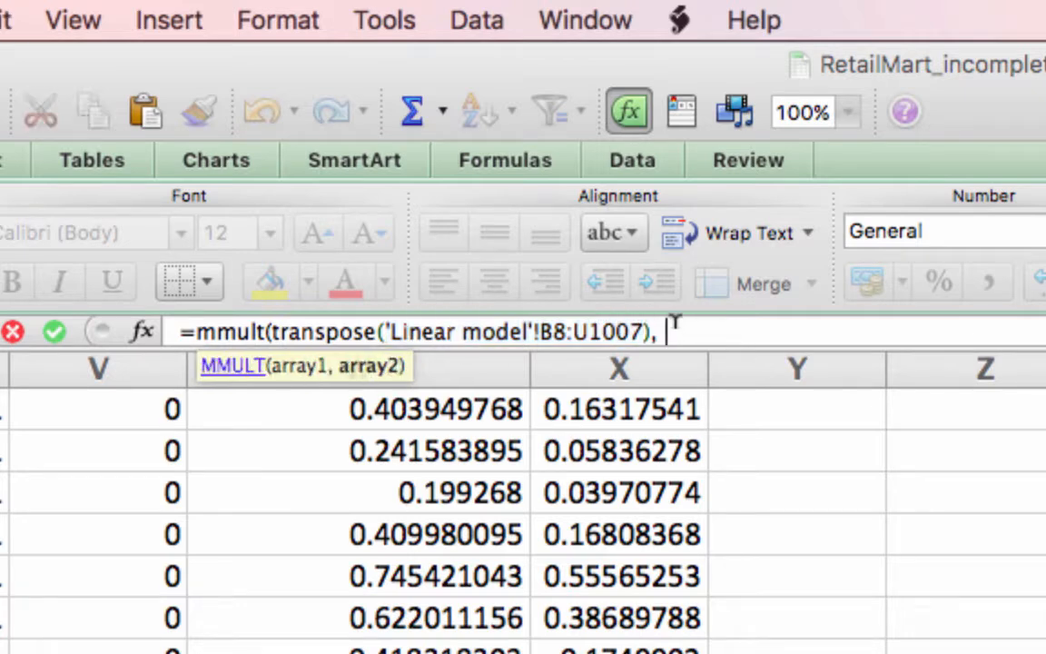
{"action": "key", "text": "super+v"}
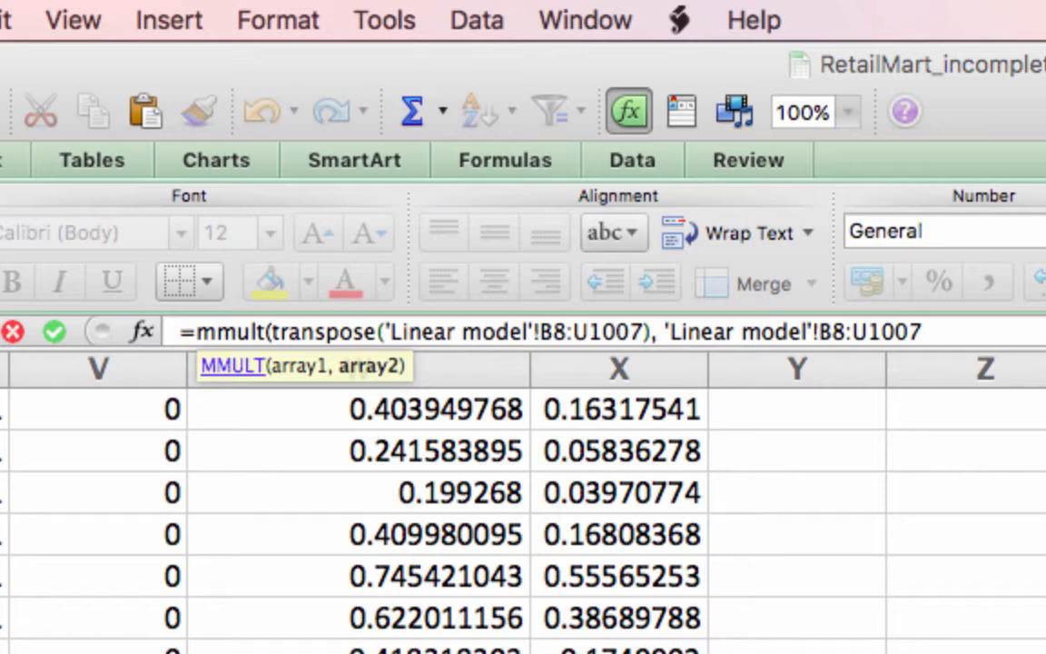
{"action": "type", "text": ")"}
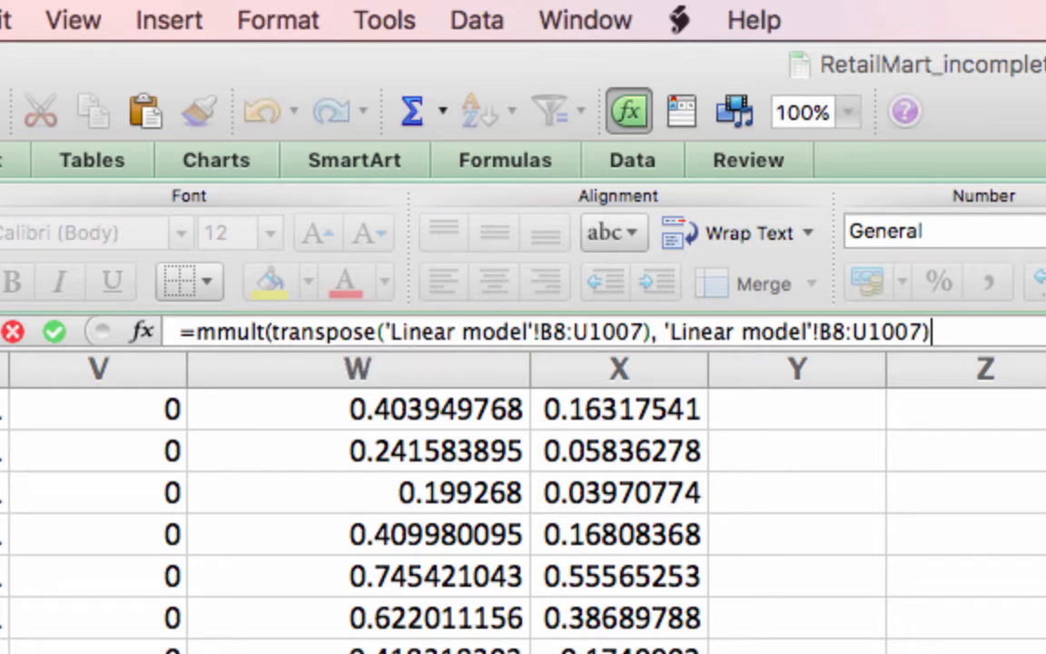
{"action": "key", "text": "ctrl+shift+Return"}
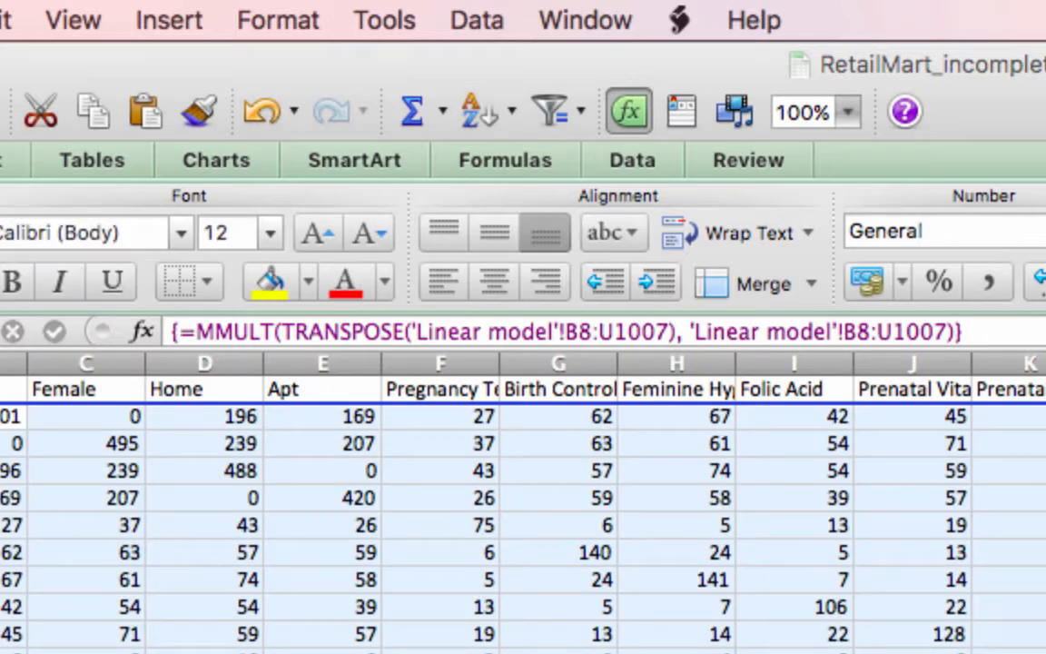
- Examine the SSCP matrix values for the Male, Female, Home and Apt rows and columns at enlarged scale
{"action": "left_click", "coordinate": [1018, 547]}
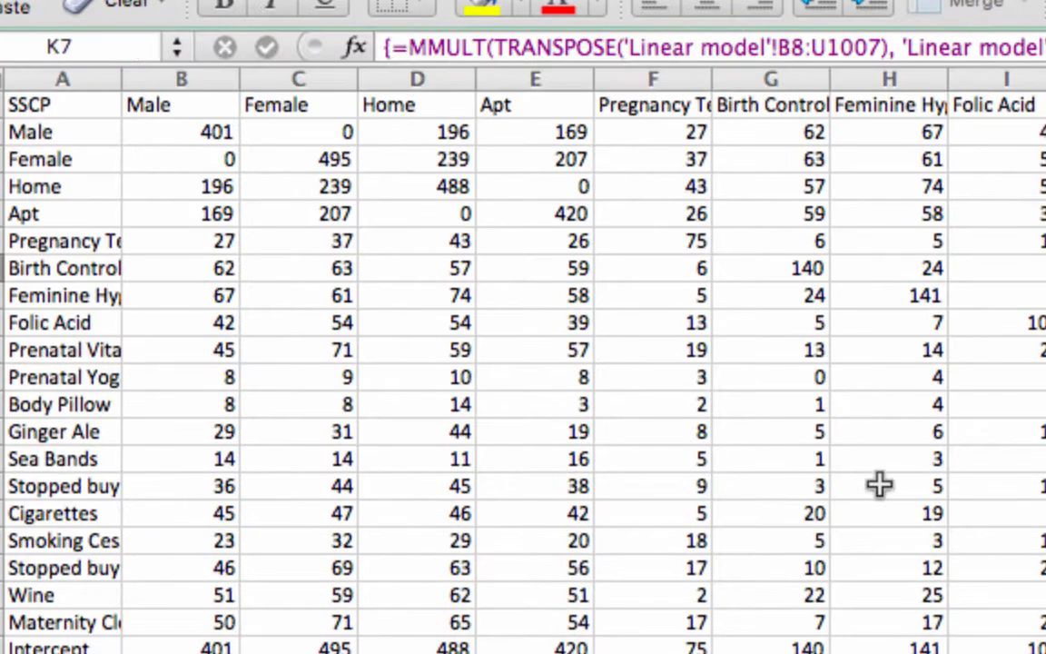
{"action": "left_click", "coordinate": [1040, 2]}
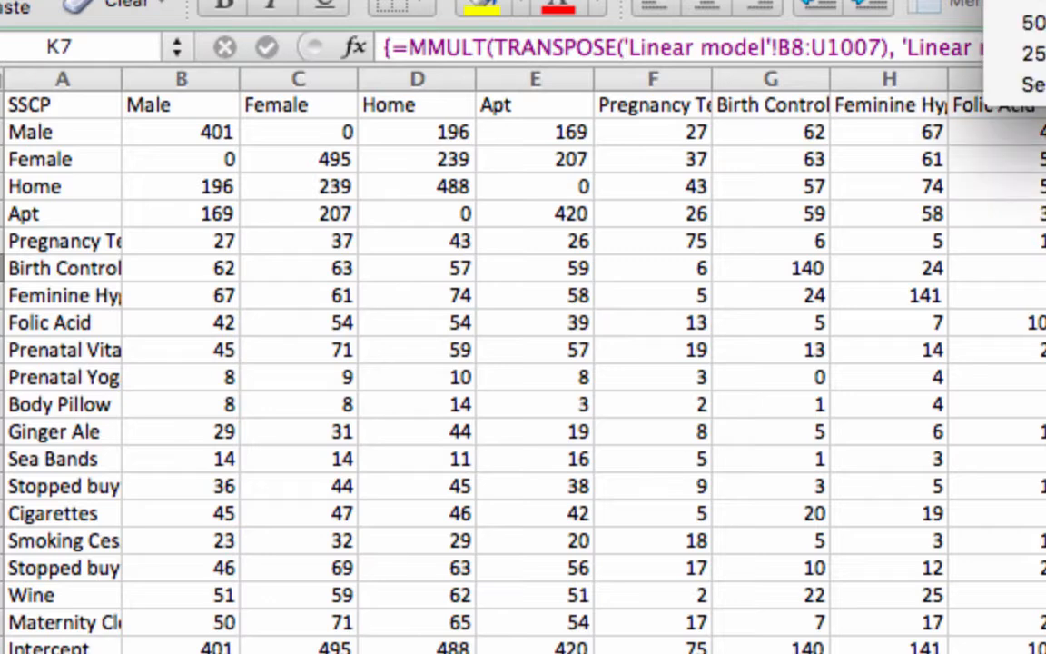
{"action": "left_click", "coordinate": [1031, 2]}
{"action": "scroll", "coordinate": [738, 380], "scroll_direction": "left", "scroll_amount": 3}
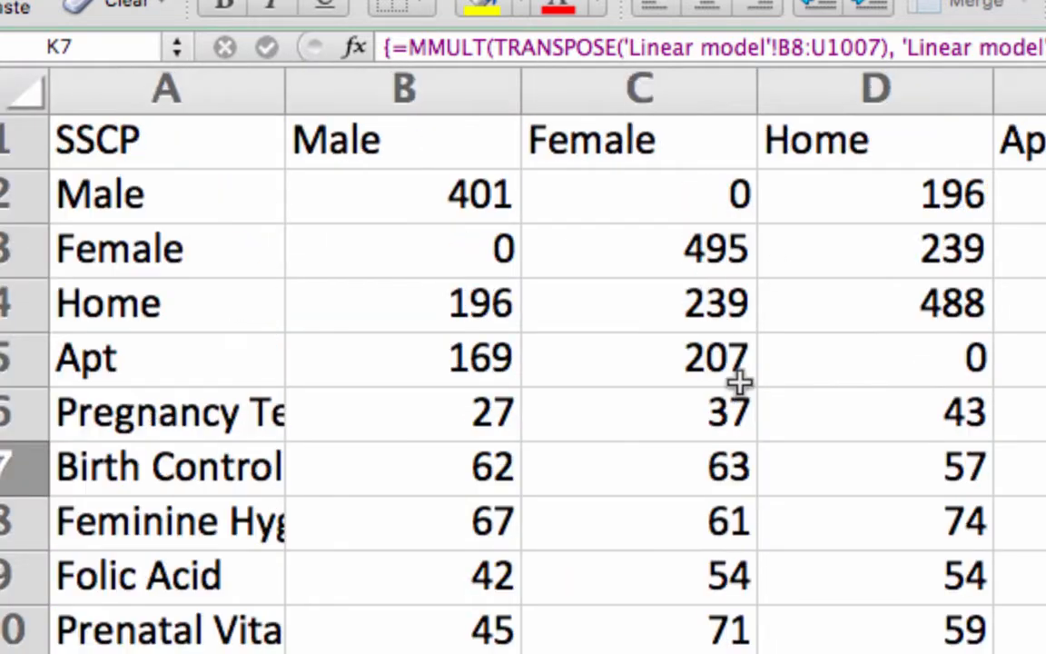
{"action": "left_click", "coordinate": [410, 197]}
{"action": "key", "text": "Down"}
{"action": "key", "text": "Down"}
{"action": "key", "text": "Down"}
{"action": "key", "text": "Right"}
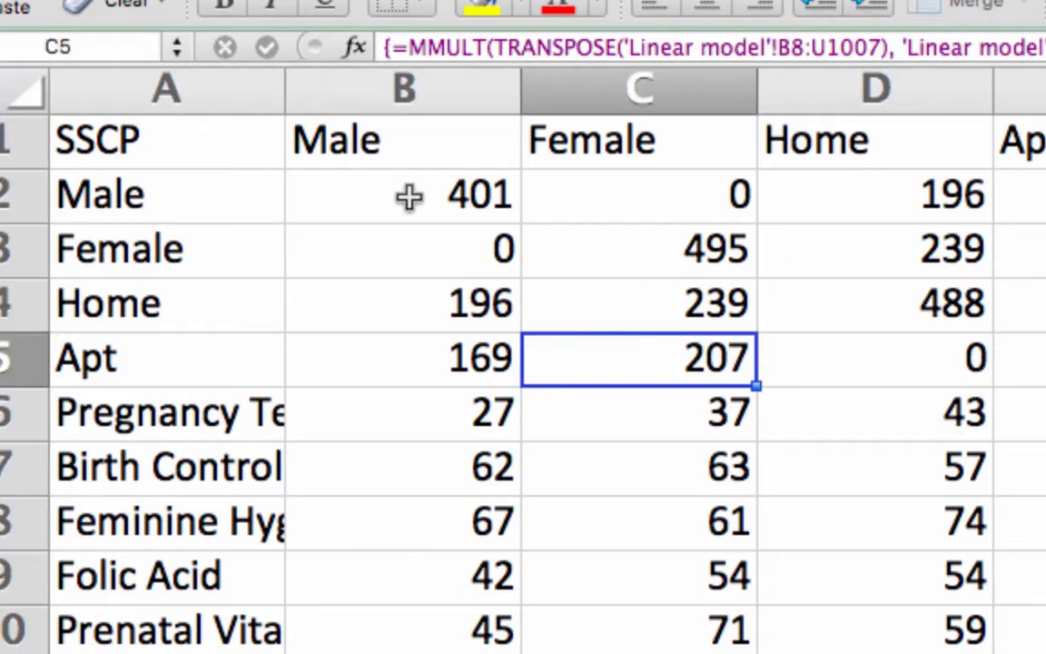
{"action": "key", "text": "Right"}
{"action": "key", "text": "Right"}
{"action": "key", "text": "Right"}
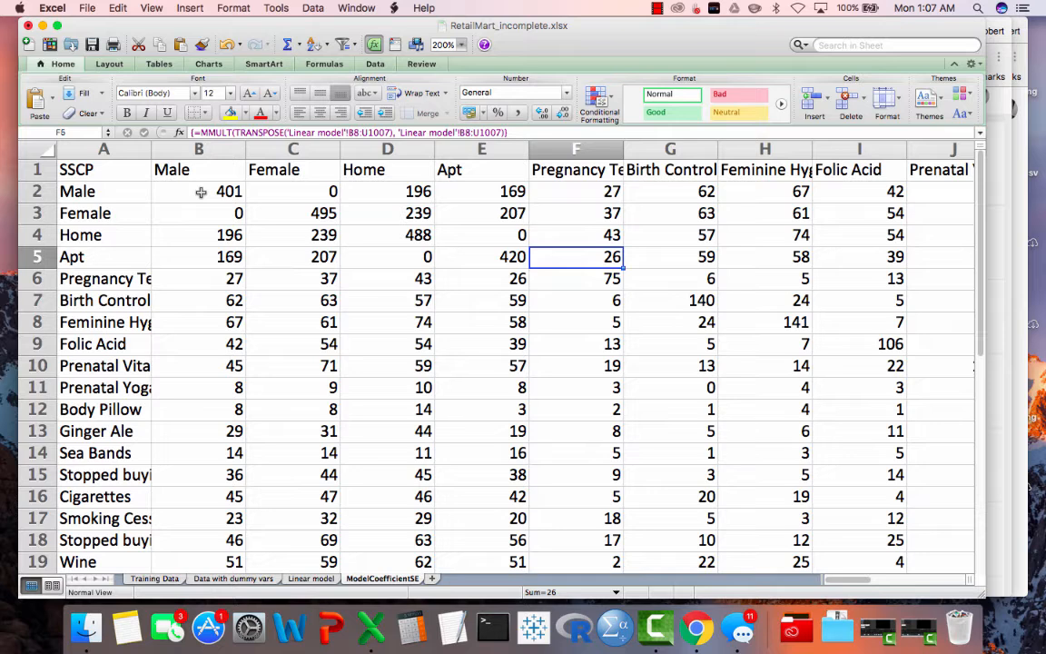
{"action": "key", "text": "Up"}
{"action": "key", "text": "Left"}
{"action": "key", "text": "Left"}
{"action": "key", "text": "Down"}
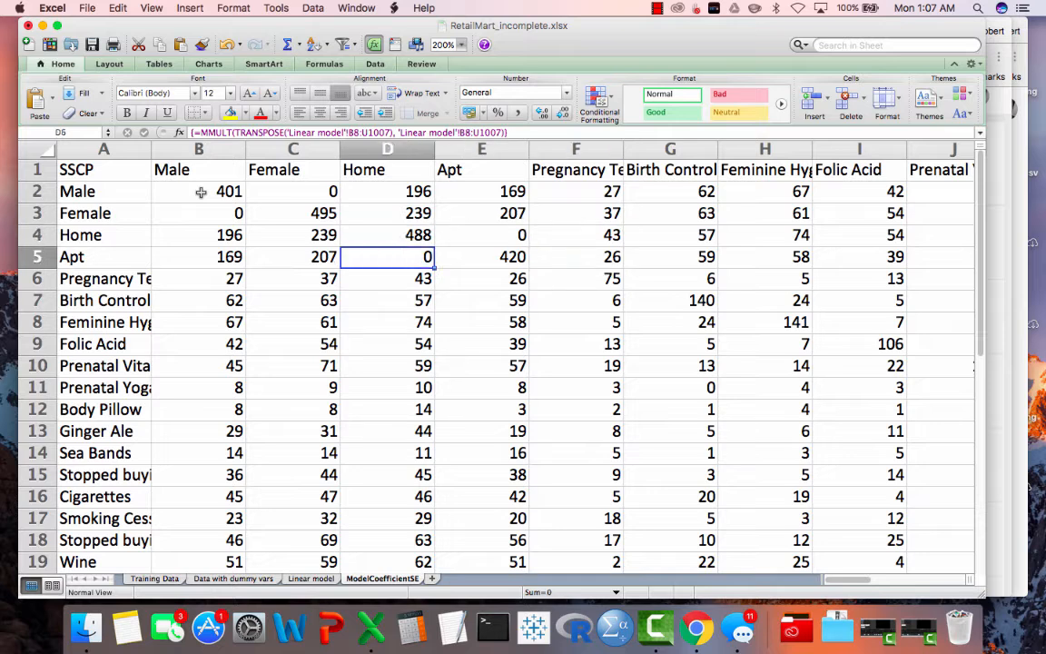
{"action": "key", "text": "Down"}
{"action": "key", "text": "Down"}
{"action": "key", "text": "Left"}
{"action": "key", "text": "Left"}
{"action": "key", "text": "Up"}
{"action": "key", "text": "Up"}
{"action": "key", "text": "Up"}
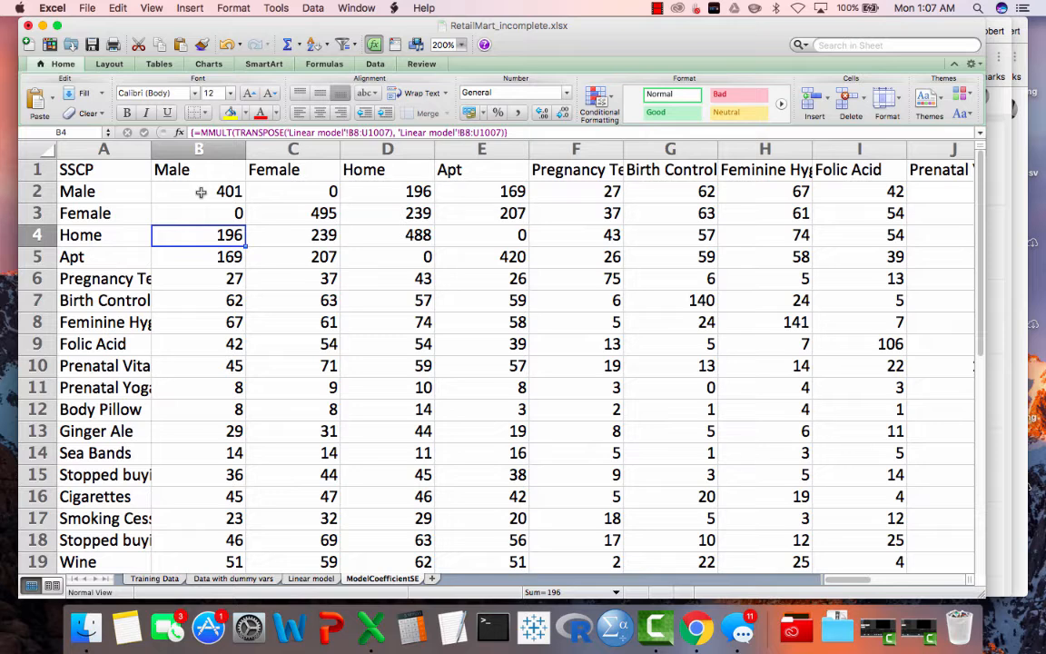
{"action": "left_click", "coordinate": [462, 44]}
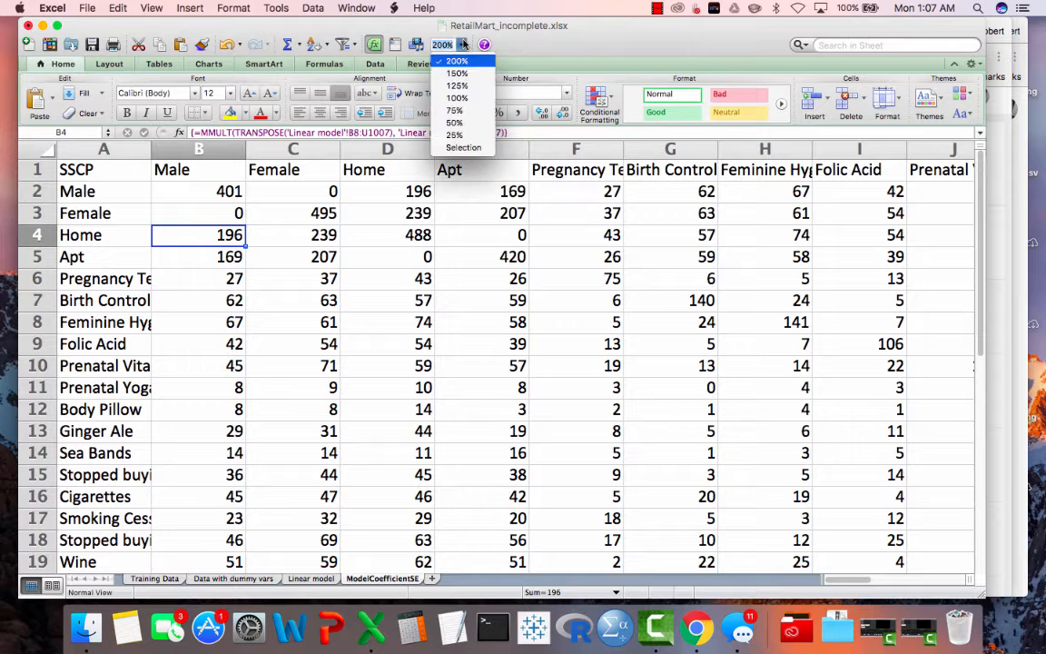
{"action": "left_click", "coordinate": [456, 97]}
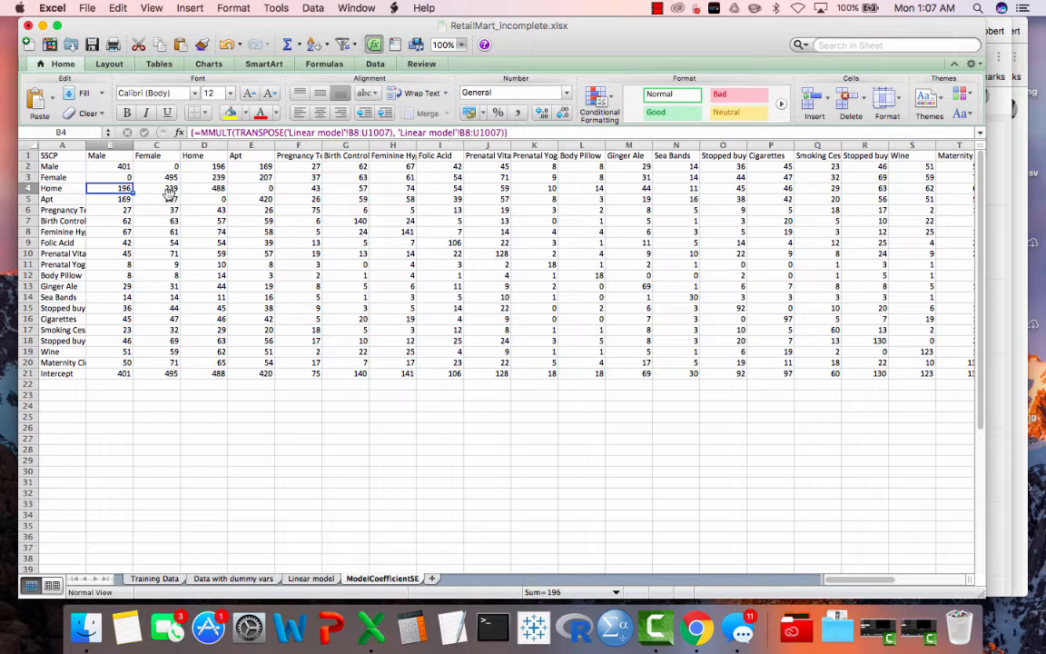
- Copy the row labels Male through Intercept from A2:A21 and paste them down column A starting at A26
{"action": "left_click", "coordinate": [66, 167]}
{"action": "key", "text": "shift+Down"}
{"action": "key", "text": "shift+Down"}
{"action": "key", "text": "shift+Down"}
{"action": "key", "text": "shift+Down"}
{"action": "key", "text": "shift+Down"}
{"action": "key", "text": "shift+Down"}
{"action": "key", "text": "shift+Down"}
{"action": "key", "text": "shift+Down"}
{"action": "key", "text": "shift+Down"}
{"action": "key", "text": "shift+Down"}
{"action": "key", "text": "shift+Down"}
{"action": "key", "text": "shift+Down"}
{"action": "key", "text": "shift+Down"}
{"action": "key", "text": "shift+Down"}
{"action": "key", "text": "shift+Down"}
{"action": "key", "text": "shift+Down"}
{"action": "key", "text": "shift+Down"}
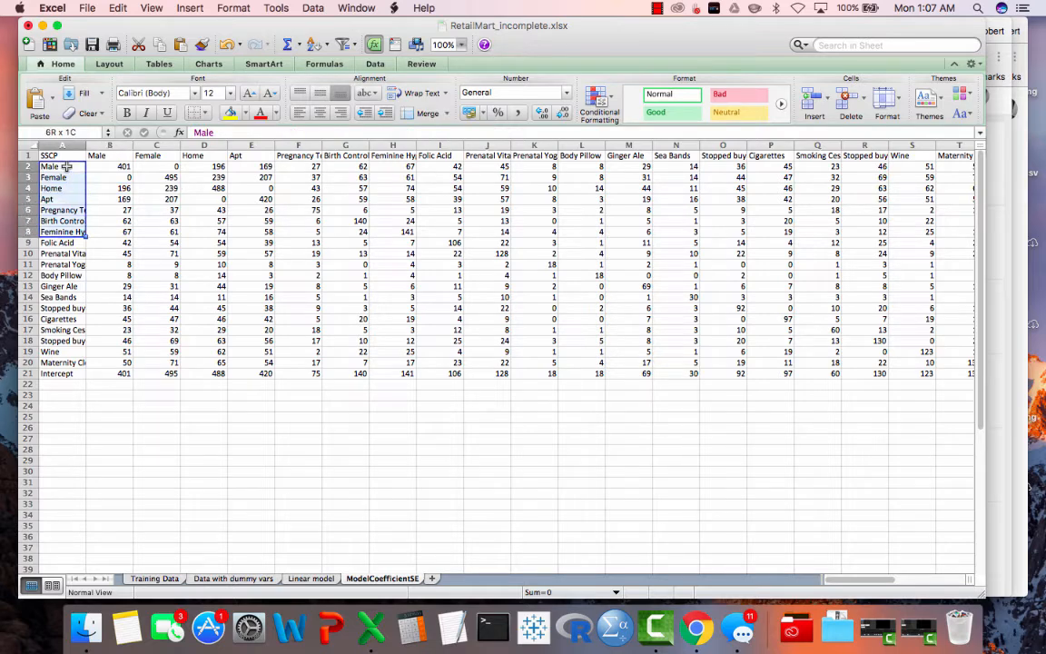
{"action": "key", "text": "shift+Down"}
{"action": "key", "text": "shift+Down"}
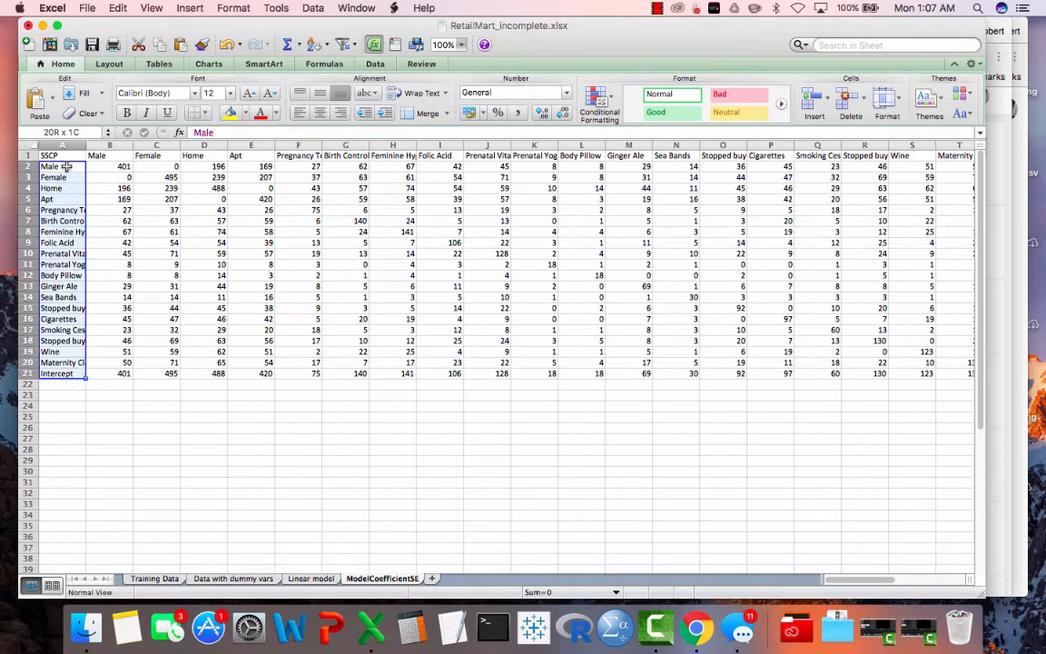
{"action": "left_click", "coordinate": [119, 432]}
{"action": "scroll", "coordinate": [119, 433], "scroll_direction": "down", "scroll_amount": 2}
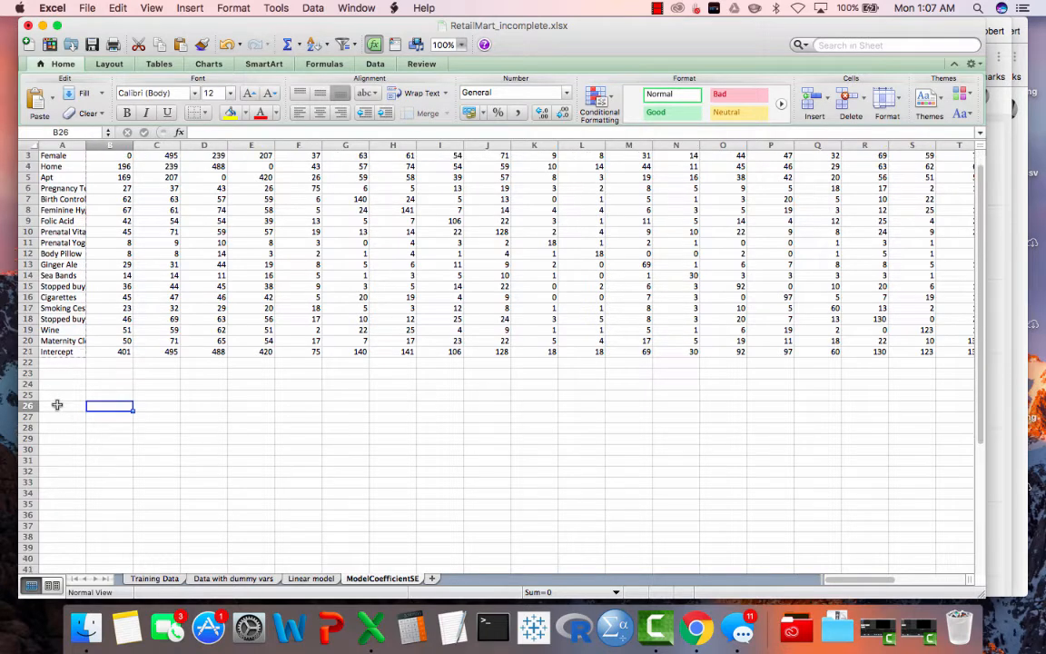
{"action": "left_click", "coordinate": [57, 405]}
{"action": "key", "text": "super+v"}
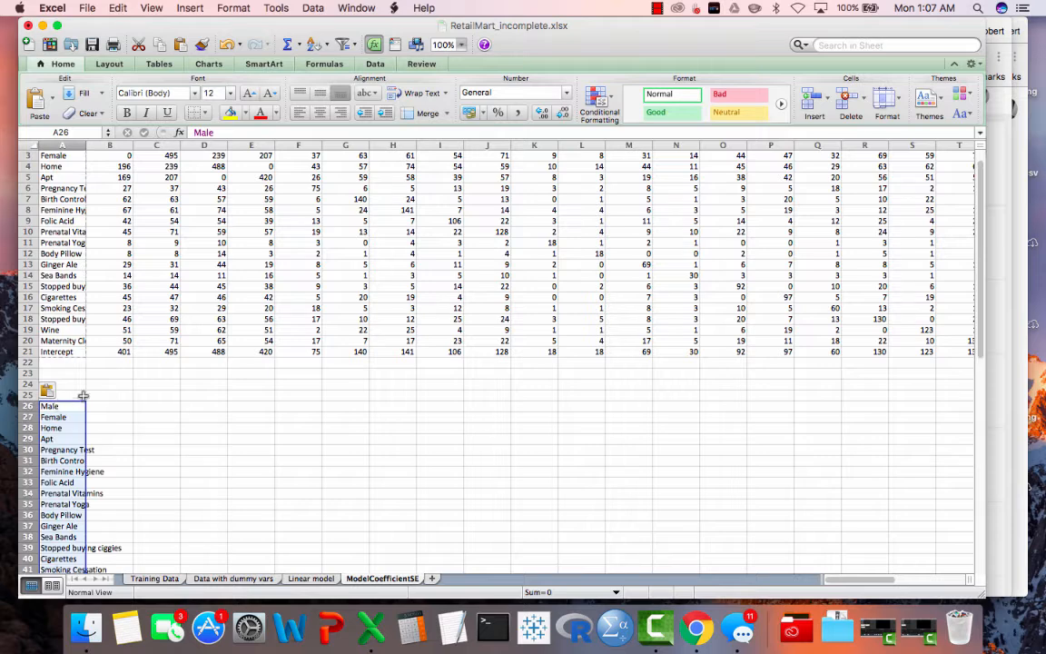
- Copy the column headings Male through Intercept from row 1 and paste them across row 25 starting at B25
{"action": "scroll", "coordinate": [113, 403], "scroll_direction": "up", "scroll_amount": 2}
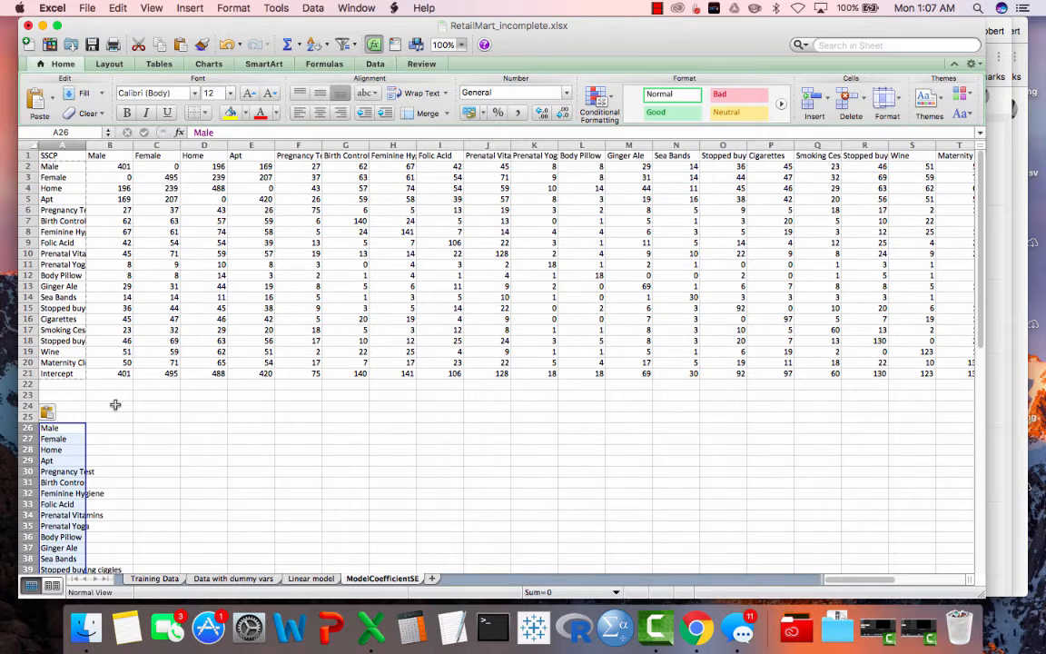
{"action": "left_click", "coordinate": [107, 154]}
{"action": "key", "text": "shift+Right"}
{"action": "key", "text": "shift+Right"}
{"action": "key", "text": "shift+Right"}
{"action": "key", "text": "shift+Right"}
{"action": "key", "text": "shift+Right"}
{"action": "key", "text": "shift+Right"}
{"action": "key", "text": "shift+Right"}
{"action": "key", "text": "shift+Right"}
{"action": "key", "text": "shift+Right"}
{"action": "key", "text": "shift+Right"}
{"action": "key", "text": "shift+Right"}
{"action": "key", "text": "shift+Right"}
{"action": "key", "text": "shift+Right"}
{"action": "key", "text": "shift+Right"}
{"action": "key", "text": "shift+Right"}
{"action": "key", "text": "shift+Right"}
{"action": "key", "text": "shift+Right"}
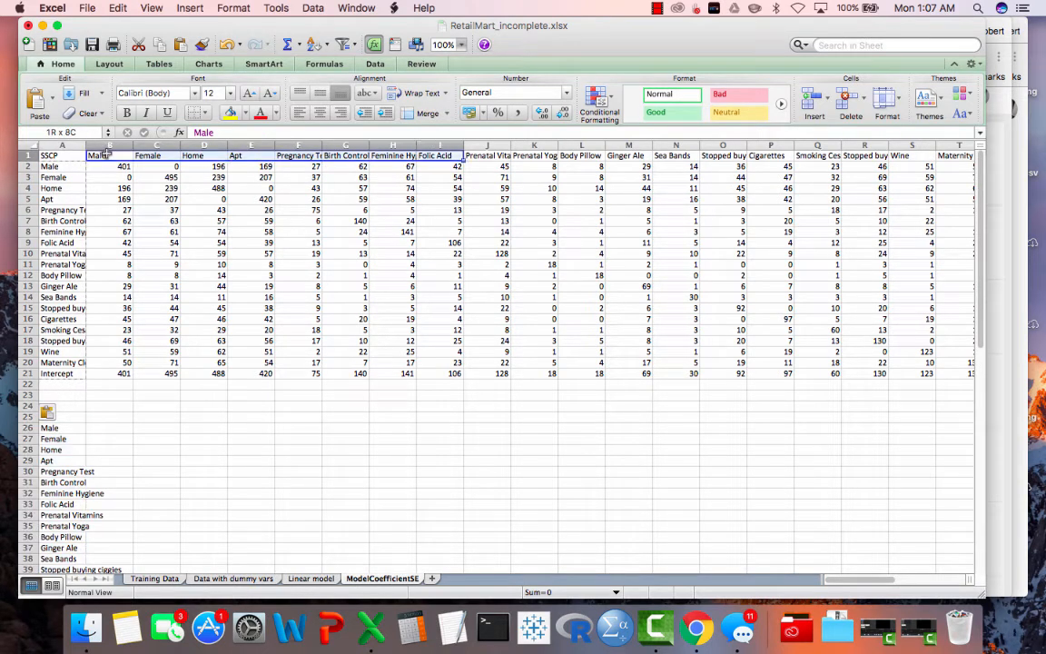
{"action": "key", "text": "shift+Right"}
{"action": "key", "text": "shift+Right"}
{"action": "key", "text": "shift+Right"}
{"action": "key", "text": "shift+Right"}
{"action": "key", "text": "shift+Right"}
{"action": "key", "text": "shift+Right"}
{"action": "key", "text": "shift+Left"}
{"action": "key", "text": "shift+Left"}
{"action": "key", "text": "shift+Left"}
{"action": "key", "text": "shift+Left"}
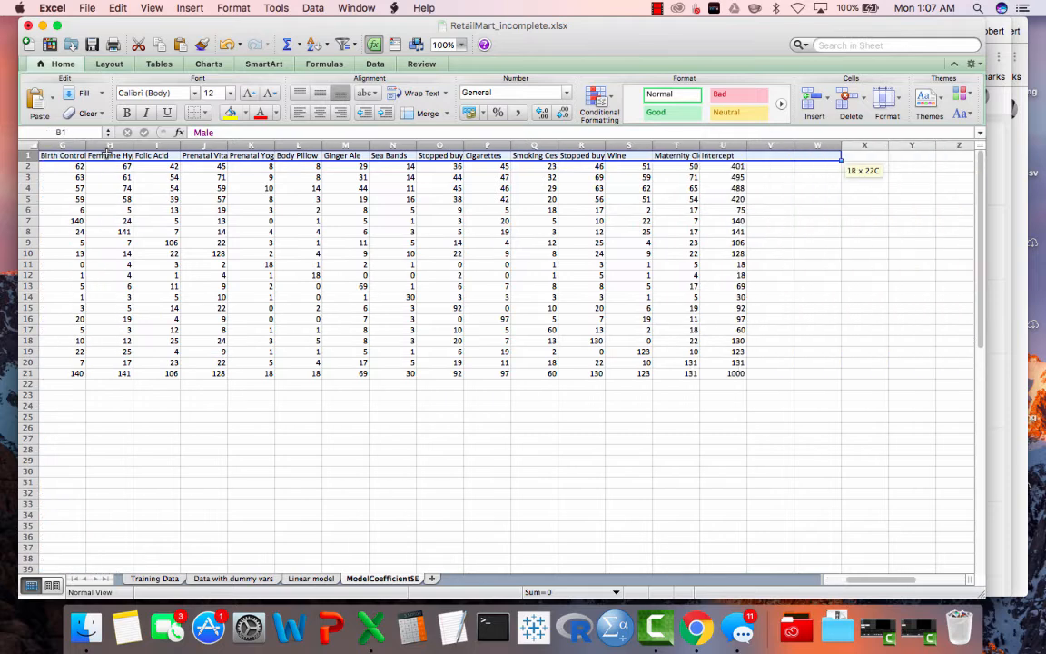
{"action": "key", "text": "super+c"}
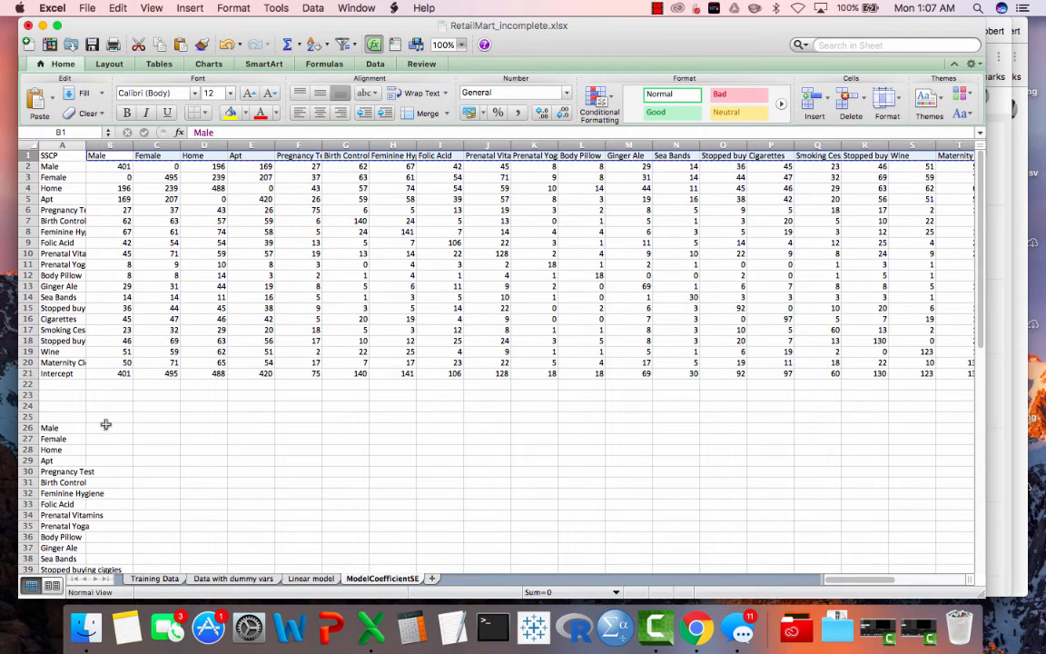
{"action": "left_click", "coordinate": [97, 417]}
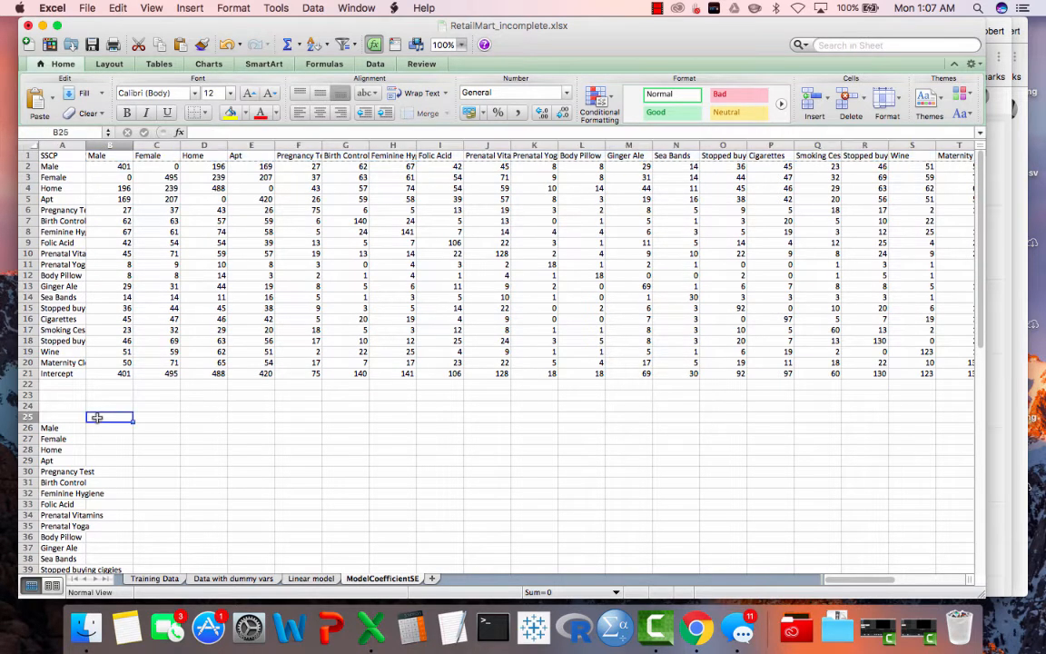
{"action": "key", "text": "super+v"}
- Select the empty range B26:U45 of the second matrix, spanning its Male through Intercept rows and columns
{"action": "left_click", "coordinate": [106, 427]}
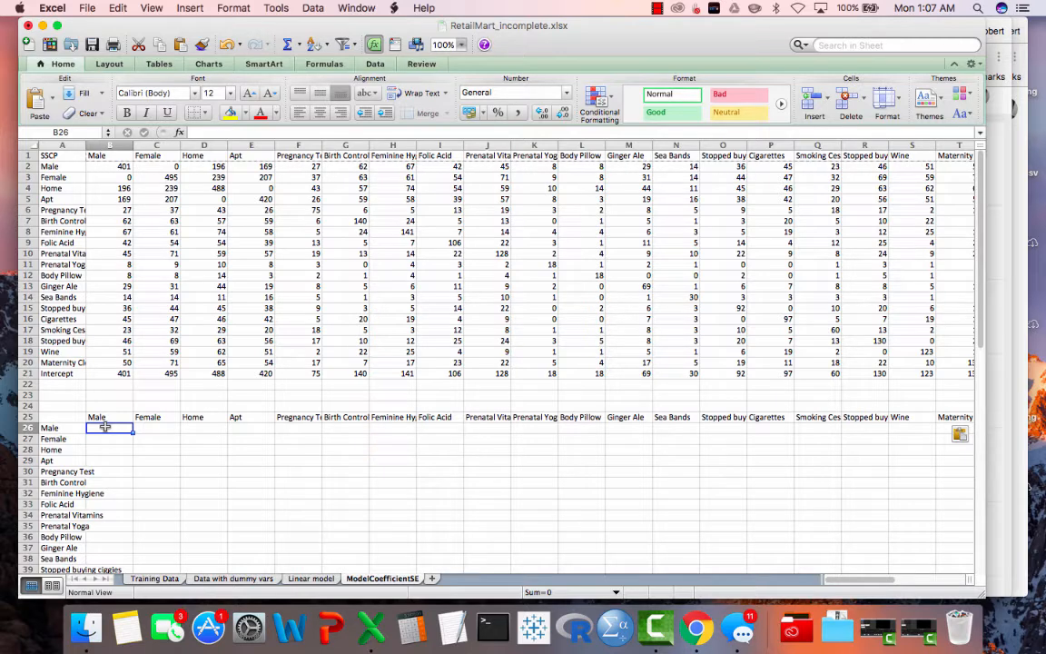
{"action": "scroll", "coordinate": [136, 418], "scroll_direction": "down", "scroll_amount": 5}
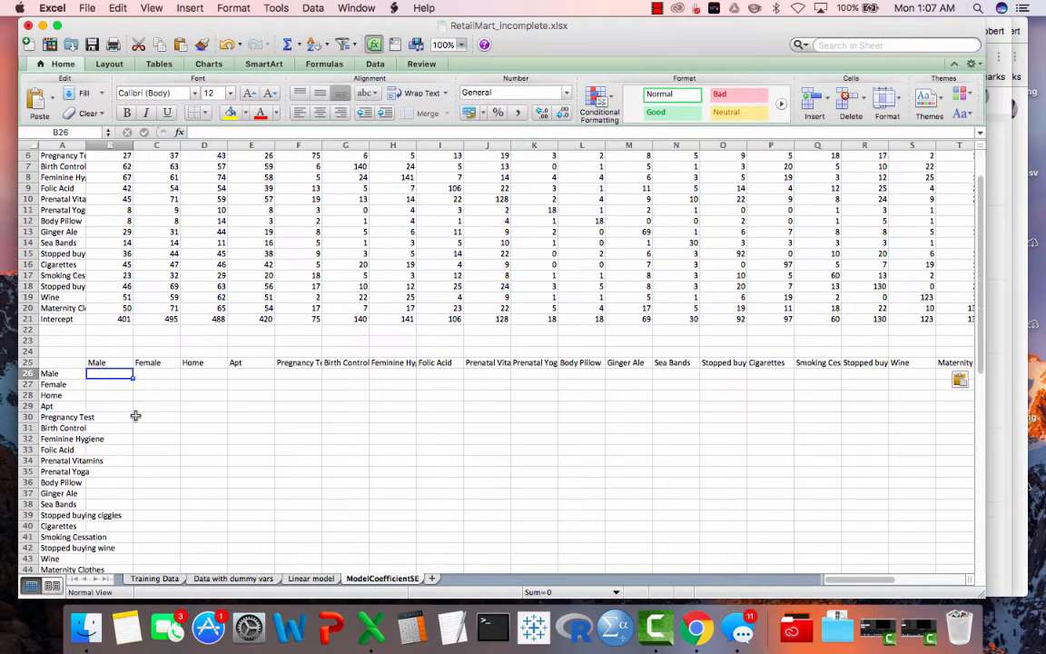
{"action": "scroll", "coordinate": [135, 416], "scroll_direction": "down", "scroll_amount": 2}
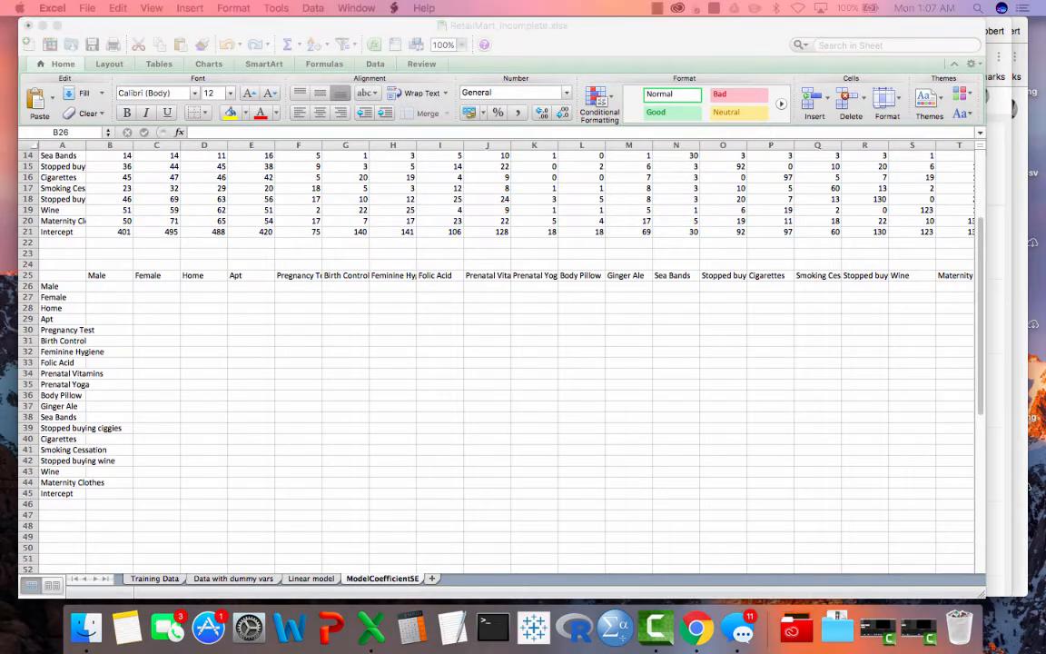
{"action": "left_click", "coordinate": [105, 289]}
{"action": "key", "text": "shift+Down"}
{"action": "key", "text": "shift+Down"}
{"action": "key", "text": "shift+Down"}
{"action": "key", "text": "shift+Down"}
{"action": "key", "text": "shift+Down"}
{"action": "key", "text": "shift+Down"}
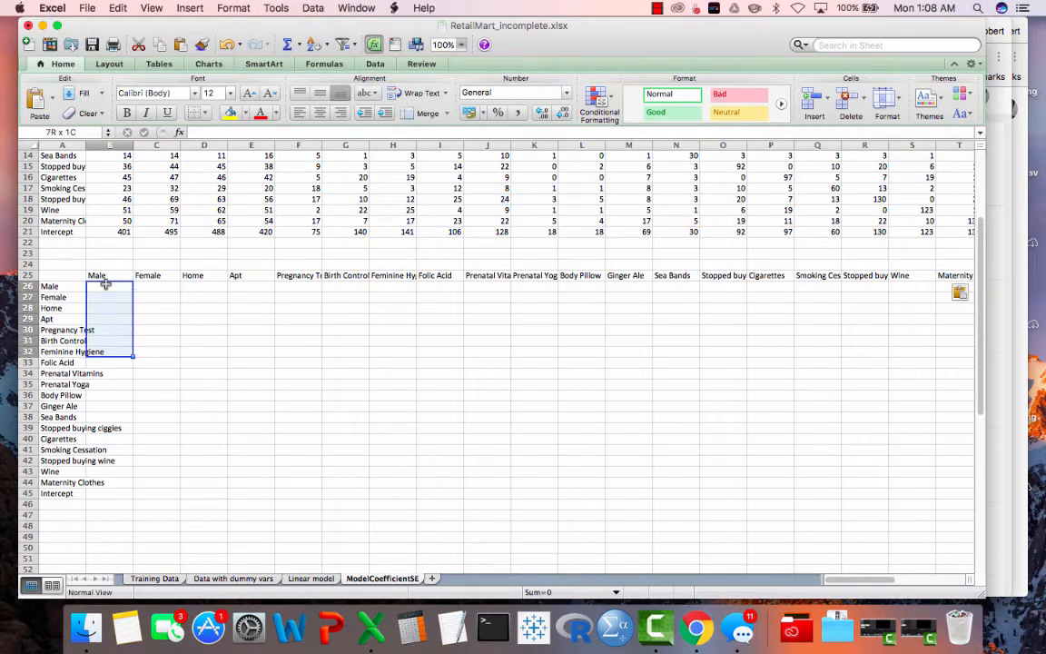
{"action": "key", "text": "shift+Down"}
{"action": "key", "text": "shift+Down"}
{"action": "key", "text": "shift+Down"}
{"action": "key", "text": "shift+Down"}
{"action": "key", "text": "shift+Down"}
{"action": "key", "text": "shift+Down"}
{"action": "key", "text": "shift+Down"}
{"action": "key", "text": "shift+Down"}
{"action": "key", "text": "shift+Down"}
{"action": "key", "text": "shift+Down"}
{"action": "key", "text": "shift+Down"}
{"action": "key", "text": "shift+Down"}
{"action": "key", "text": "shift+Down"}
{"action": "key", "text": "shift+Down"}
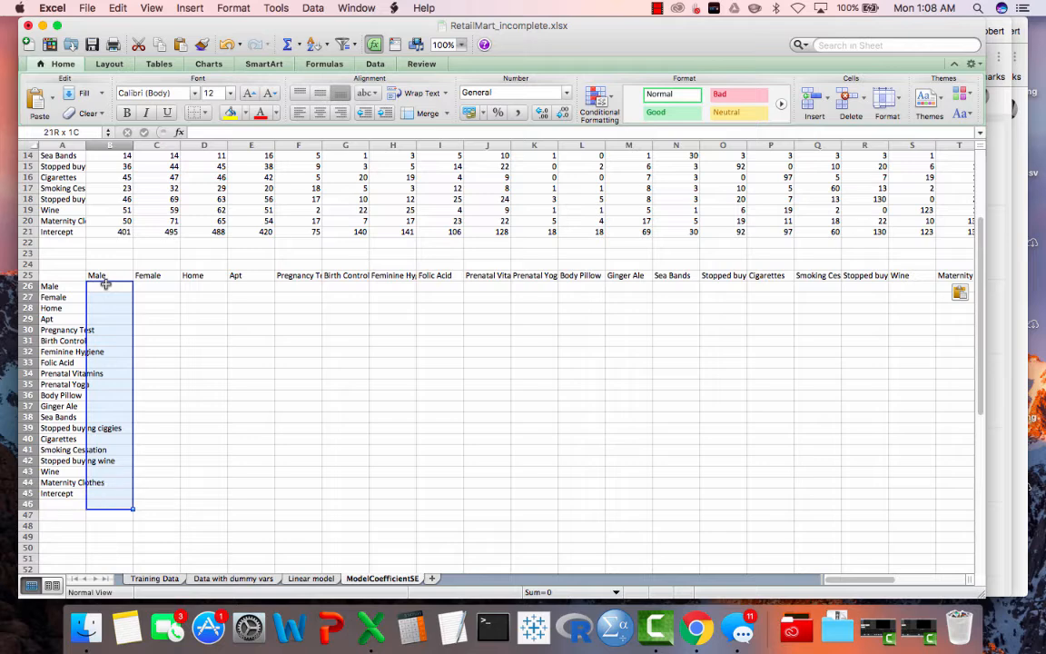
{"action": "key", "text": "shift+Up"}
{"action": "key", "text": "shift+Right"}
{"action": "key", "text": "shift+Right"}
{"action": "key", "text": "shift+Right"}
{"action": "key", "text": "shift+Right"}
{"action": "key", "text": "shift+Right"}
{"action": "key", "text": "shift+Right"}
{"action": "key", "text": "shift+Right"}
{"action": "key", "text": "shift+Right"}
{"action": "key", "text": "shift+Right"}
{"action": "key", "text": "shift+Right"}
{"action": "key", "text": "shift+Right"}
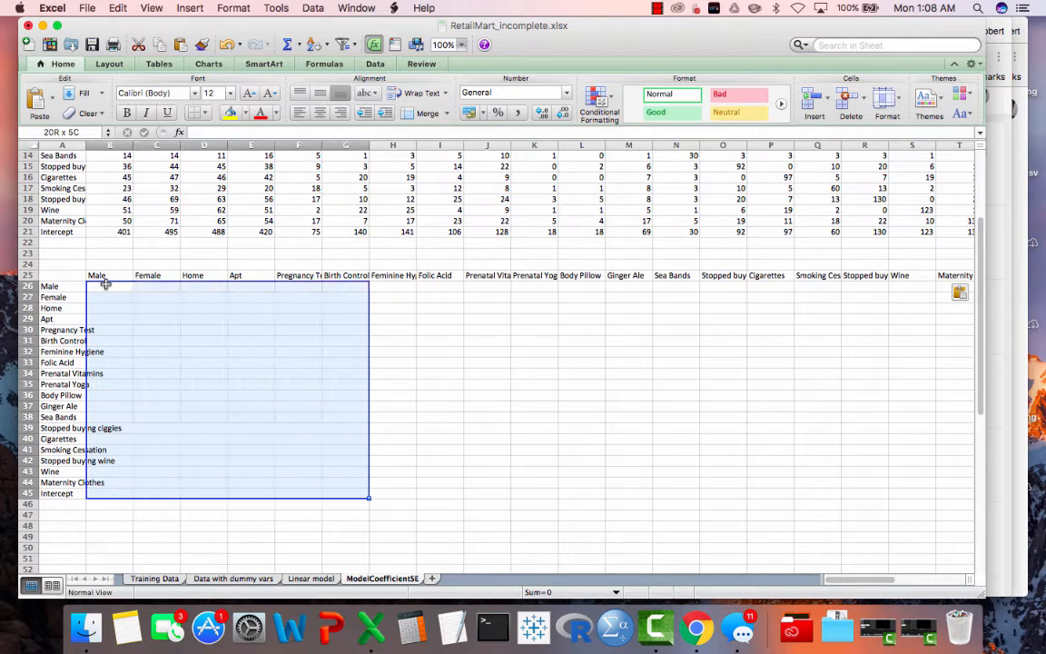
{"action": "key", "text": "shift+Right"}
{"action": "key", "text": "shift+Right"}
{"action": "key", "text": "shift+Right"}
{"action": "key", "text": "shift+Right"}
{"action": "key", "text": "shift+Right"}
{"action": "key", "text": "shift+Right"}
{"action": "key", "text": "shift+Right"}
{"action": "key", "text": "shift+Right"}
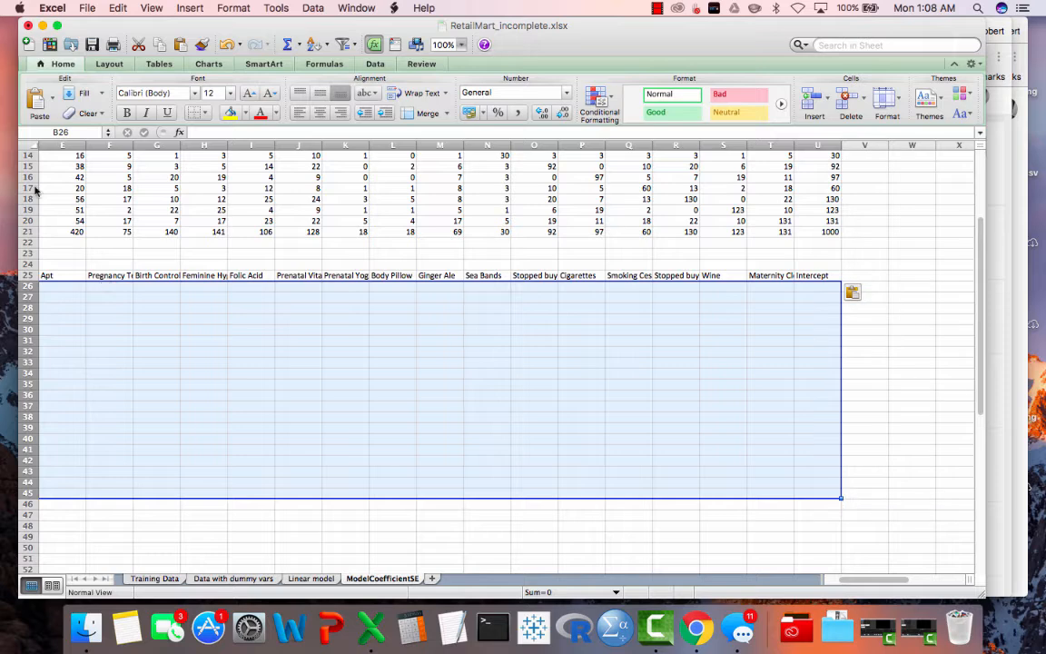
- Fill B26:U45 with the inverse of the SSCP matrix using the array formula =MINVERSE(B2:U21)
{"action": "left_click", "coordinate": [210, 128]}
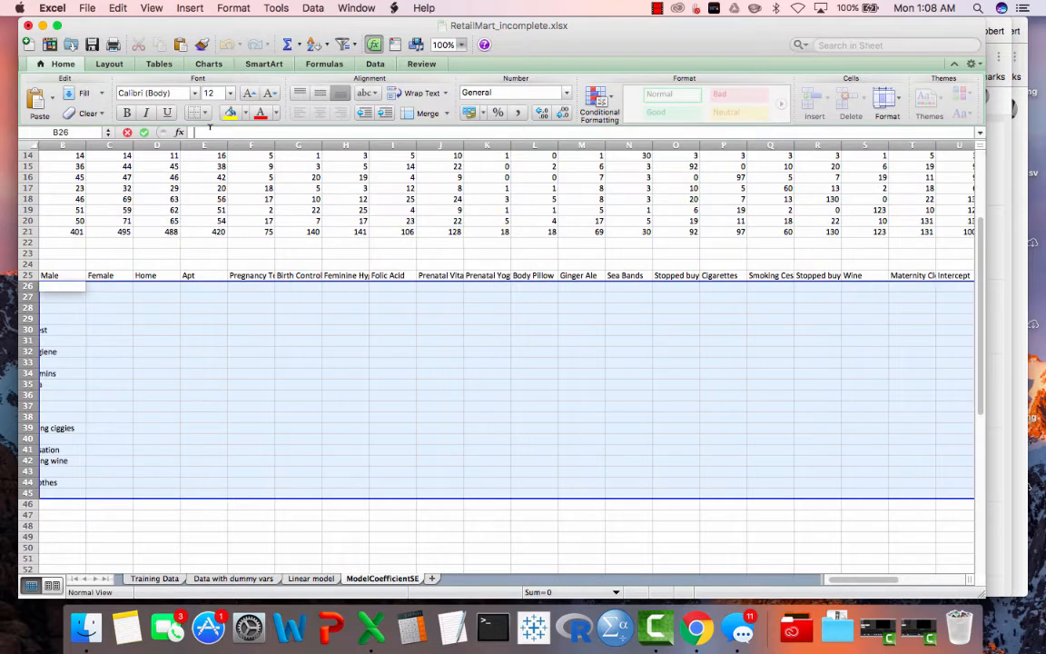
{"action": "type", "text": "="}
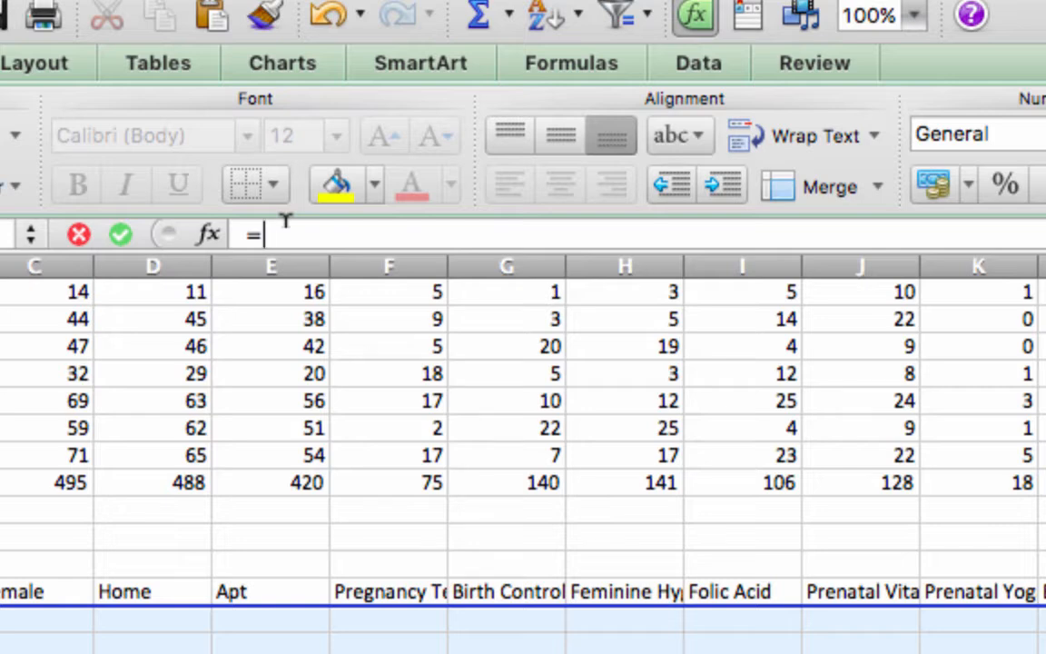
{"action": "type", "text": "minverse"}
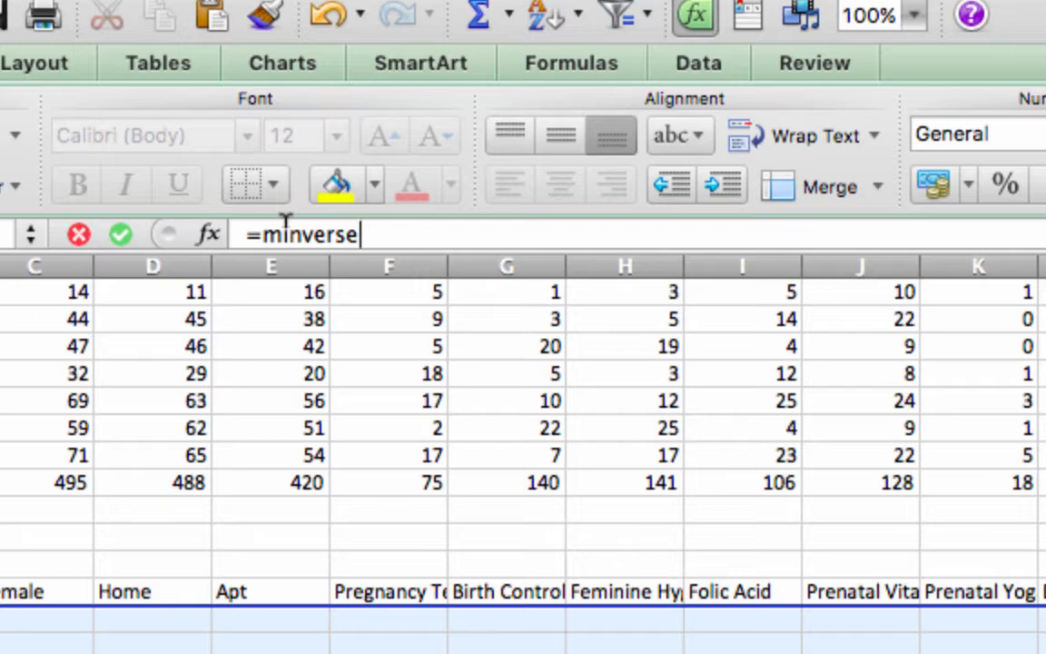
{"action": "type", "text": "("}
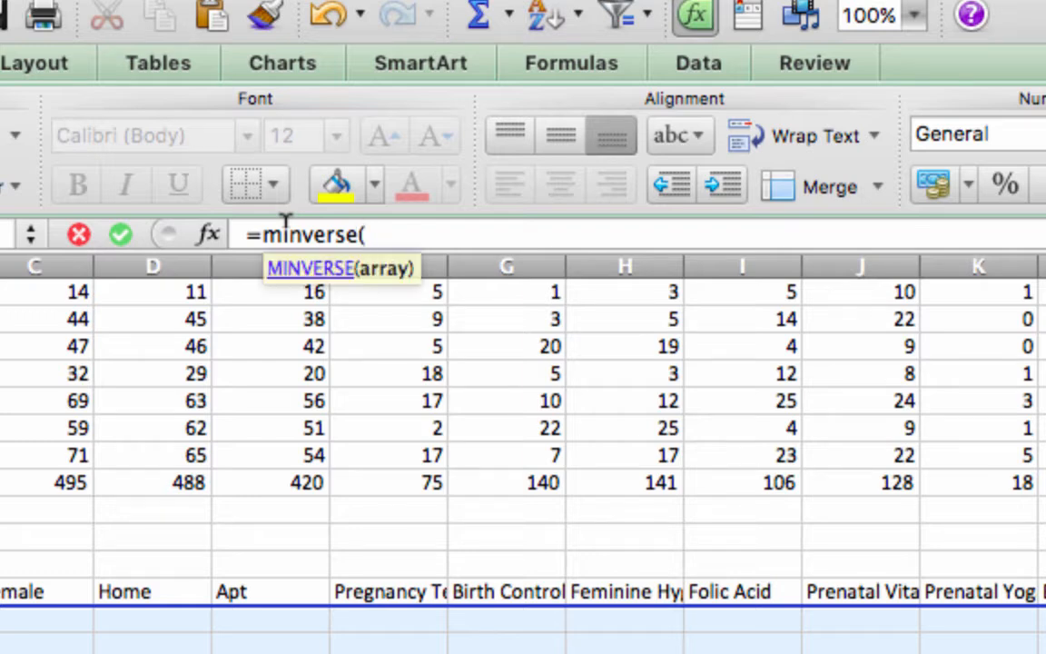
{"action": "scroll", "coordinate": [381, 590], "scroll_direction": "up", "scroll_amount": 5}
{"action": "scroll", "coordinate": [381, 590], "scroll_direction": "left", "scroll_amount": 1}
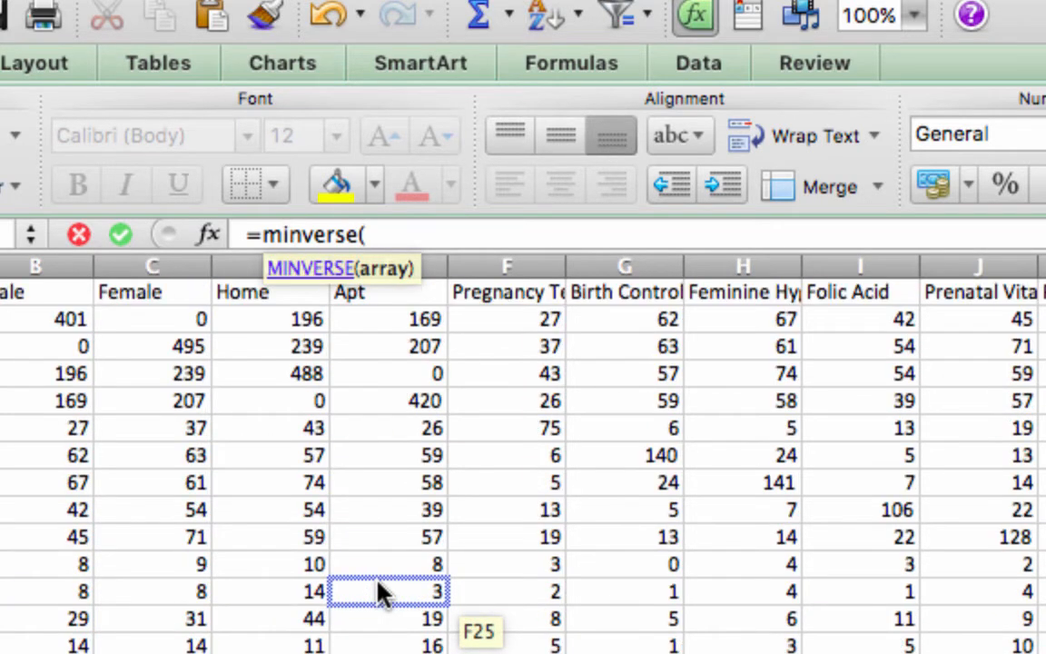
{"action": "left_click", "coordinate": [9, 309]}
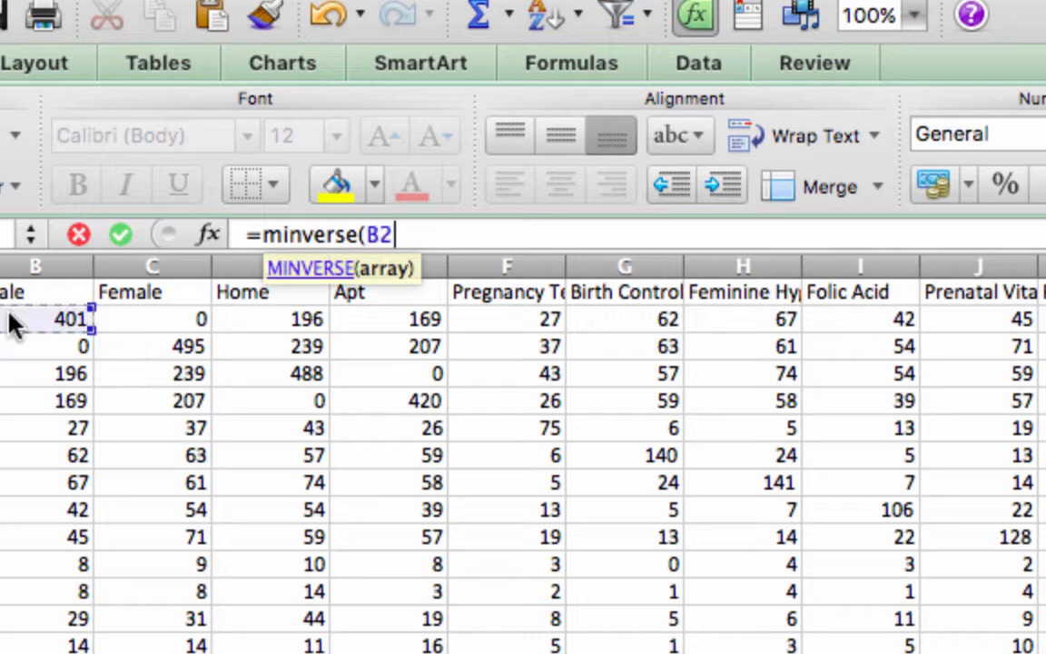
{"action": "key", "text": "super+shift+Down"}
{"action": "key", "text": "super+shift+Right"}
{"action": "type", "text": ")"}
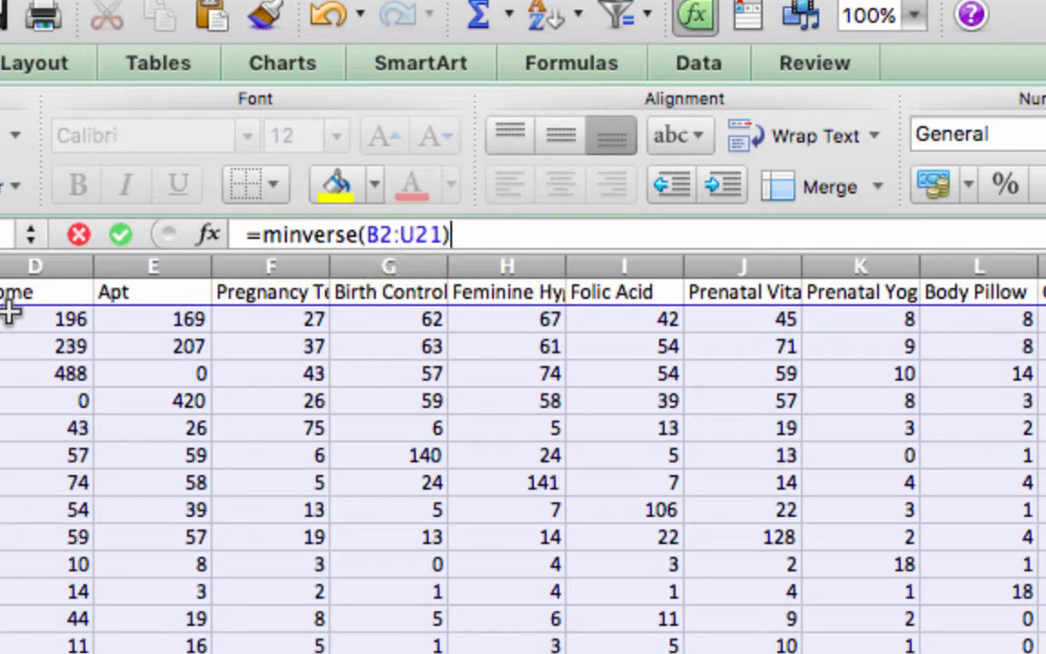
{"action": "key", "text": "super+Return"}
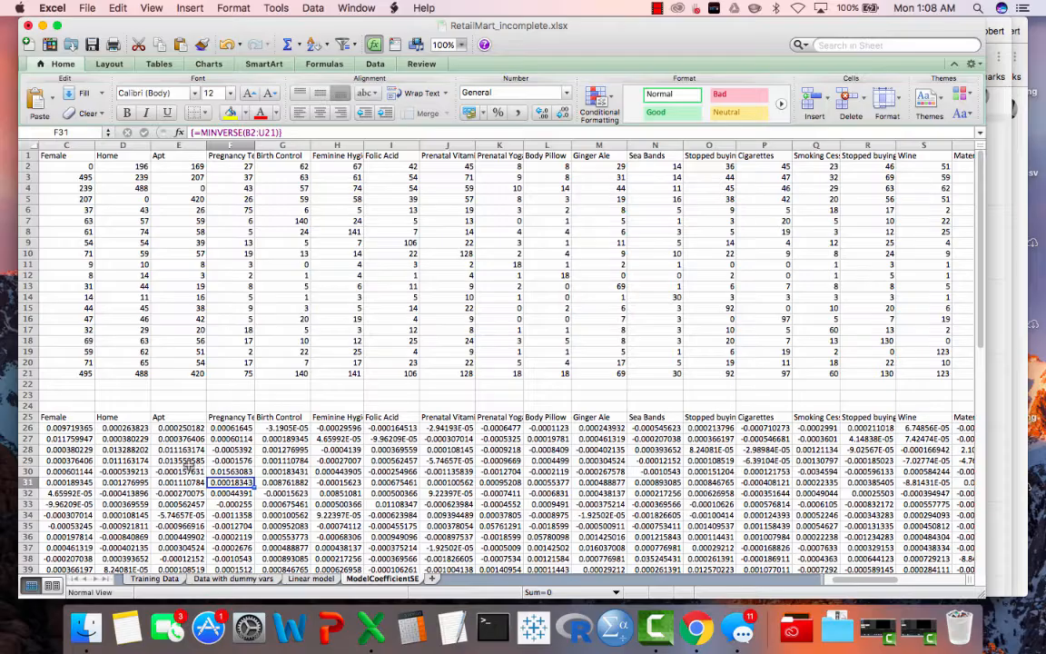
- Review the inverse matrix in B26:U45 below the SSCP matrix and enlarge the sheet display to 200%
{"action": "scroll", "coordinate": [194, 463], "scroll_direction": "left", "scroll_amount": 3}
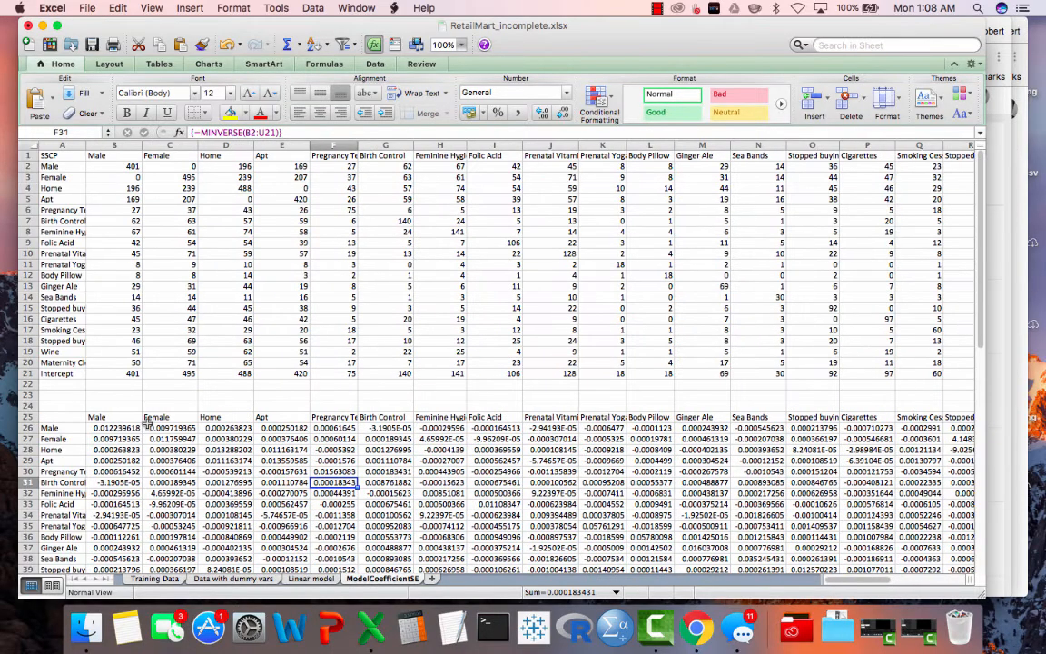
{"action": "scroll", "coordinate": [132, 368], "scroll_direction": "down", "scroll_amount": 5}
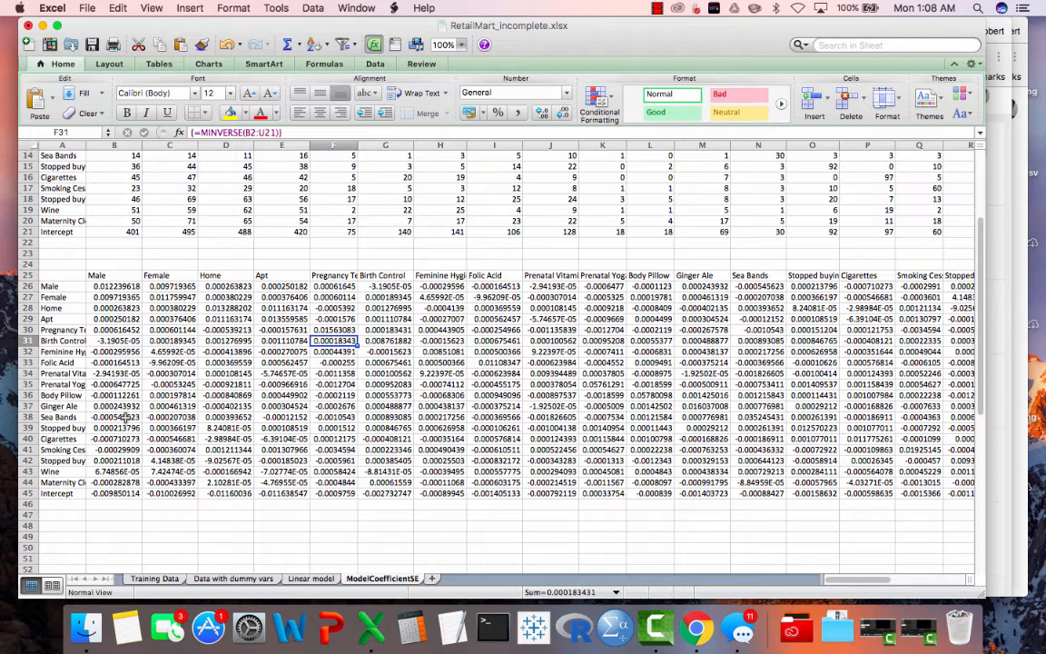
{"action": "scroll", "coordinate": [319, 377], "scroll_direction": "up", "scroll_amount": 5}
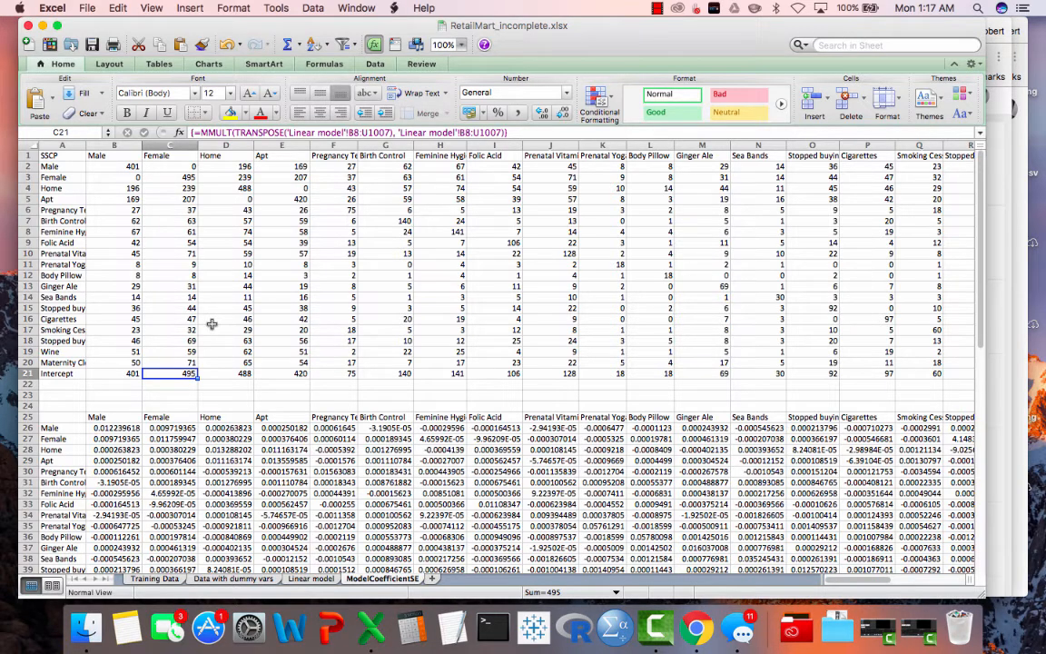
{"action": "scroll", "coordinate": [211, 324], "scroll_direction": "down", "scroll_amount": 1}
{"action": "scroll", "coordinate": [211, 325], "scroll_direction": "down", "scroll_amount": 3}
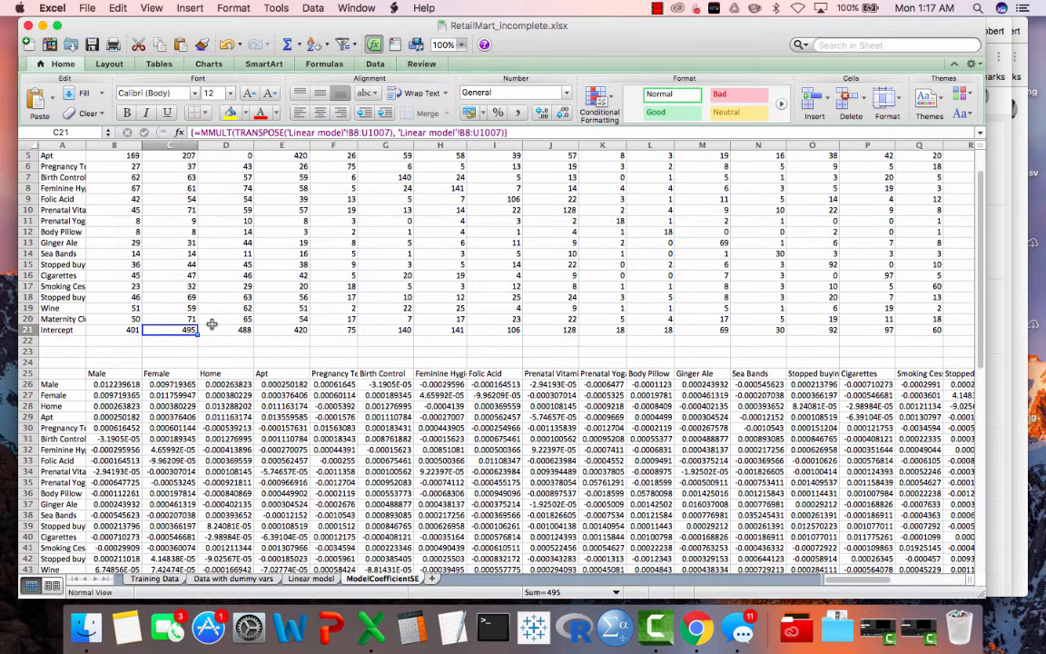
{"action": "scroll", "coordinate": [210, 324], "scroll_direction": "down", "scroll_amount": 1}
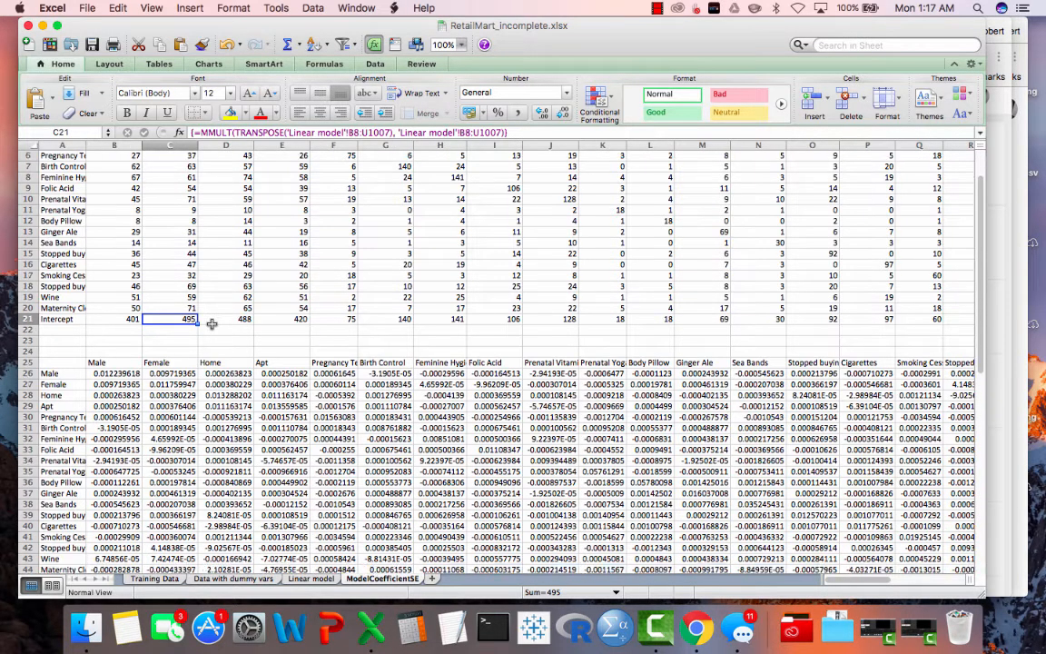
{"action": "left_click", "coordinate": [461, 45]}
{"action": "left_click", "coordinate": [460, 62]}
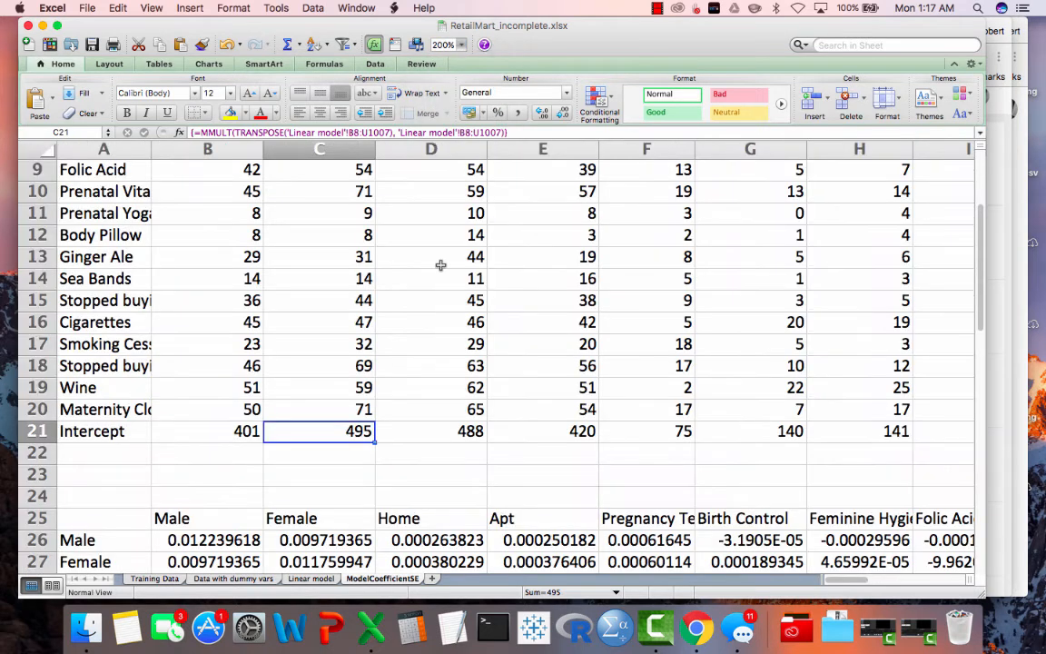
- Inspect the inverse matrix's diagonal cells for Male, Female, Home and Apt: B26, C27, D28 and E29
{"action": "scroll", "coordinate": [442, 266], "scroll_direction": "down", "scroll_amount": 5}
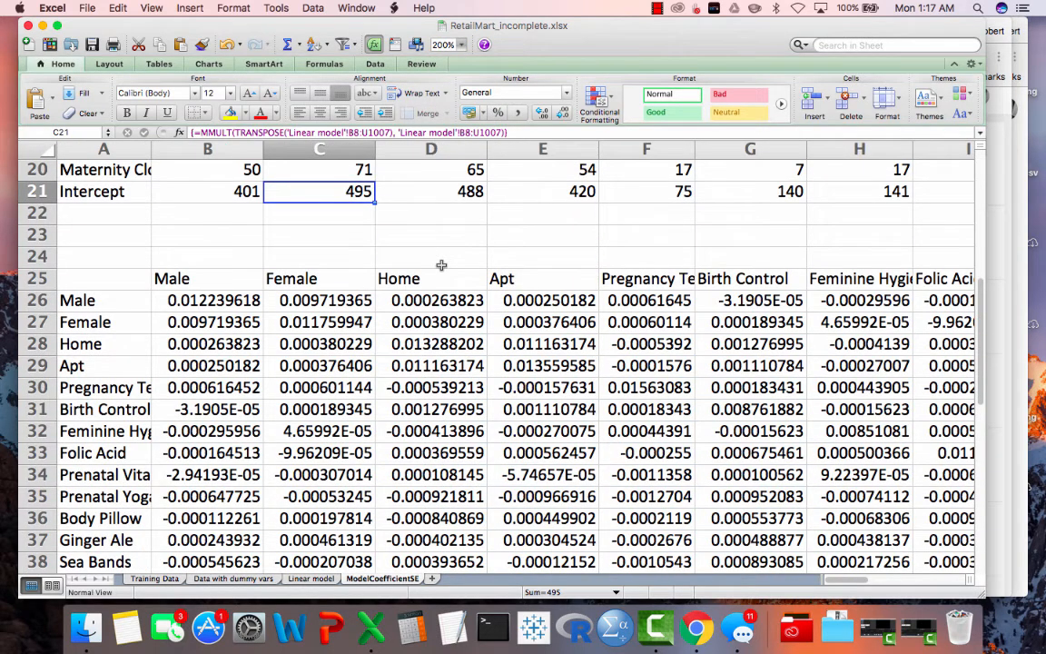
{"action": "scroll", "coordinate": [441, 265], "scroll_direction": "down", "scroll_amount": 1}
{"action": "left_click", "coordinate": [204, 277]}
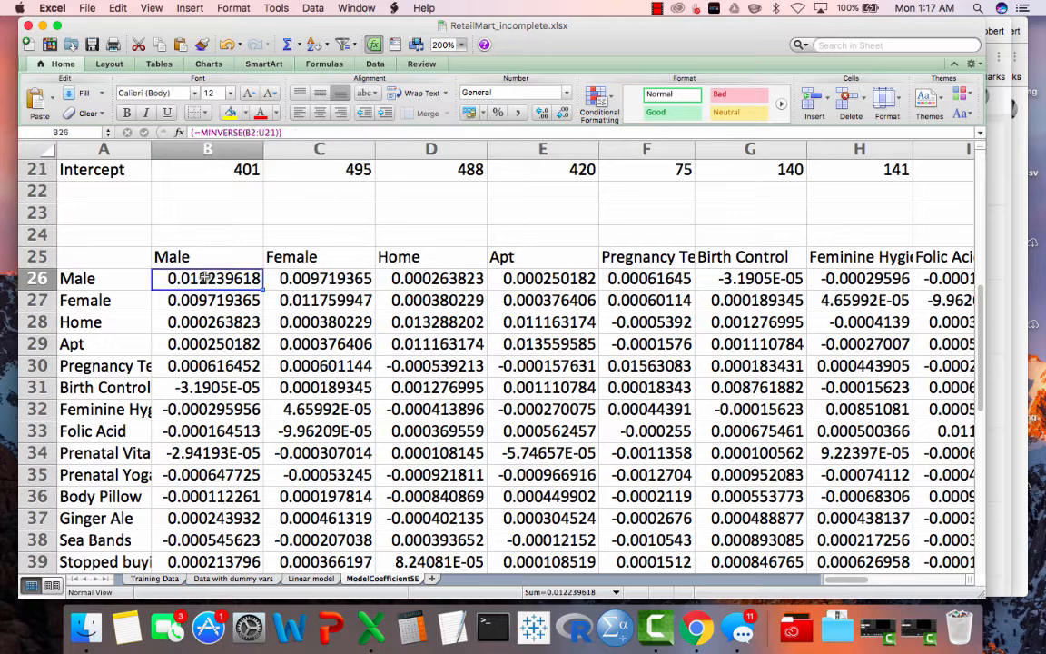
{"action": "left_click", "coordinate": [303, 302]}
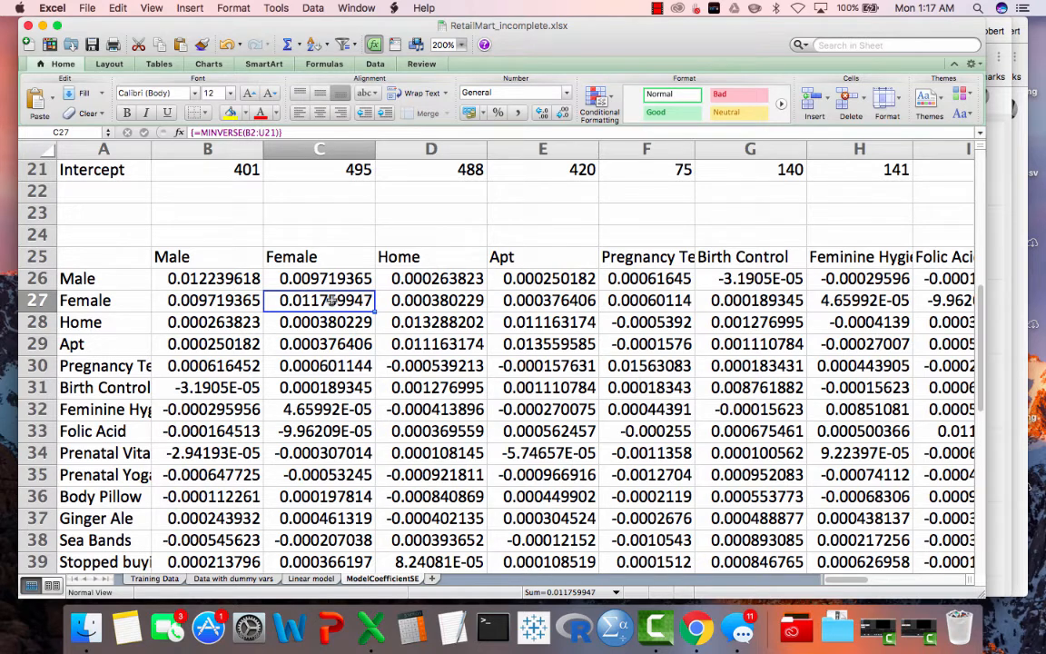
{"action": "left_click", "coordinate": [213, 282]}
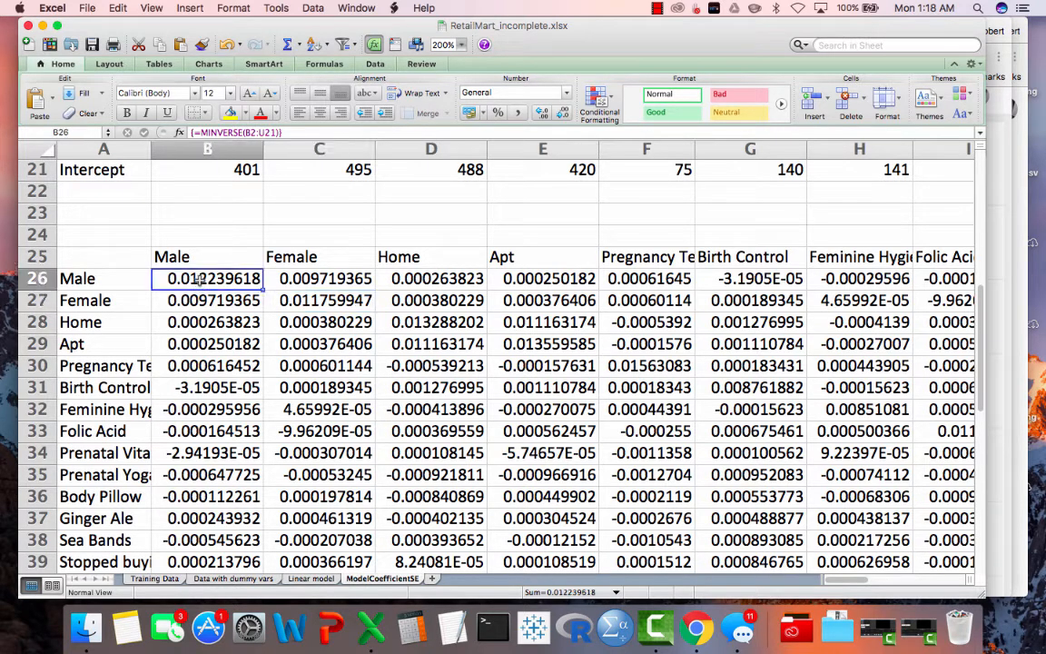
{"action": "left_click", "coordinate": [293, 302]}
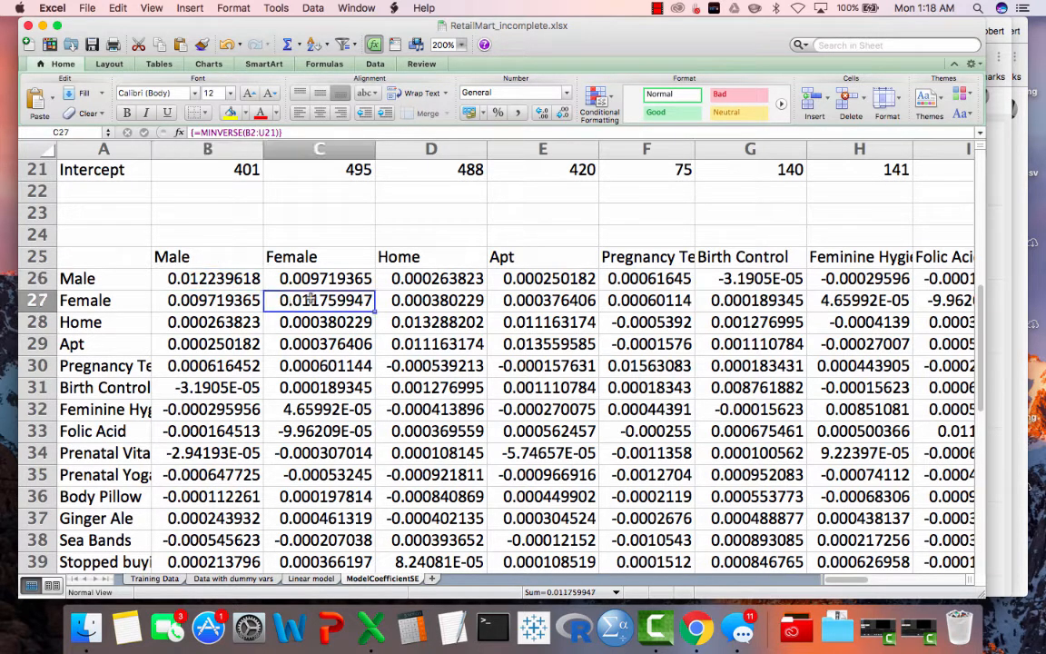
{"action": "left_click", "coordinate": [416, 320]}
{"action": "left_click", "coordinate": [526, 347]}
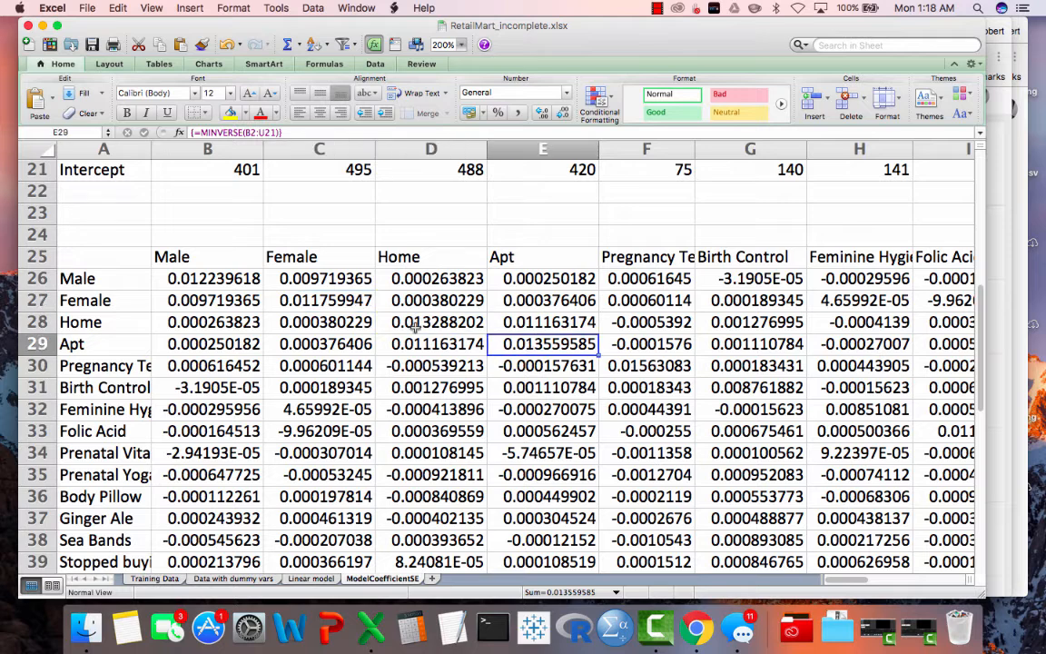
- Check the Prediction SE in X5 on the Linear model sheet and return to the ModelCoefficientSE sheet
{"action": "scroll", "coordinate": [414, 325], "scroll_direction": "down", "scroll_amount": 6}
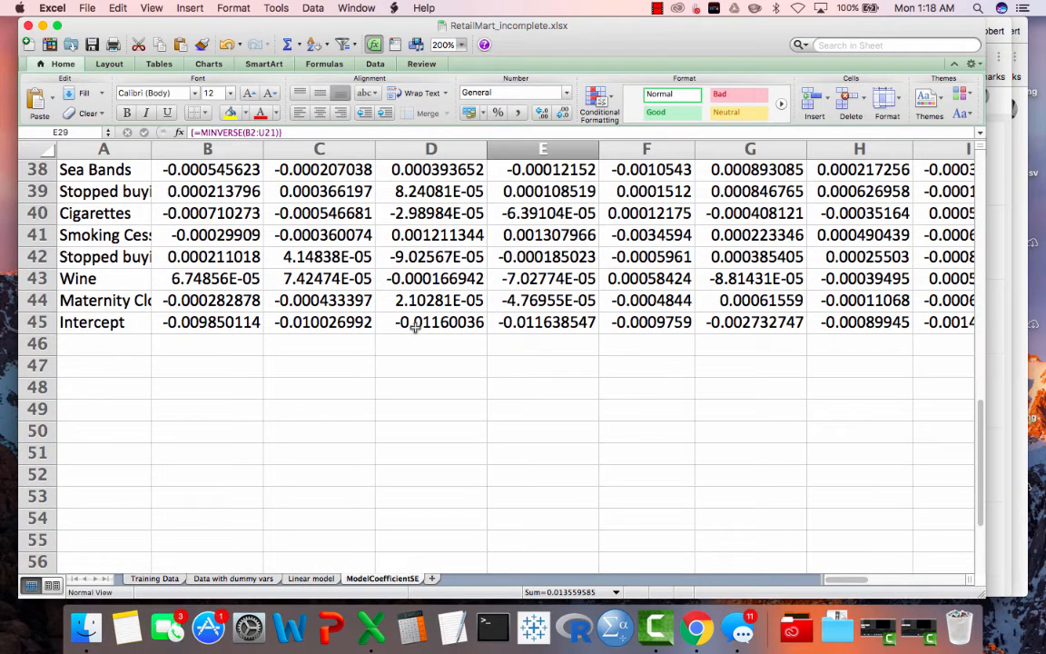
{"action": "left_click", "coordinate": [110, 389]}
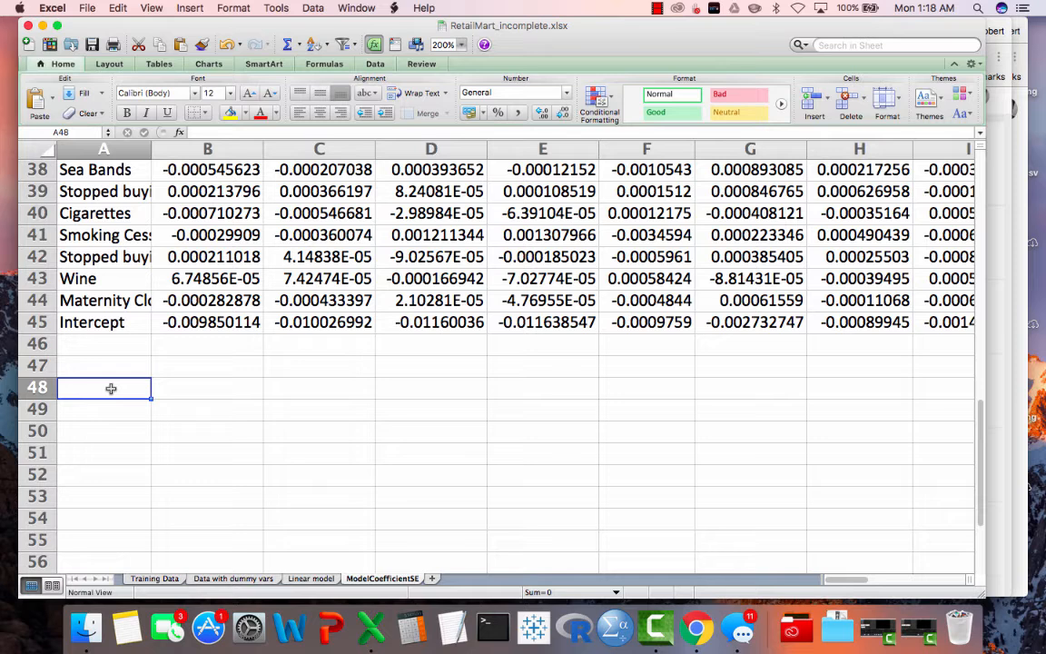
{"action": "left_click", "coordinate": [307, 579]}
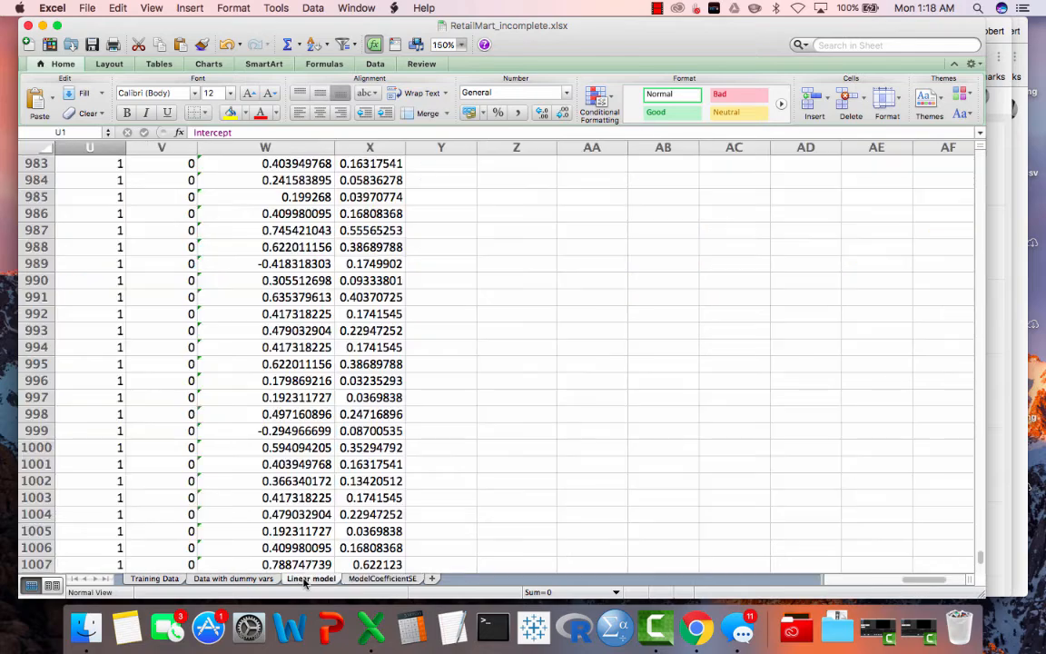
{"action": "scroll", "coordinate": [348, 403], "scroll_direction": "up", "scroll_amount": 20}
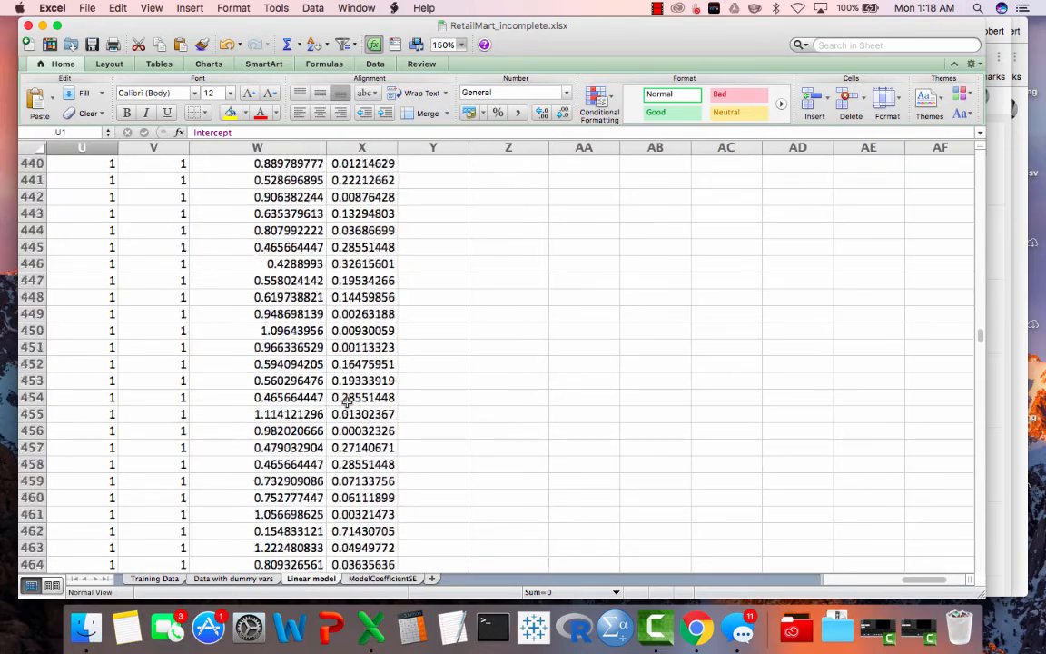
{"action": "scroll", "coordinate": [348, 402], "scroll_direction": "up", "scroll_amount": 20}
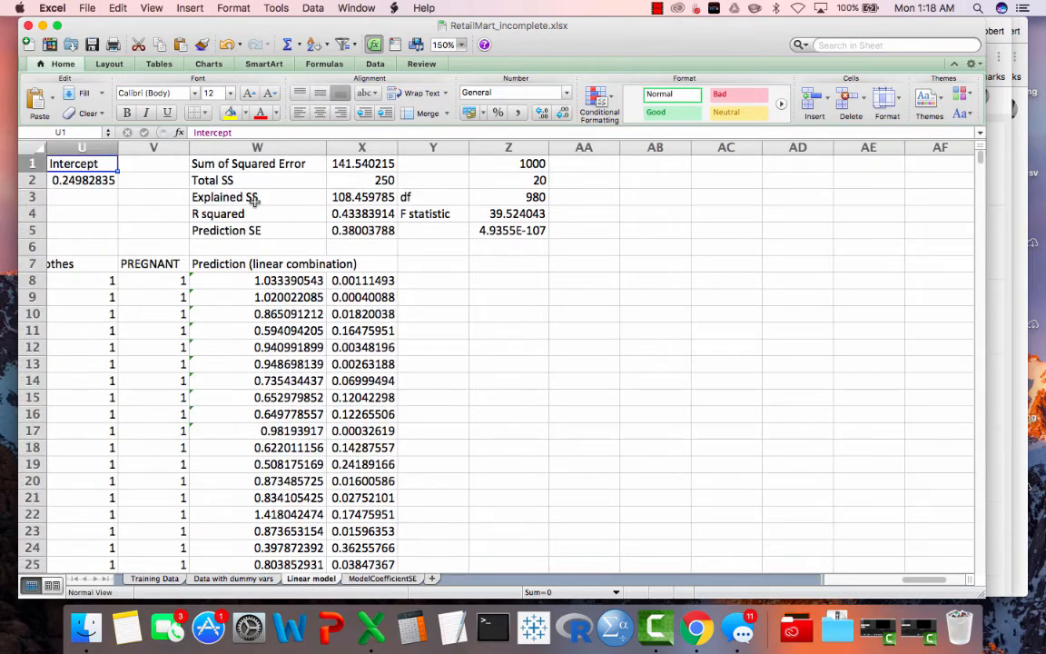
{"action": "scroll", "coordinate": [254, 200], "scroll_direction": "left", "scroll_amount": 1}
{"action": "left_click", "coordinate": [423, 230]}
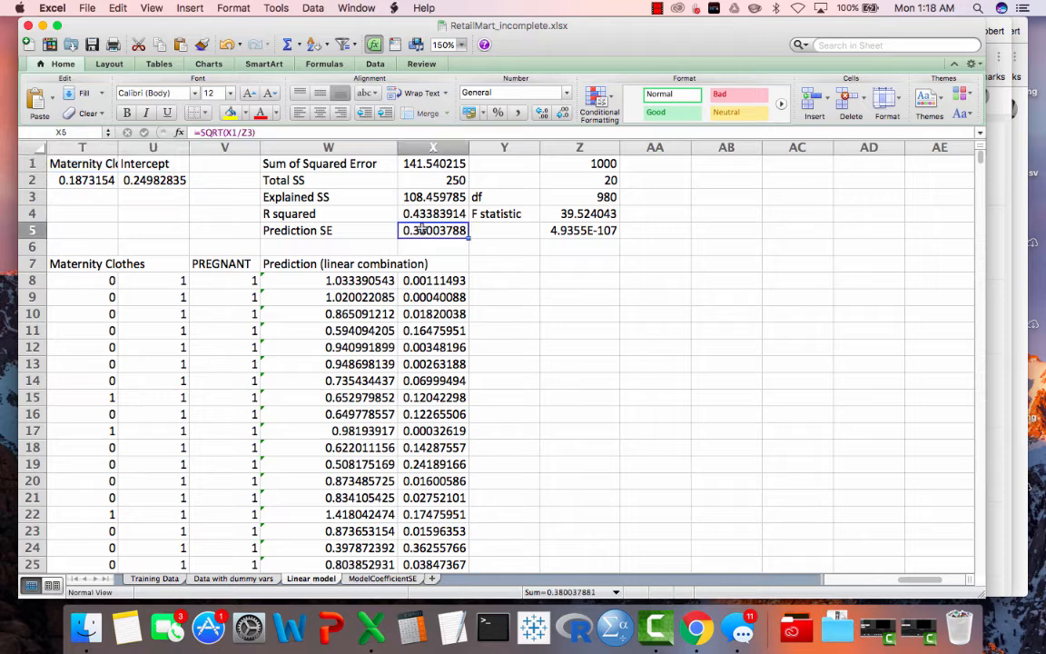
{"action": "left_click", "coordinate": [381, 579]}
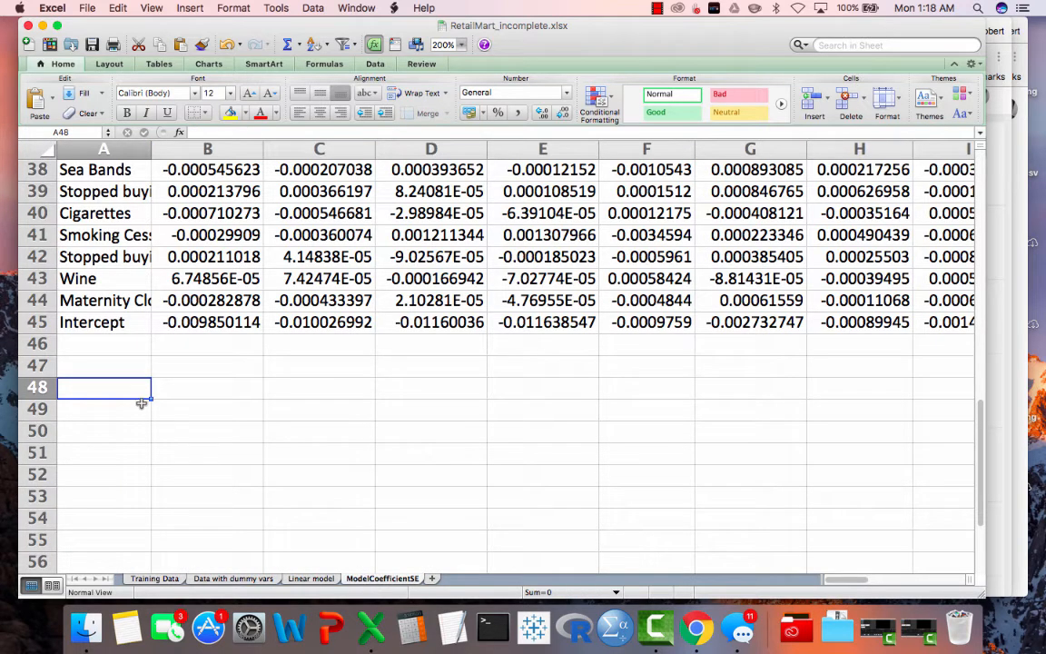
- Begin an INDEX formula in B48 with the inverse matrix's Male column, B26:B45, as its array
{"action": "left_click", "coordinate": [196, 390]}
{"action": "scroll", "coordinate": [216, 406], "scroll_direction": "up", "scroll_amount": 3}
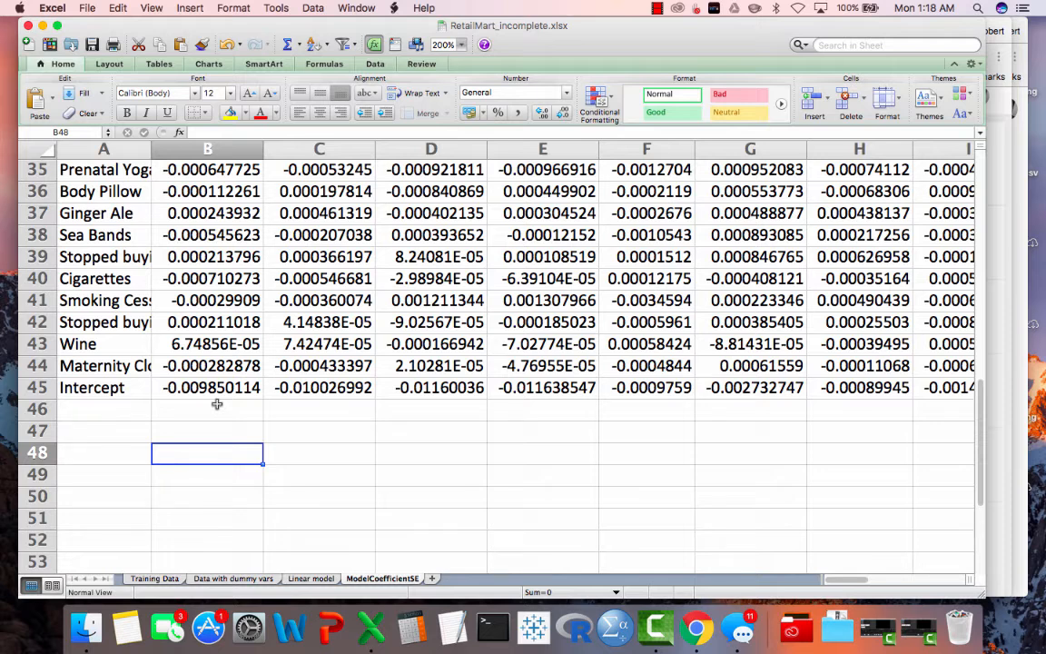
{"action": "type", "text": "=ind"}
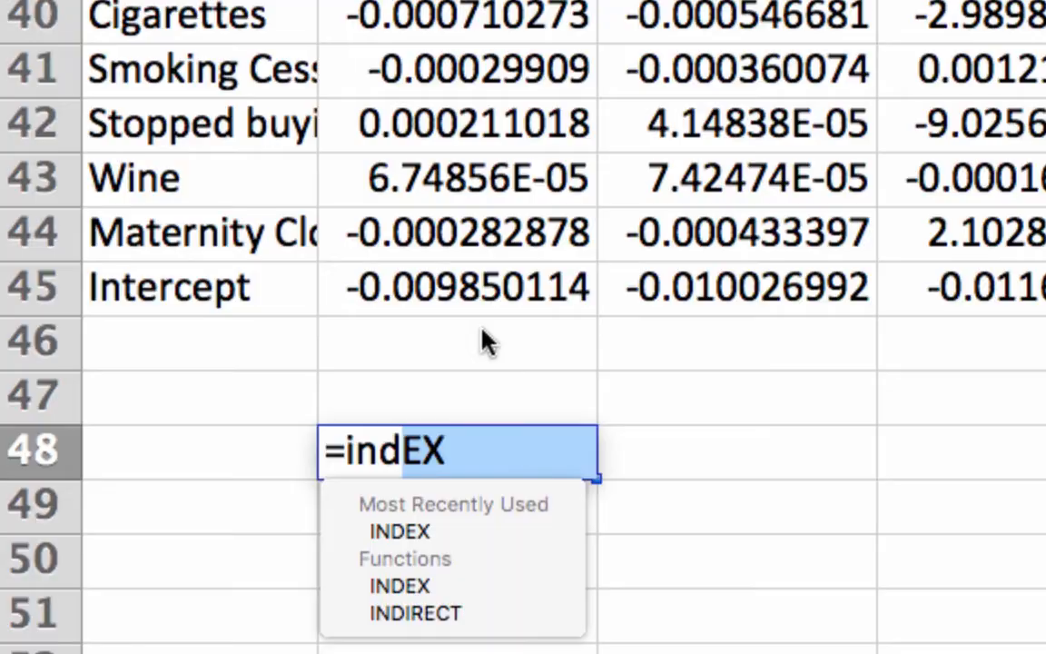
{"action": "type", "text": "ex"}
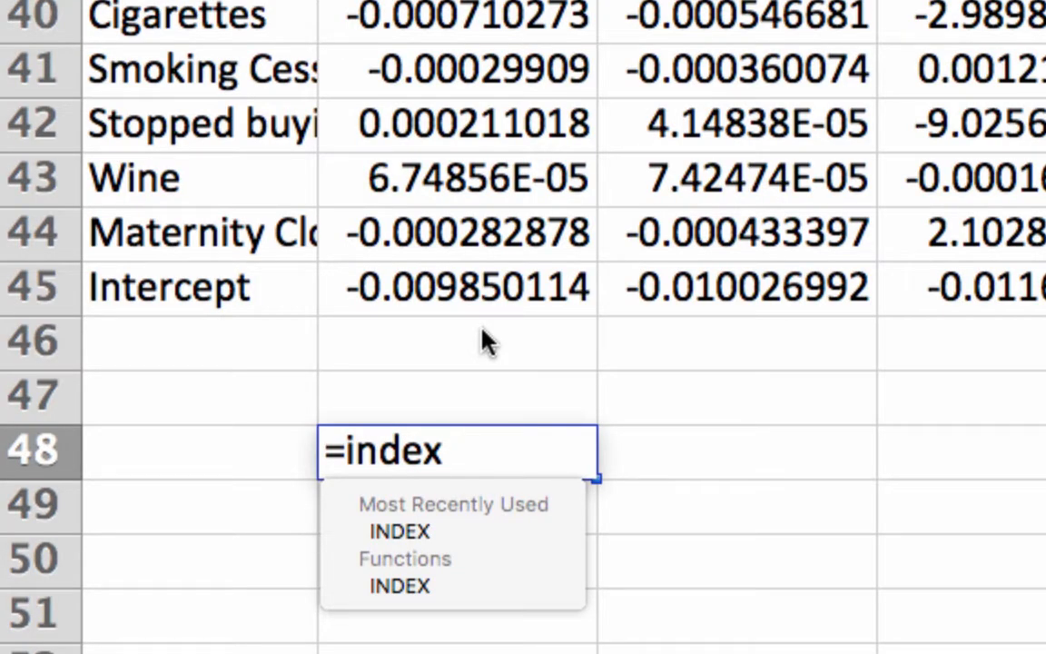
{"action": "left_click", "coordinate": [482, 288]}
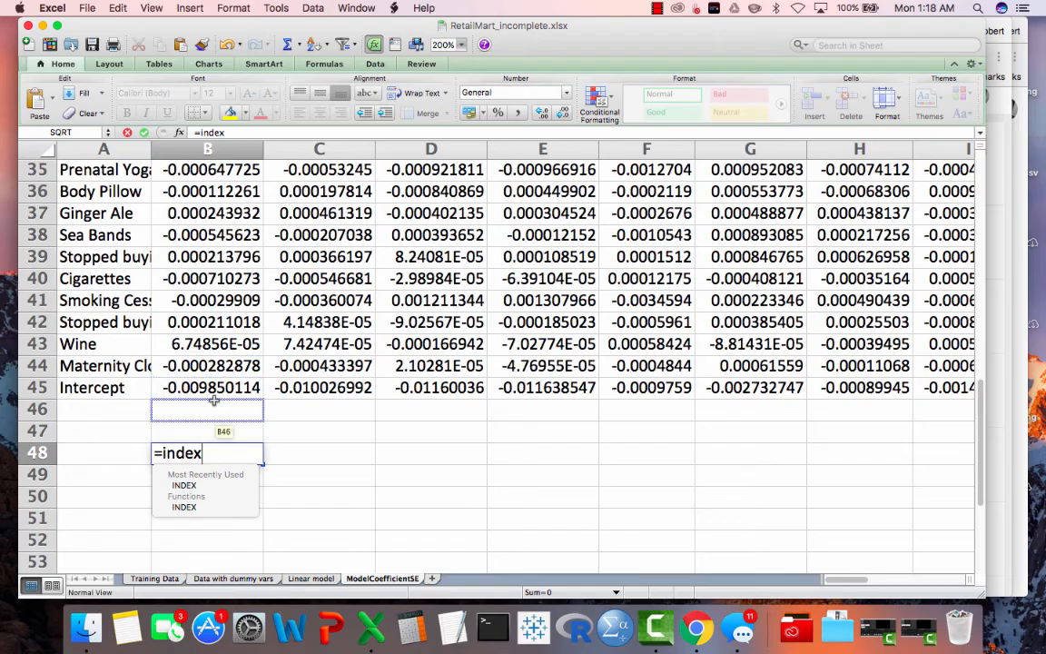
{"action": "scroll", "coordinate": [480, 336], "scroll_direction": "up", "scroll_amount": 6}
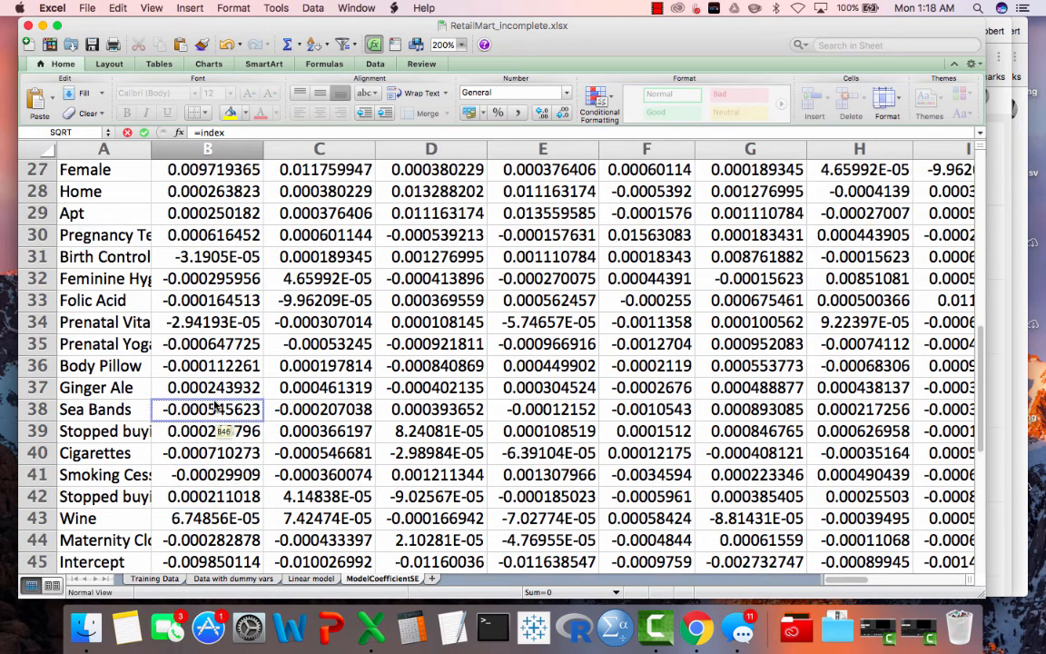
{"action": "scroll", "coordinate": [216, 409], "scroll_direction": "up", "scroll_amount": 6}
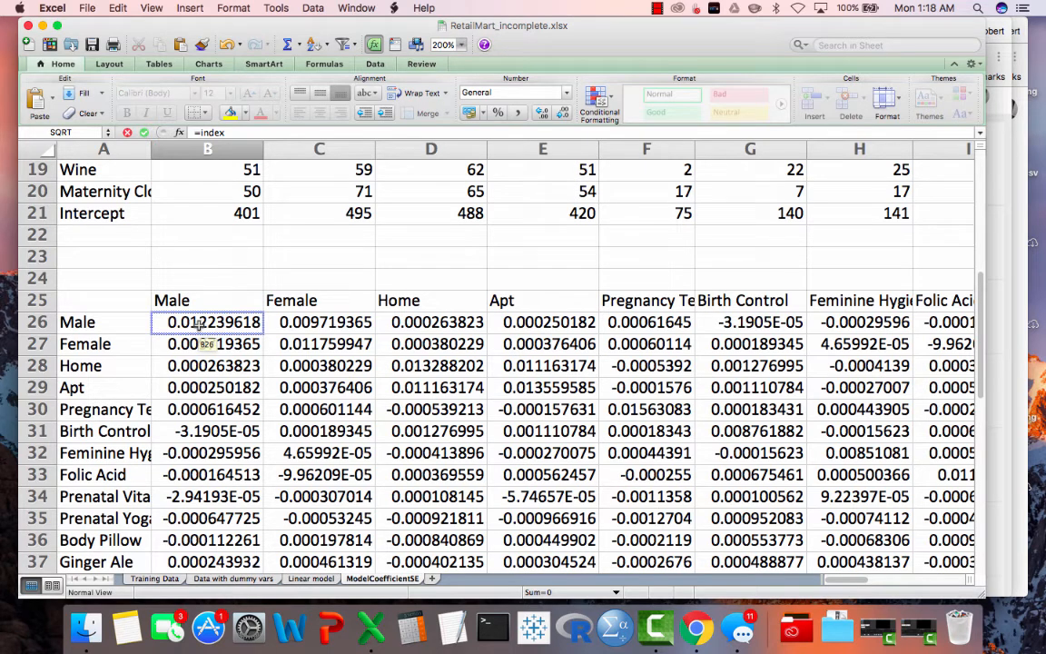
{"action": "left_click_drag", "start_coordinate": [199, 324], "coordinate": [219, 538]}
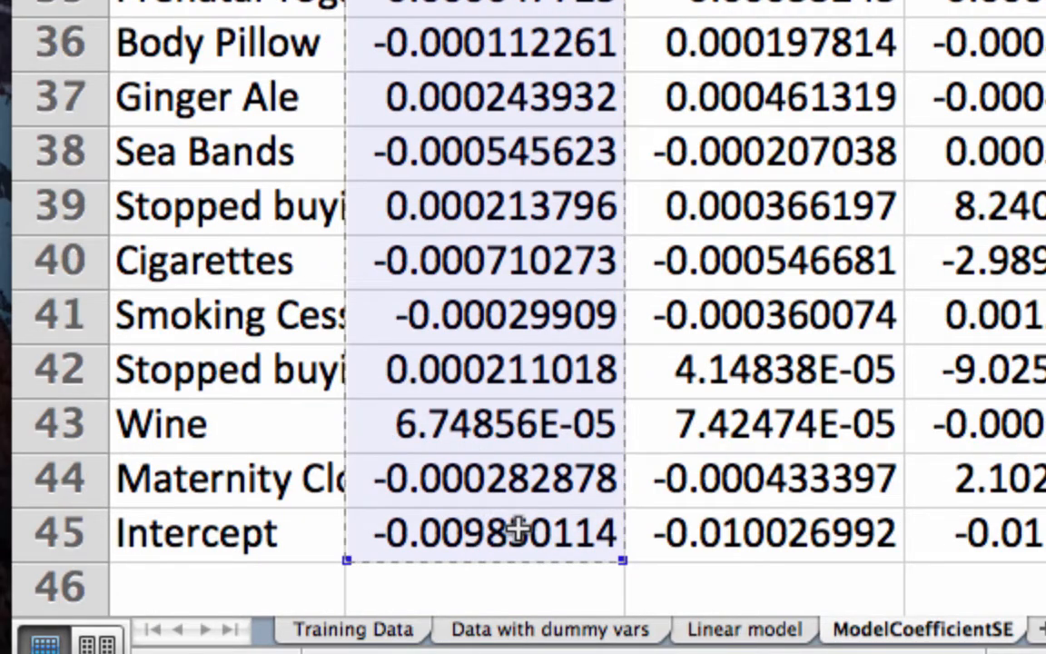
{"action": "scroll", "coordinate": [522, 527], "scroll_direction": "down", "scroll_amount": 3}
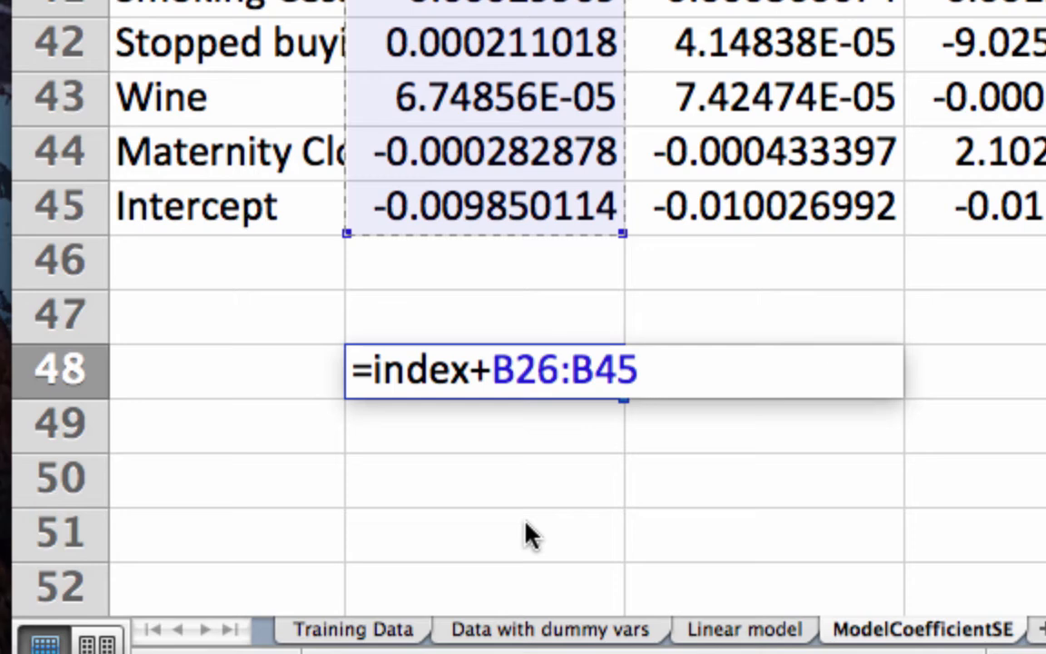
{"action": "left_click", "coordinate": [491, 370]}
{"action": "key", "text": "BackSpace"}
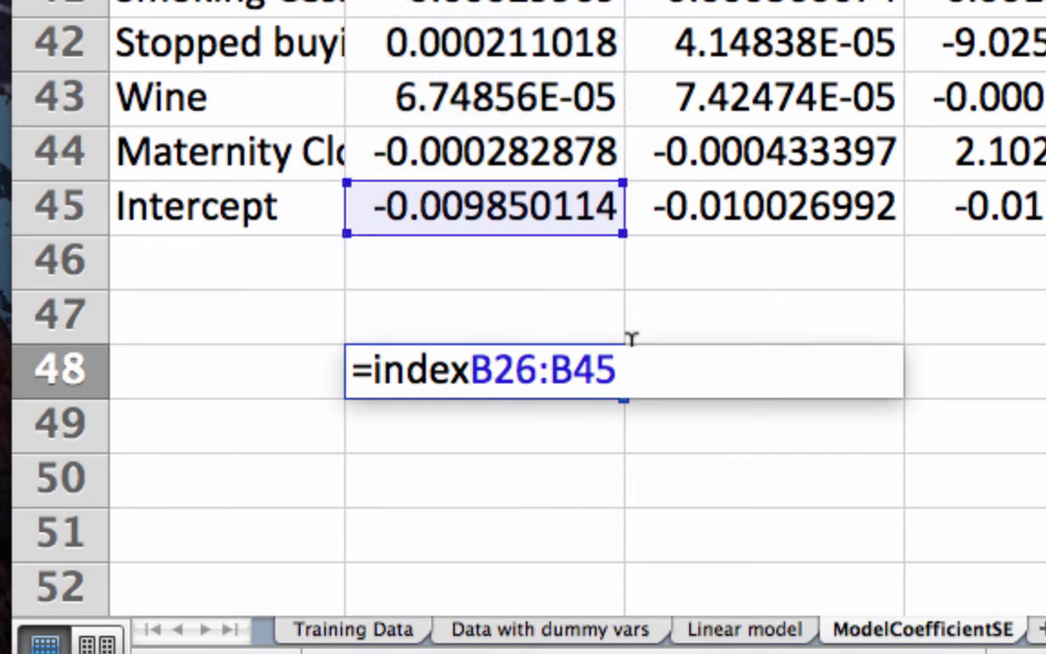
{"action": "type", "text": "("}
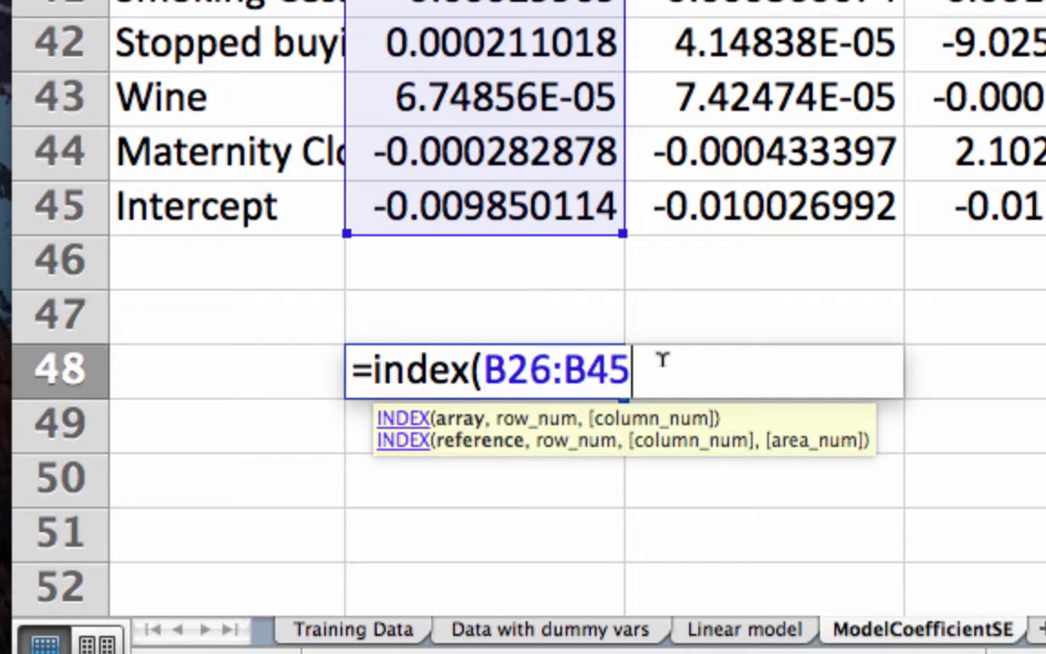
- Complete the B48 formula with B47 as the row number: =INDEX(B26:B45, B47)
{"action": "type", "text": ","}
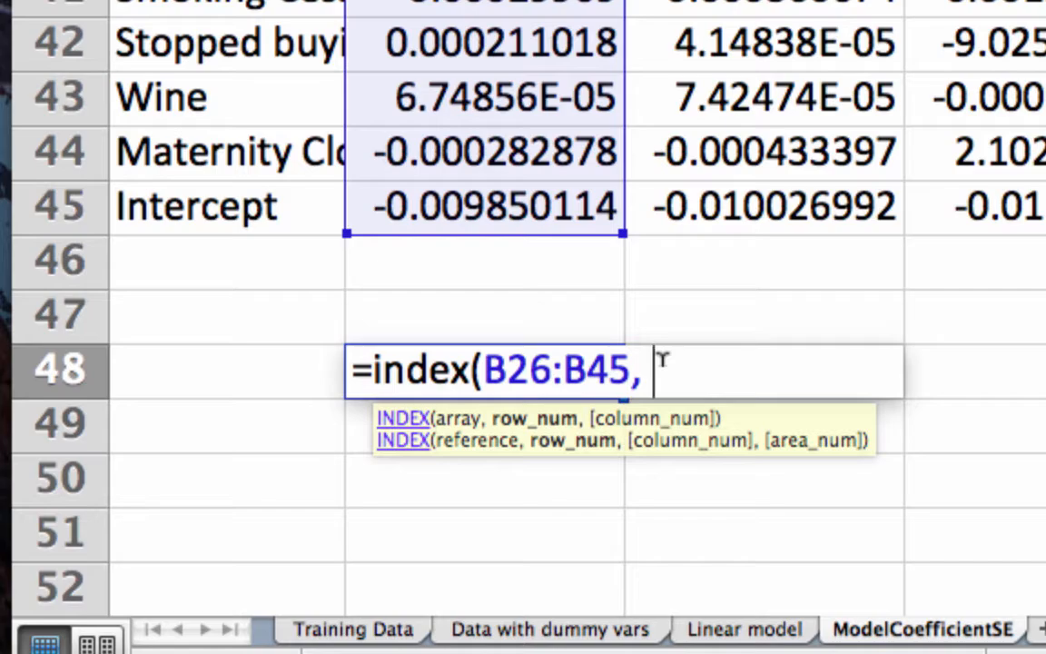
{"action": "scroll", "coordinate": [463, 144], "scroll_direction": "up", "scroll_amount": 5}
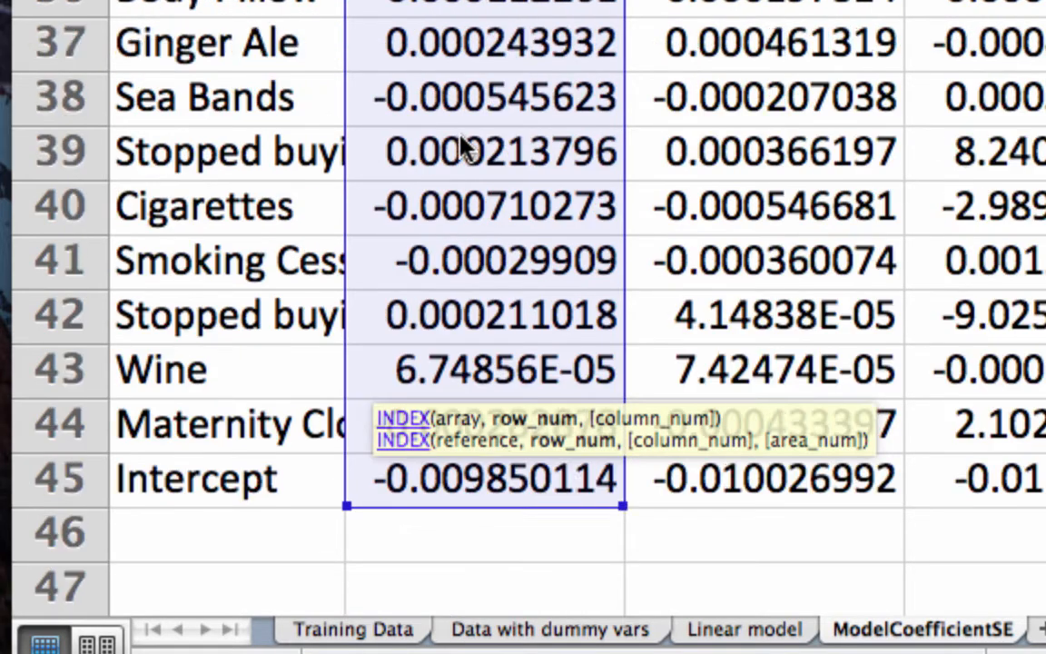
{"action": "scroll", "coordinate": [463, 147], "scroll_direction": "down", "scroll_amount": 4}
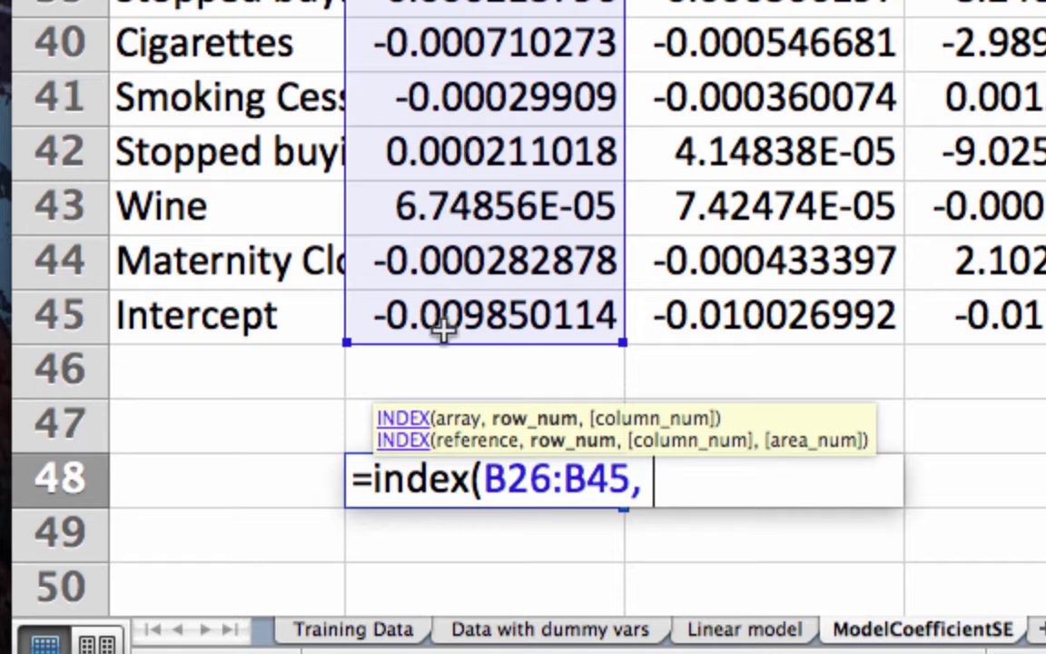
{"action": "left_click", "coordinate": [361, 422]}
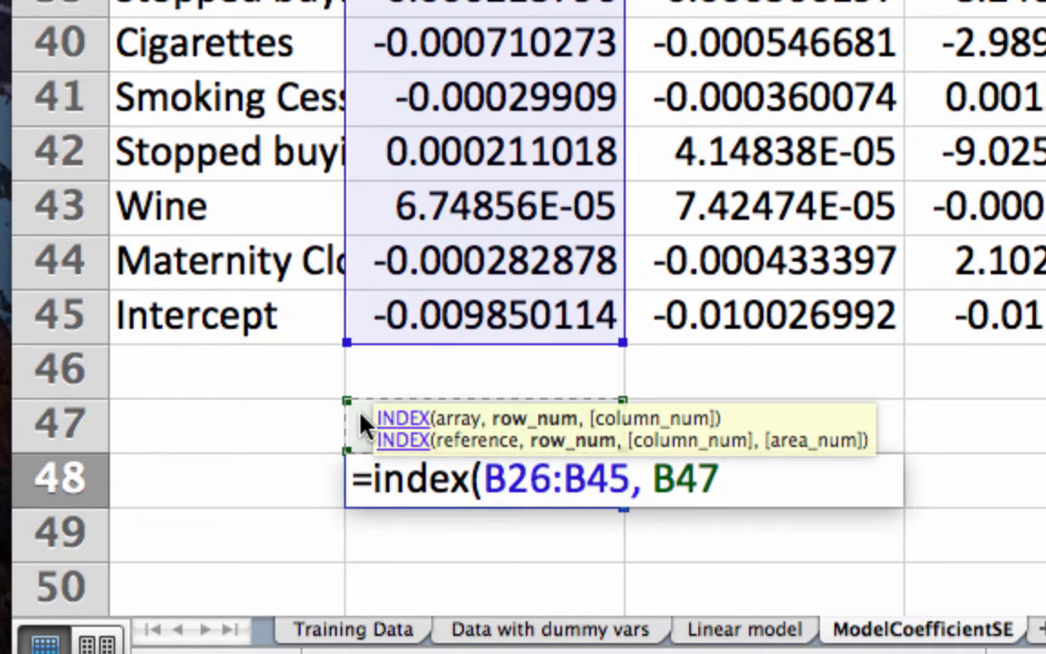
{"action": "type", "text": ")"}
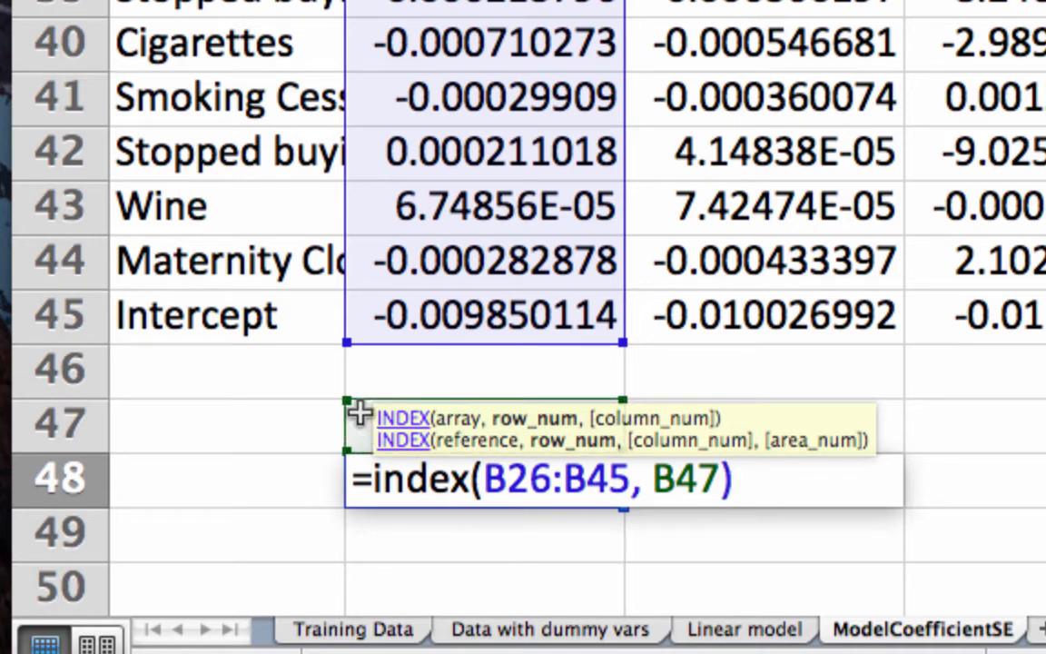
{"action": "key", "text": "Return"}
- Enter the row number 1 in B47 and re-enter the INDEX formula in B48 to recalculate it
{"action": "key", "text": "Up"}
{"action": "key", "text": "Up"}
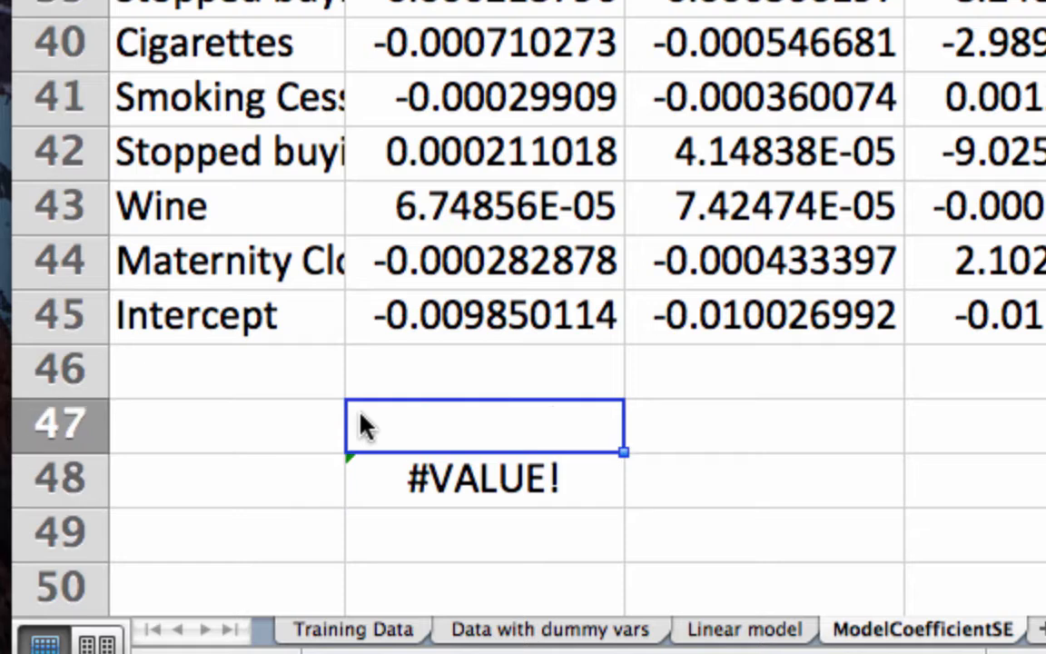
{"action": "key", "text": "Tab"}
{"action": "key", "text": "Return"}
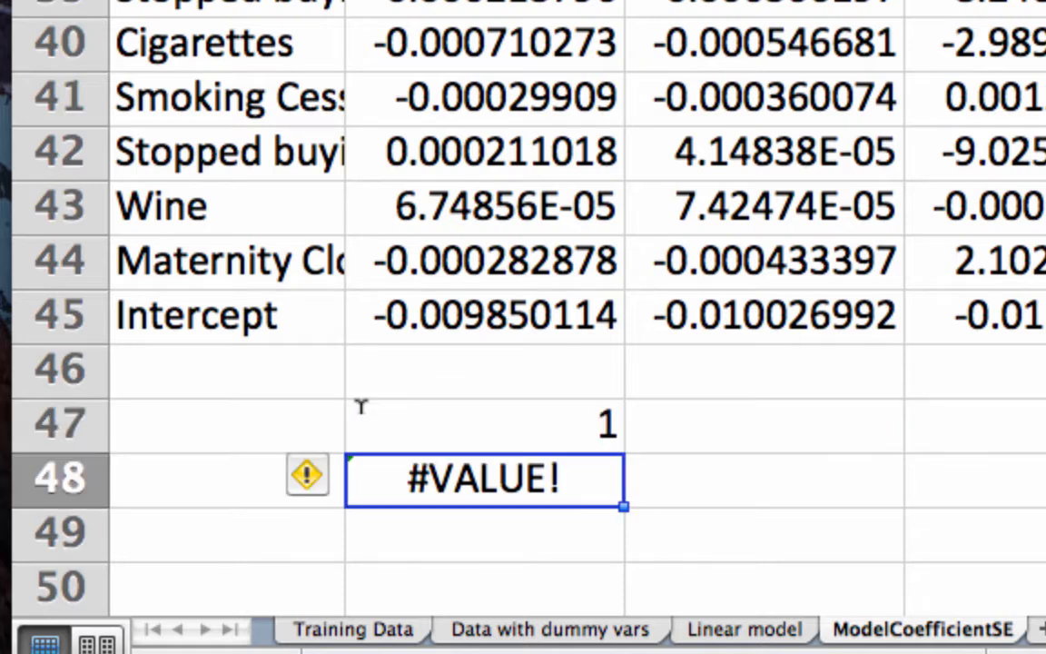
{"action": "key", "text": "ctrl+u"}
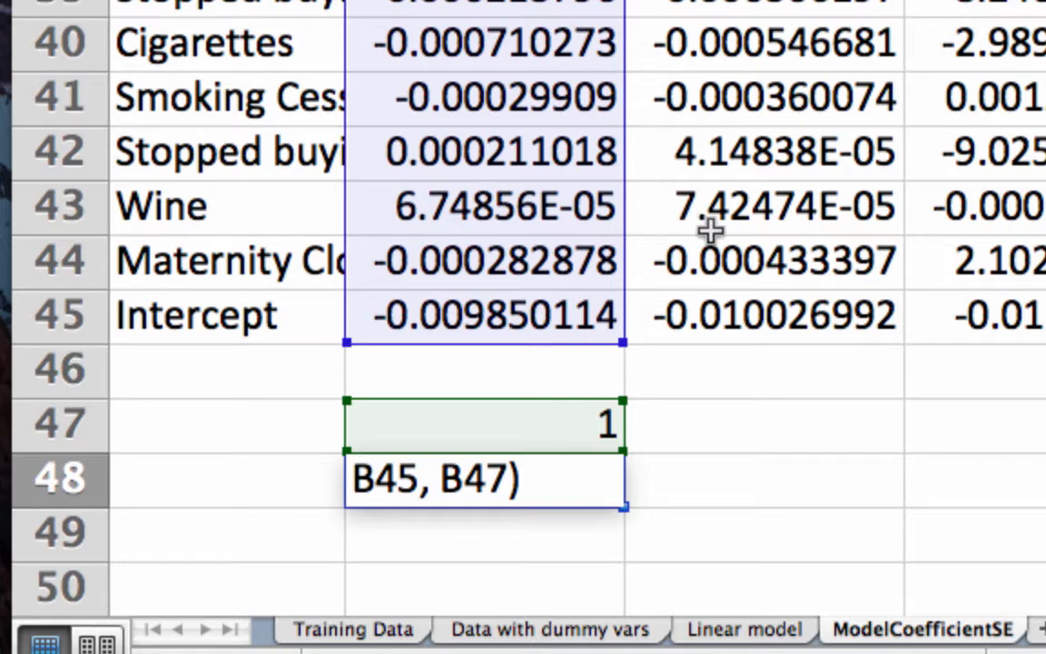
{"action": "scroll", "coordinate": [731, 265], "scroll_direction": "up", "scroll_amount": 5}
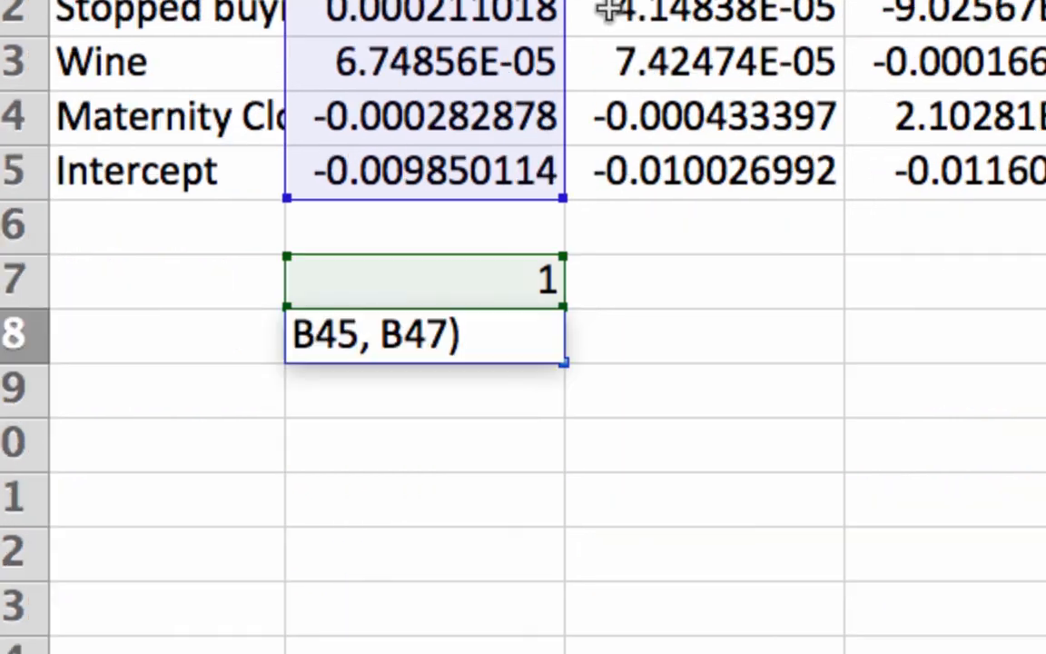
{"action": "key", "text": "Return"}
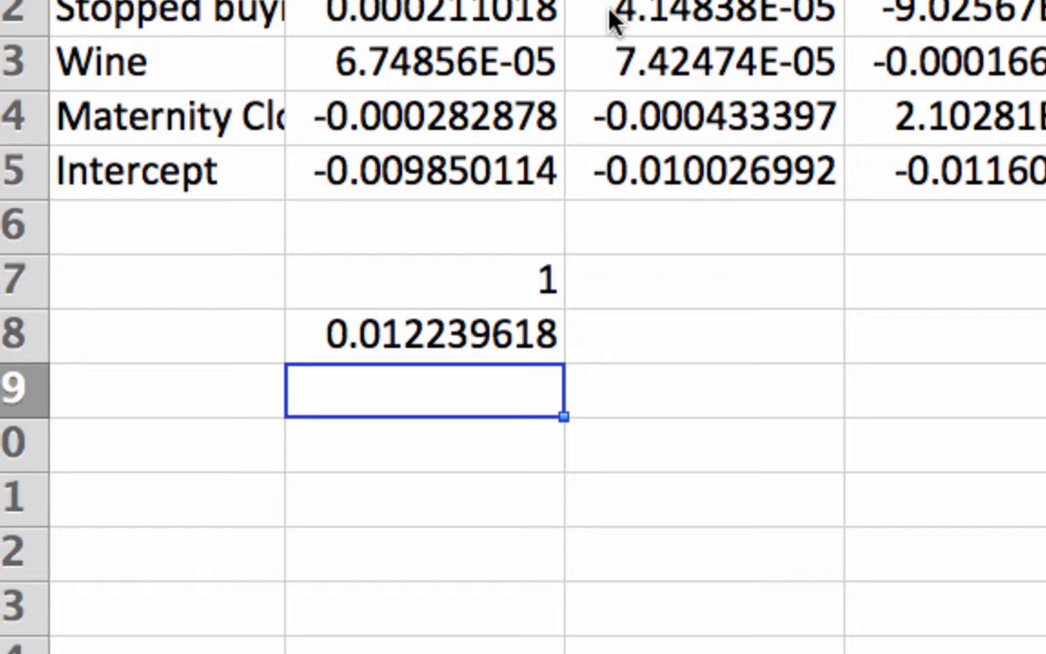
{"action": "key", "text": "Up"}
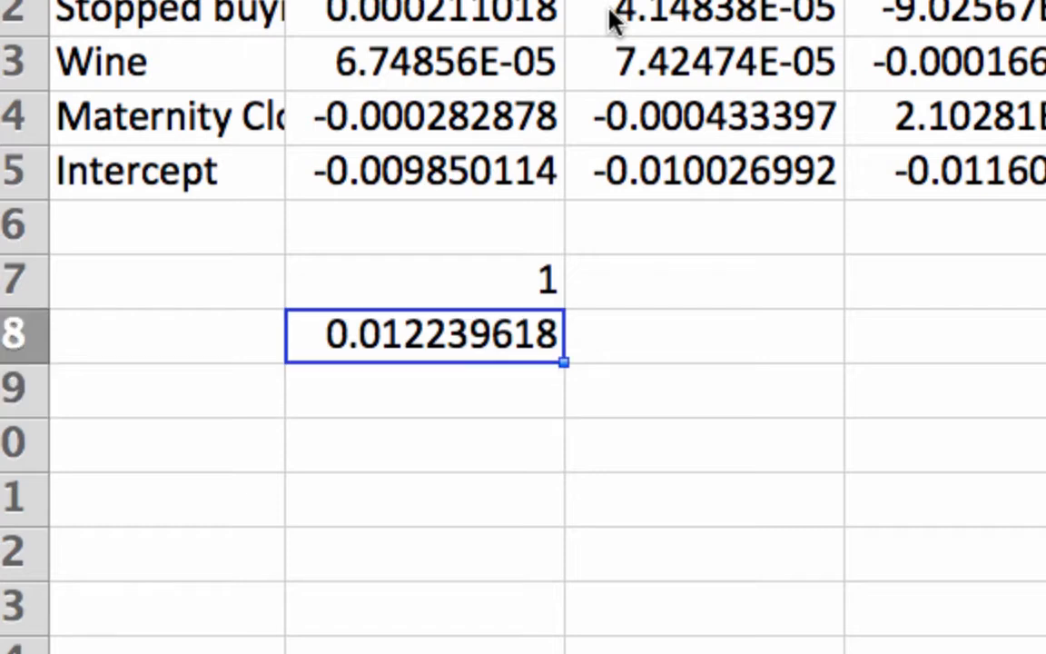
- Number the matrix columns 1 to 20 across B47:U47, extending the series from 1 in B47 and 2 in C47
{"action": "left_click", "coordinate": [542, 289]}
{"action": "left_click_drag", "start_coordinate": [561, 303], "coordinate": [918, 304]}
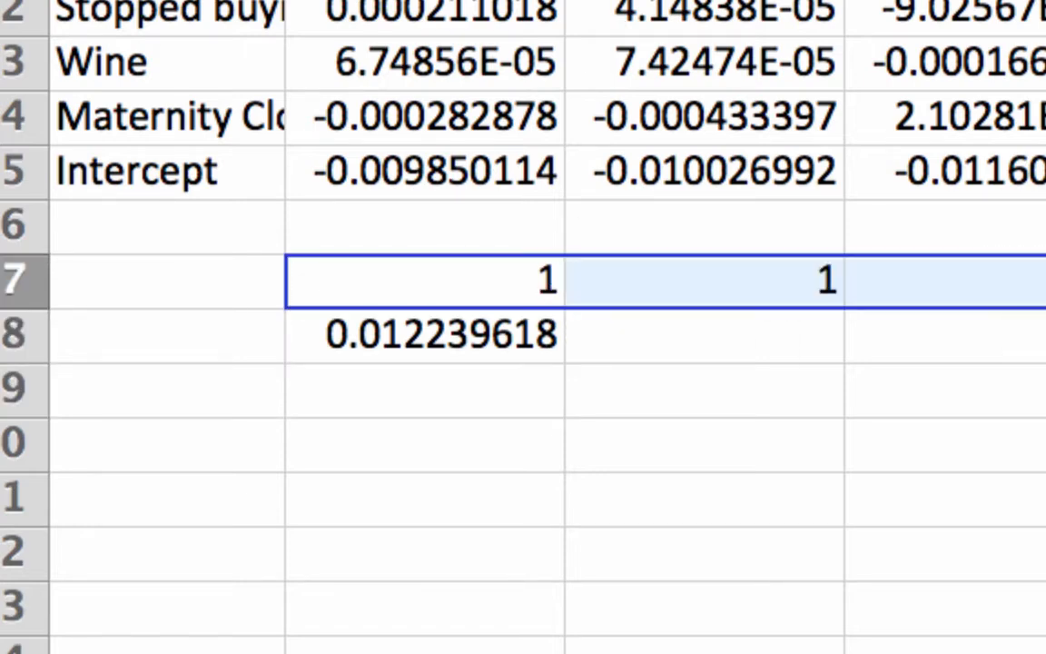
{"action": "left_click", "coordinate": [794, 289]}
{"action": "type", "text": "2"}
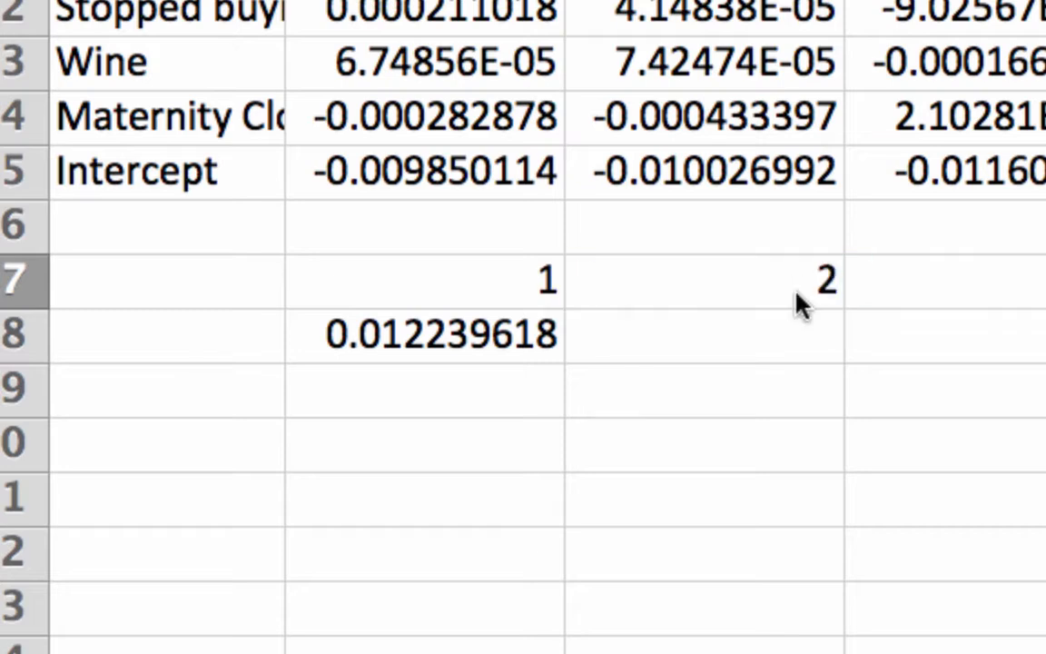
{"action": "left_click_drag", "start_coordinate": [525, 284], "coordinate": [1016, 297]}
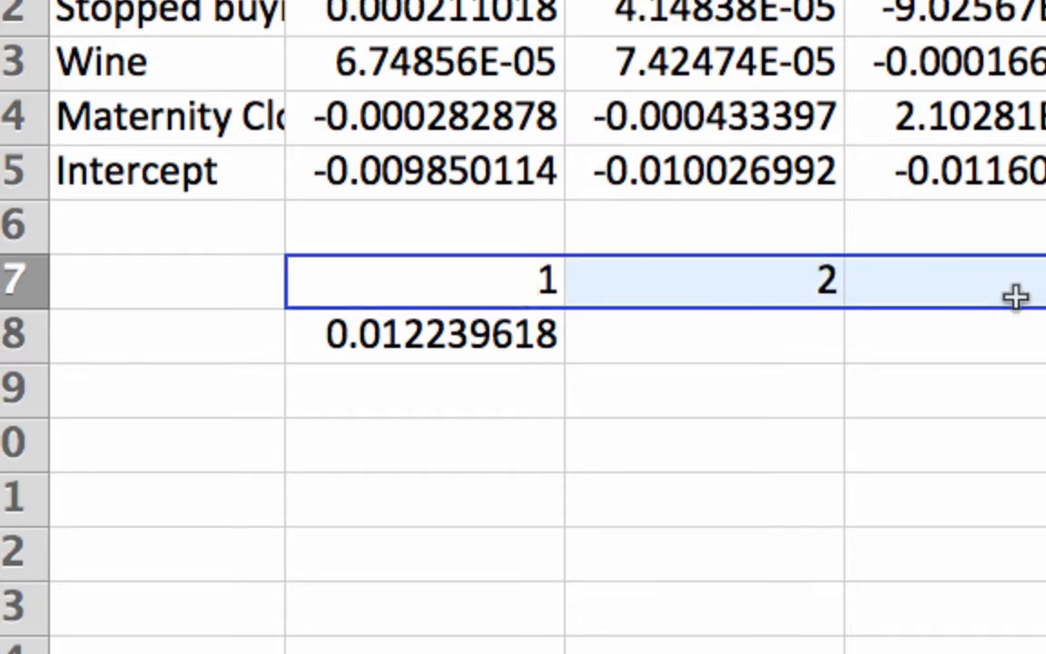
{"action": "key", "text": "super+c"}
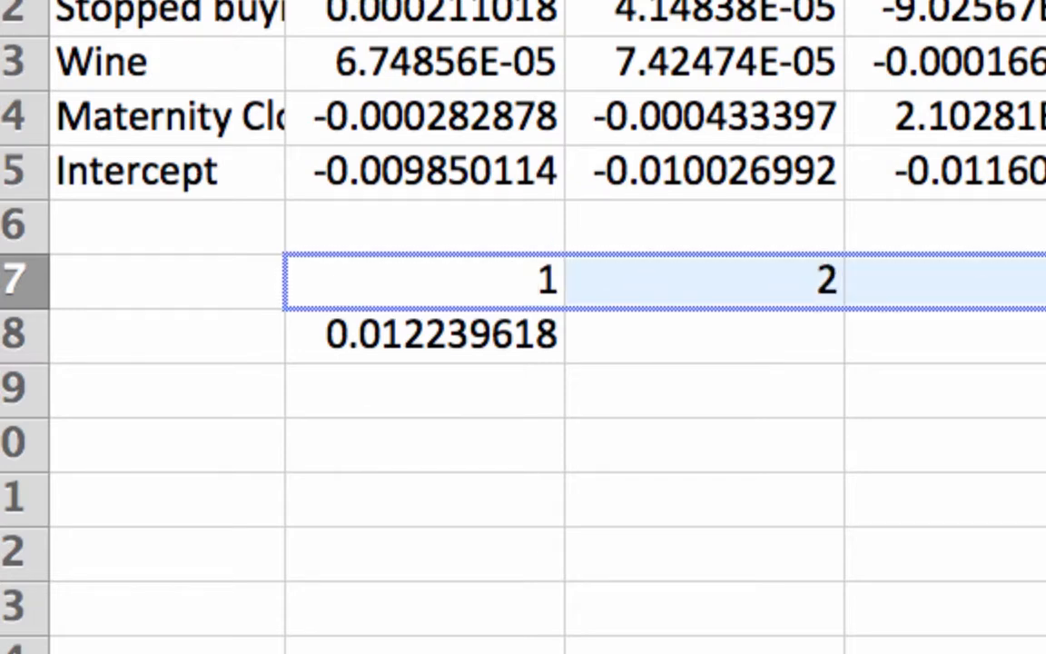
{"action": "scroll", "coordinate": [545, 327], "scroll_direction": "right", "scroll_amount": 15}
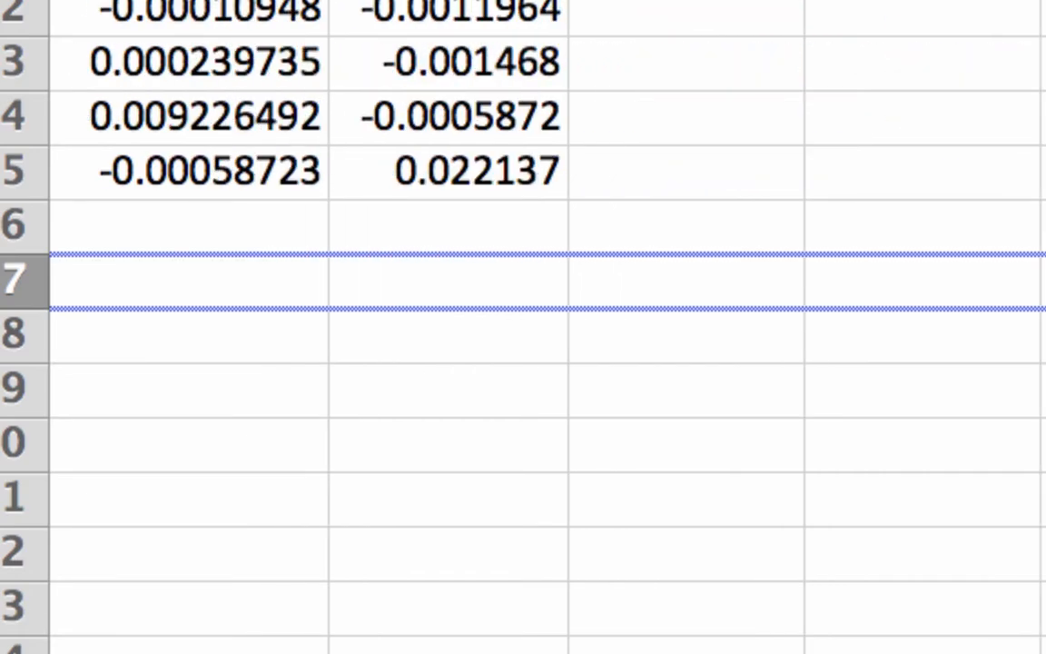
{"action": "left_click_drag", "start_coordinate": [1043, 278], "coordinate": [593, 278]}
{"action": "scroll", "coordinate": [813, 414], "scroll_direction": "left", "scroll_amount": 5}
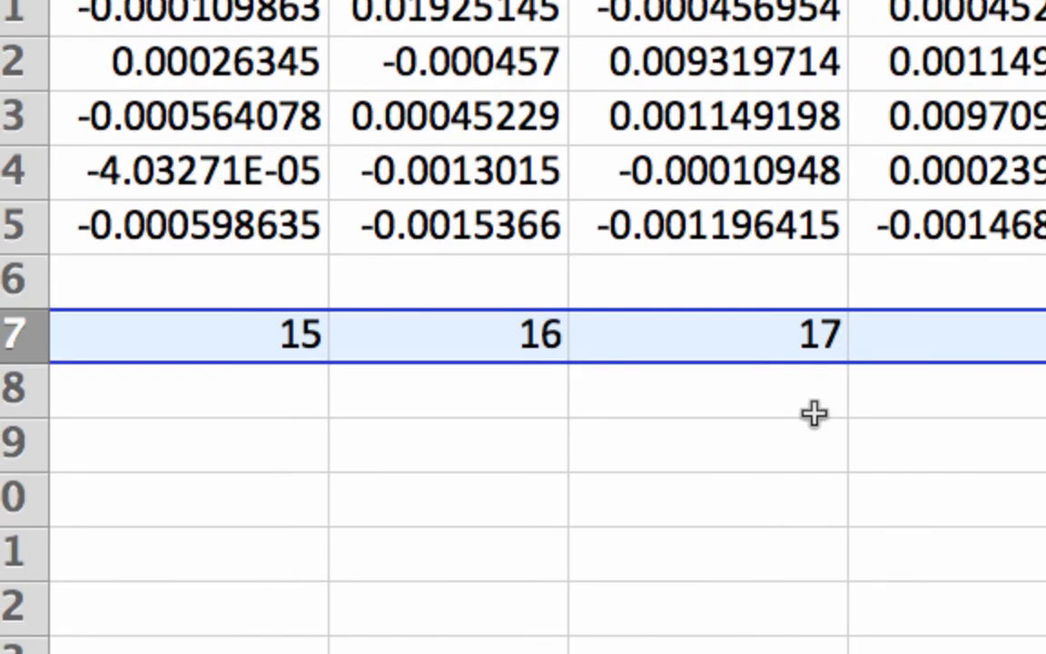
{"action": "left_click", "coordinate": [1042, 336]}
- Fill the INDEX formula from B48 across to U48 and check the copied formulas in U48, T48 and S48
{"action": "scroll", "coordinate": [545, 327], "scroll_direction": "left", "scroll_amount": 10}
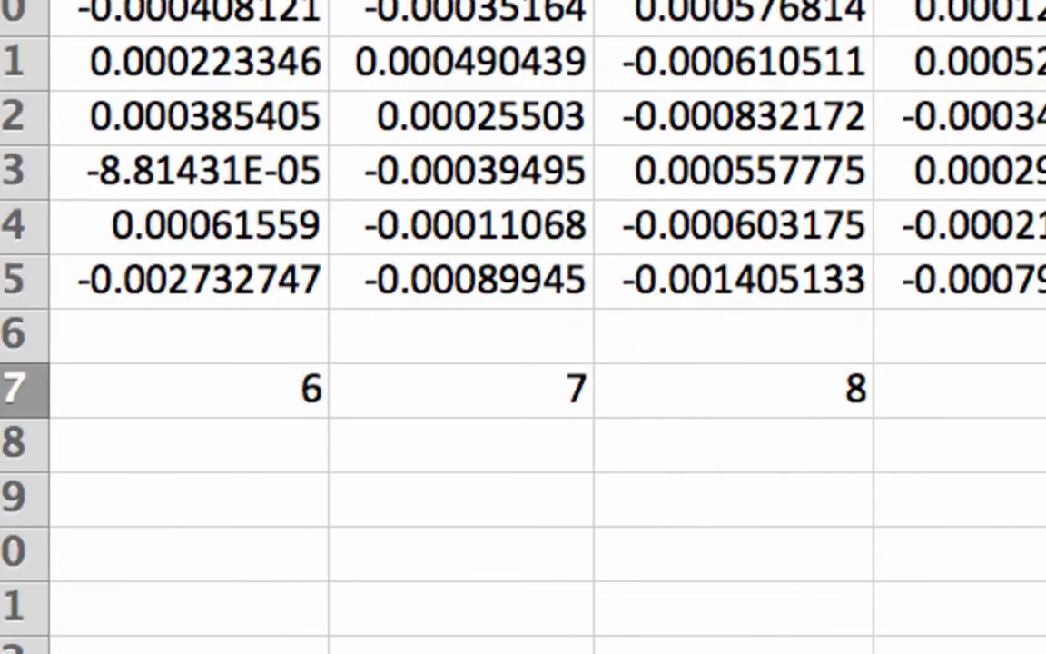
{"action": "left_click", "coordinate": [522, 398]}
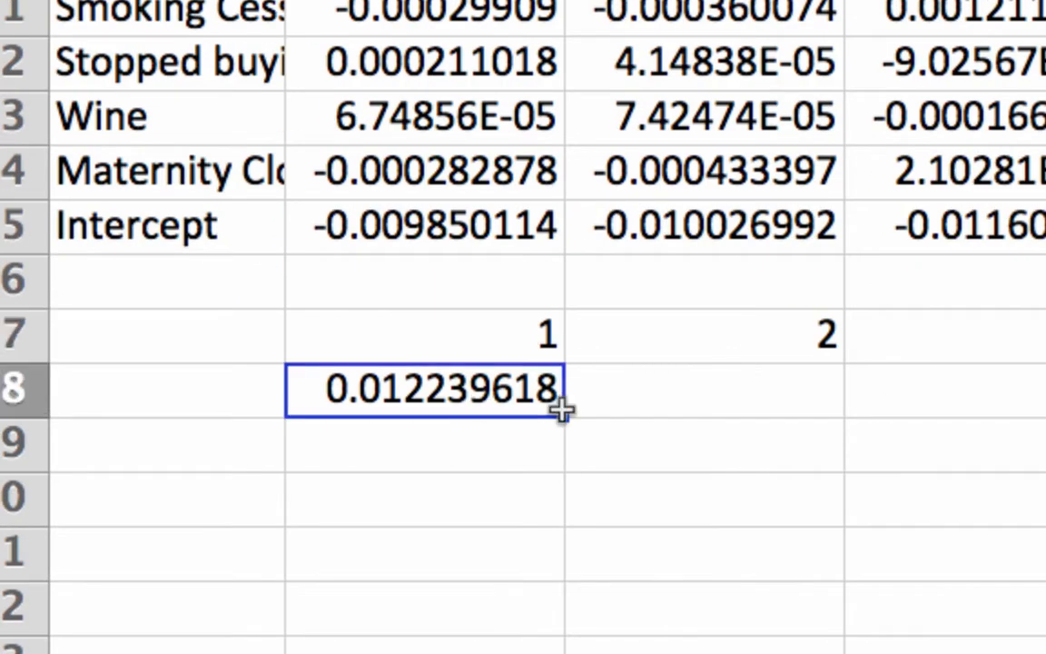
{"action": "left_click_drag", "start_coordinate": [559, 419], "coordinate": [1043, 399]}
{"action": "scroll", "coordinate": [1042, 400], "scroll_direction": "right", "scroll_amount": 1}
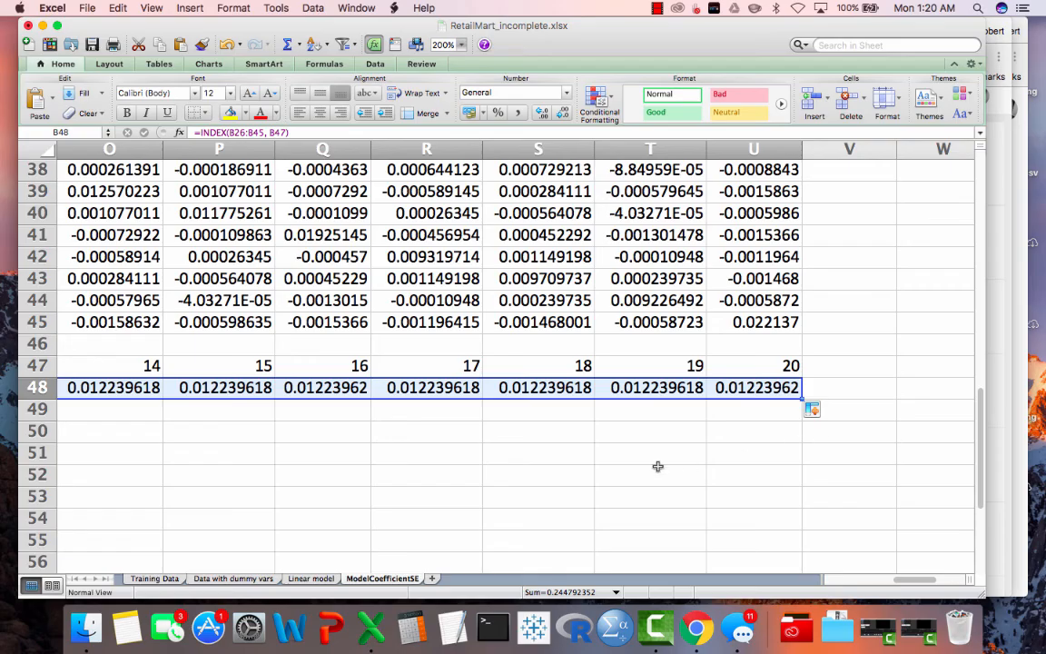
{"action": "left_click", "coordinate": [717, 388]}
{"action": "left_click", "coordinate": [635, 388]}
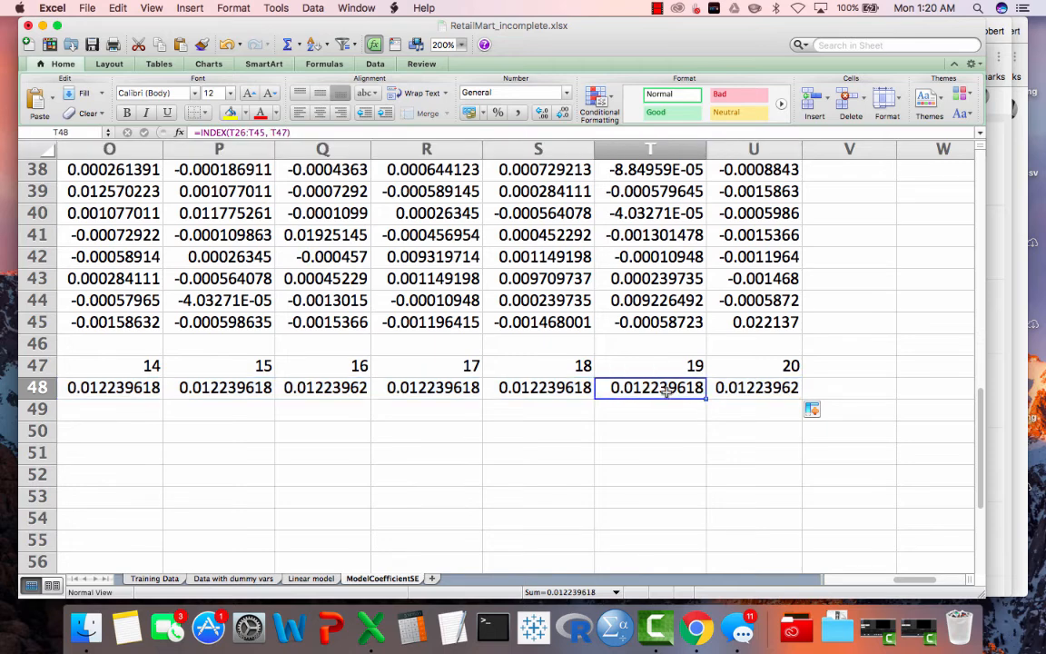
{"action": "left_click", "coordinate": [543, 387]}
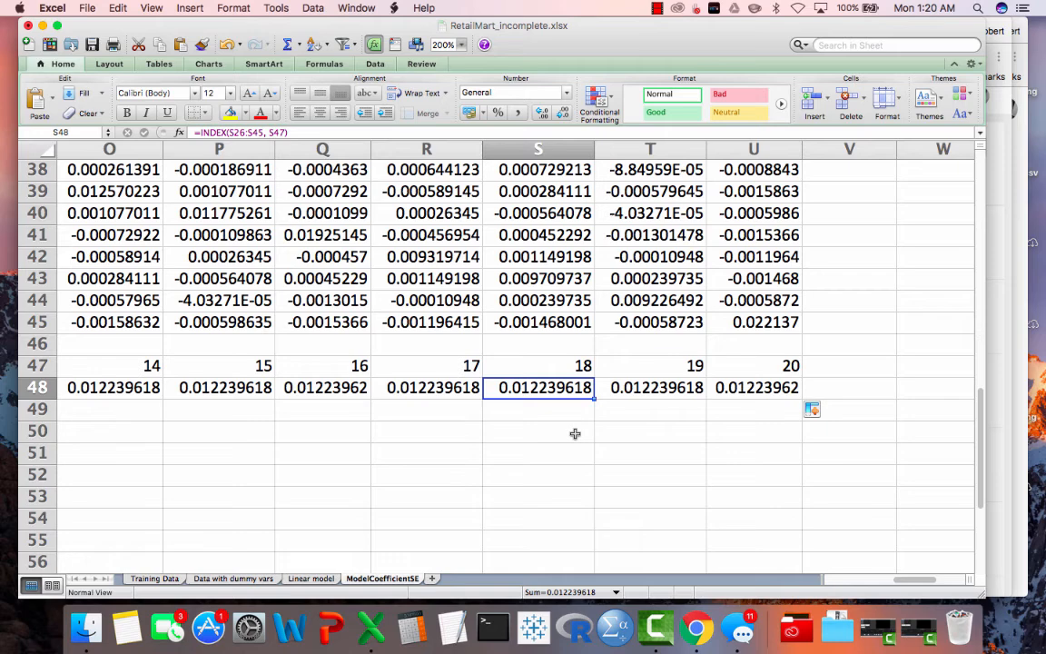
- Edit the B48 formula to multiply the prediction SE by the diagonal element's square root: ='Linear model'!X5*SQRT(INDEX(B26:B45, B47))
{"action": "scroll", "coordinate": [575, 434], "scroll_direction": "left", "scroll_amount": 10}
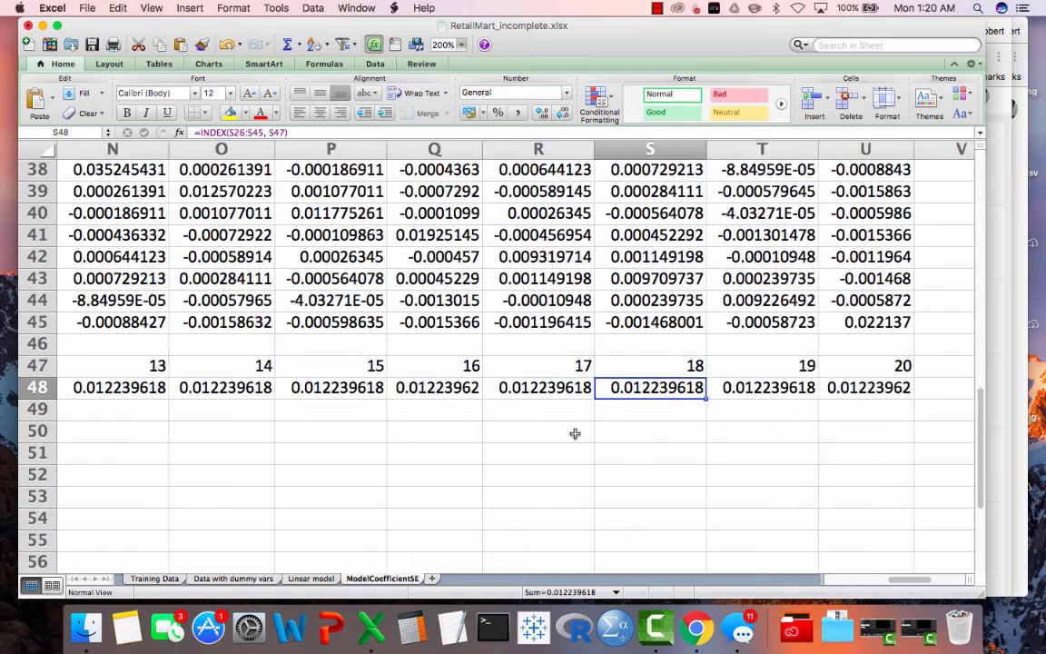
{"action": "left_click", "coordinate": [206, 387]}
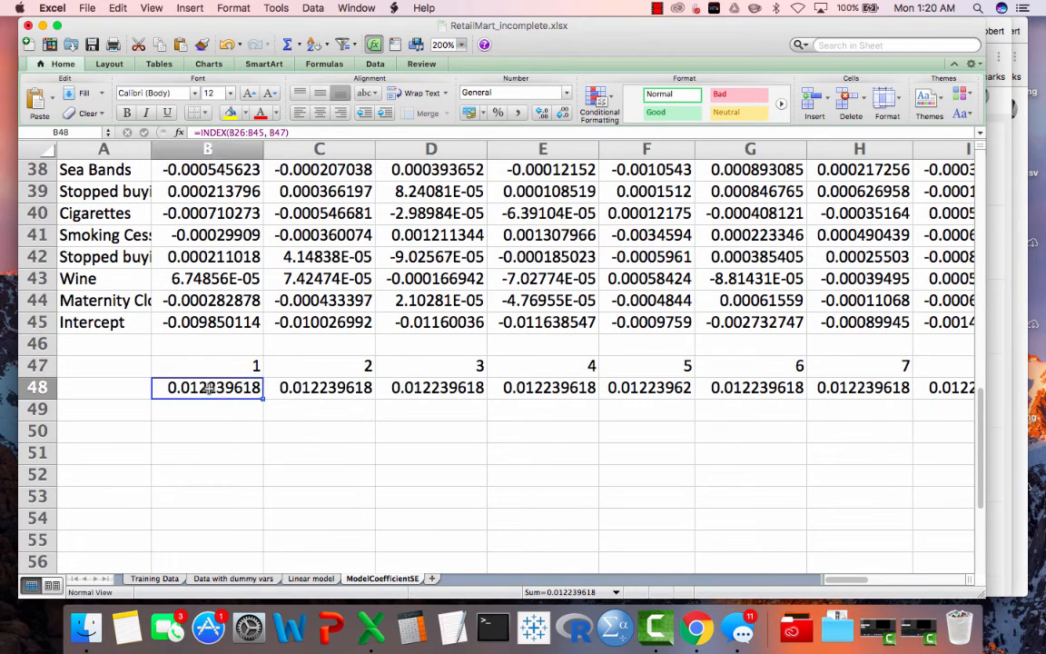
{"action": "left_click", "coordinate": [195, 132]}
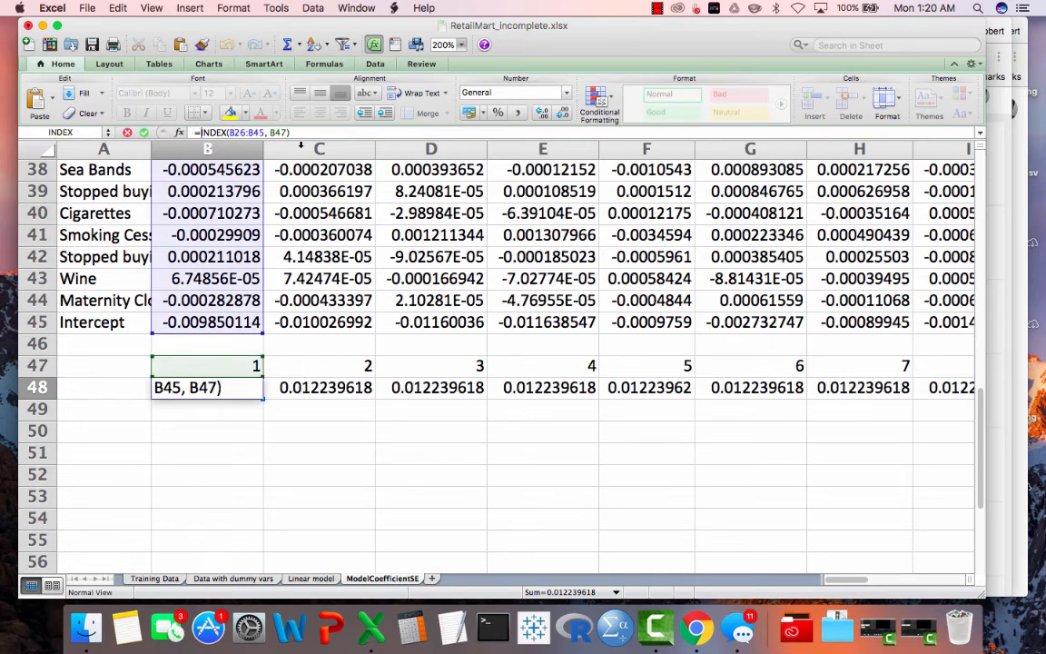
{"action": "type", "text": "("}
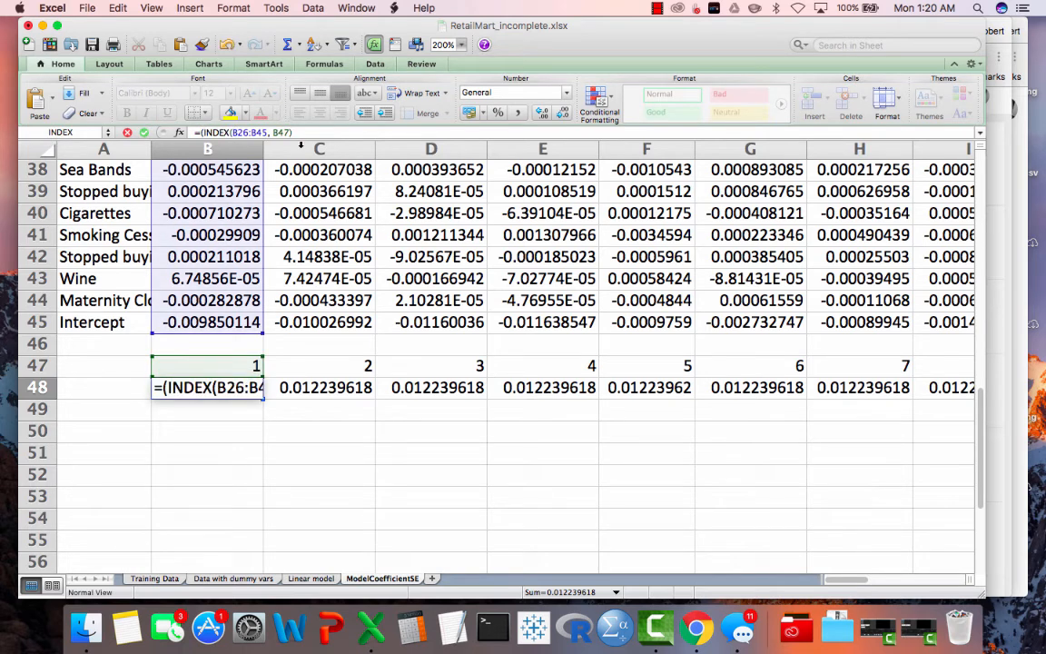
{"action": "type", "text": ")"}
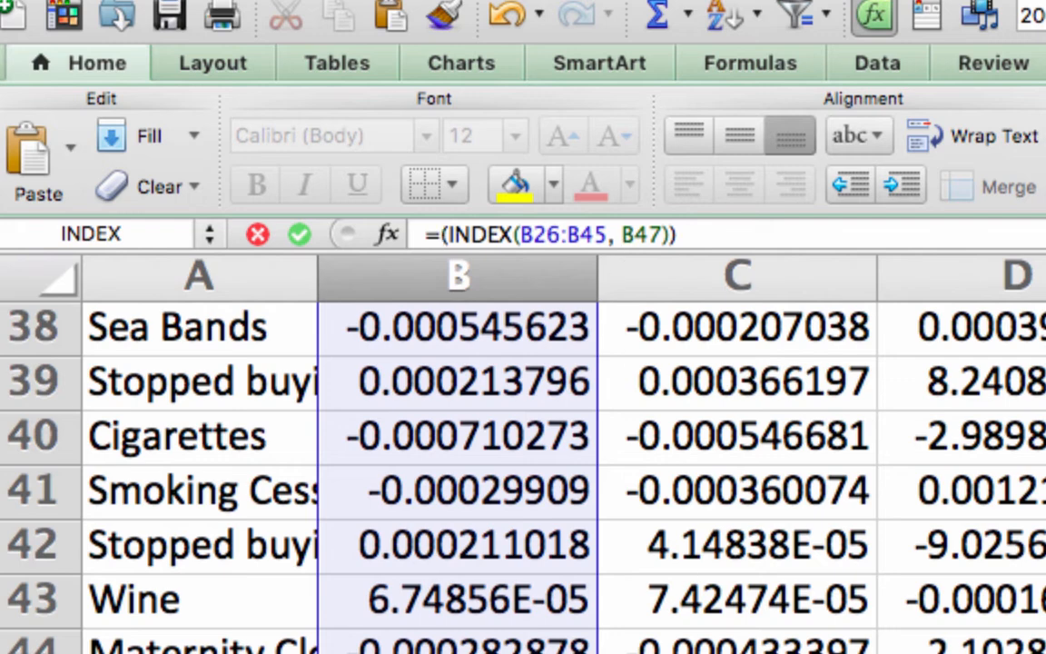
{"action": "left_click", "coordinate": [895, 652]}
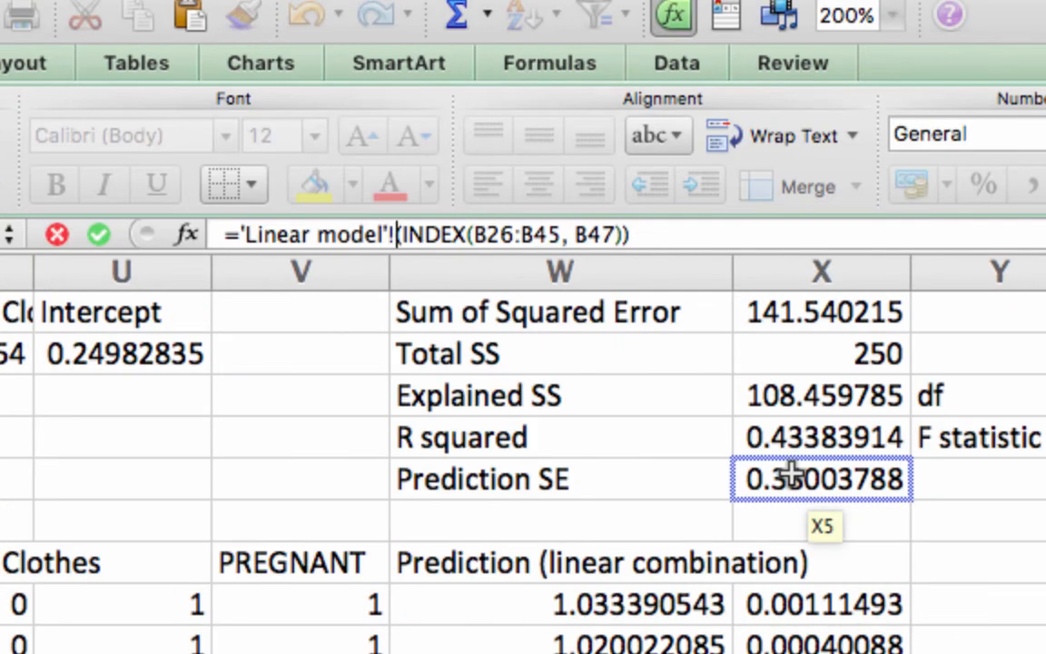
{"action": "left_click", "coordinate": [995, 469]}
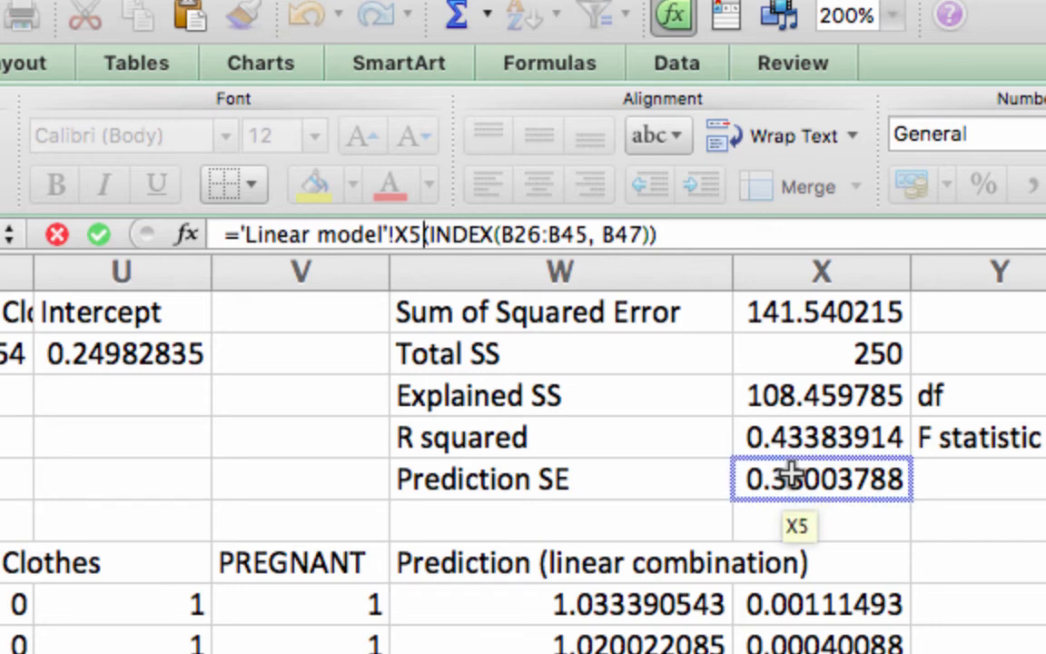
{"action": "type", "text": "*sqr"}
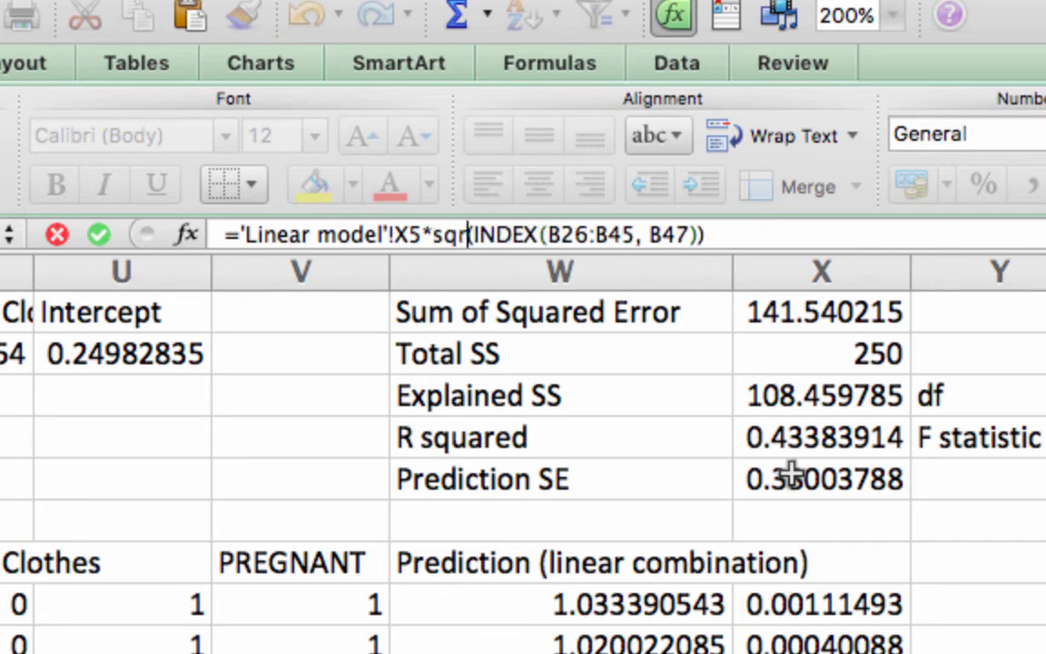
{"action": "type", "text": "t("}
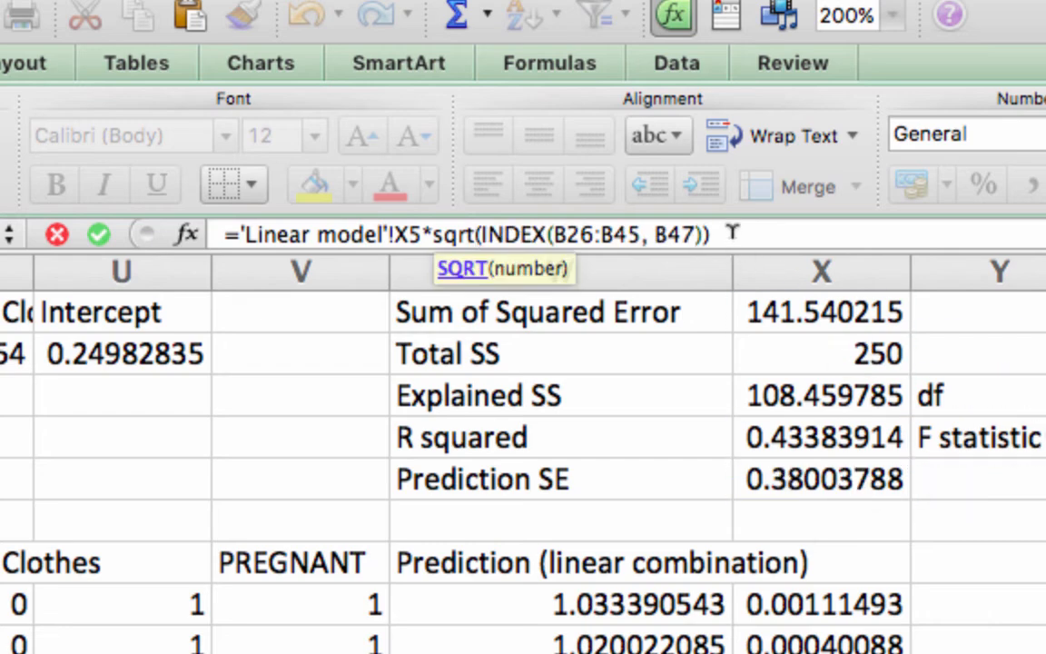
{"action": "key", "text": "Return"}
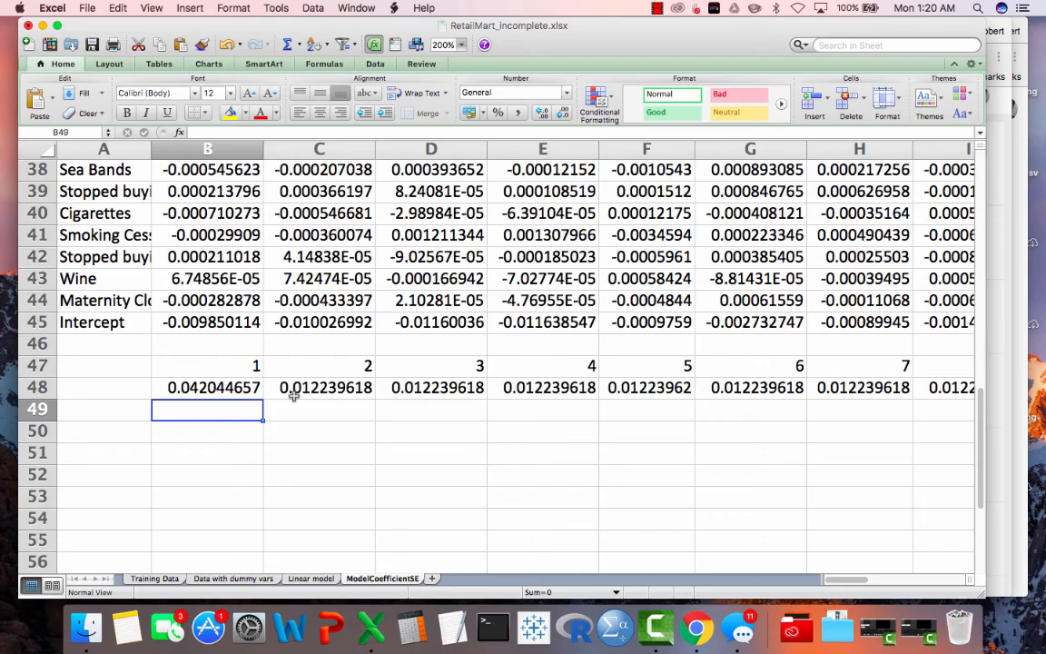
- Fill the standard error formula from B48 across to U48
{"action": "left_click", "coordinate": [192, 392]}
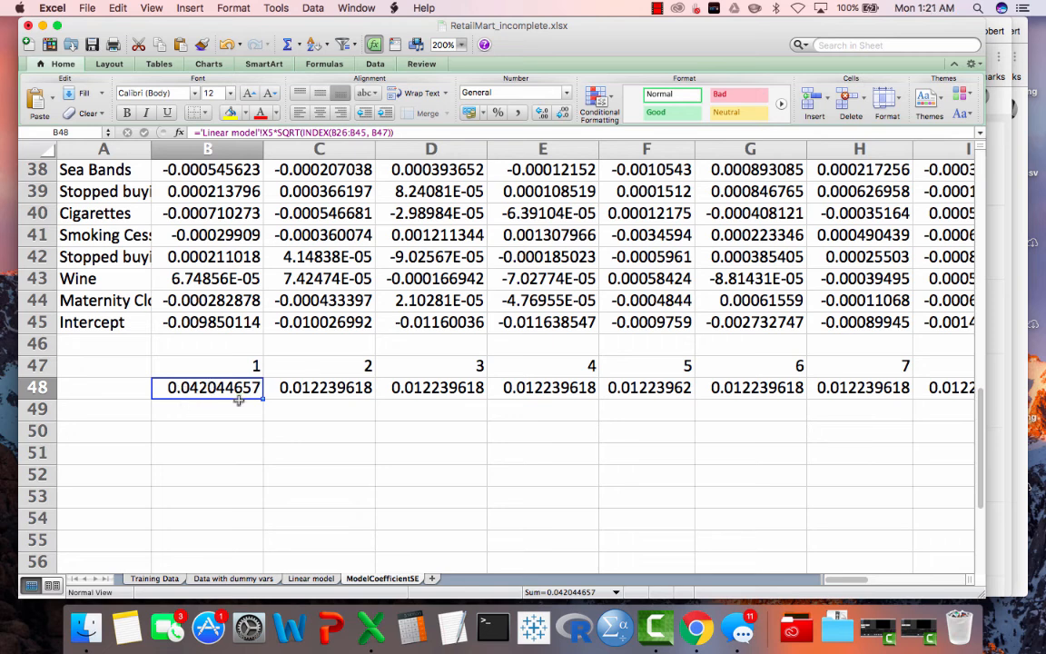
{"action": "left_click_drag", "start_coordinate": [261, 397], "coordinate": [397, 410]}
{"action": "scroll", "coordinate": [519, 483], "scroll_direction": "left", "scroll_amount": 10}
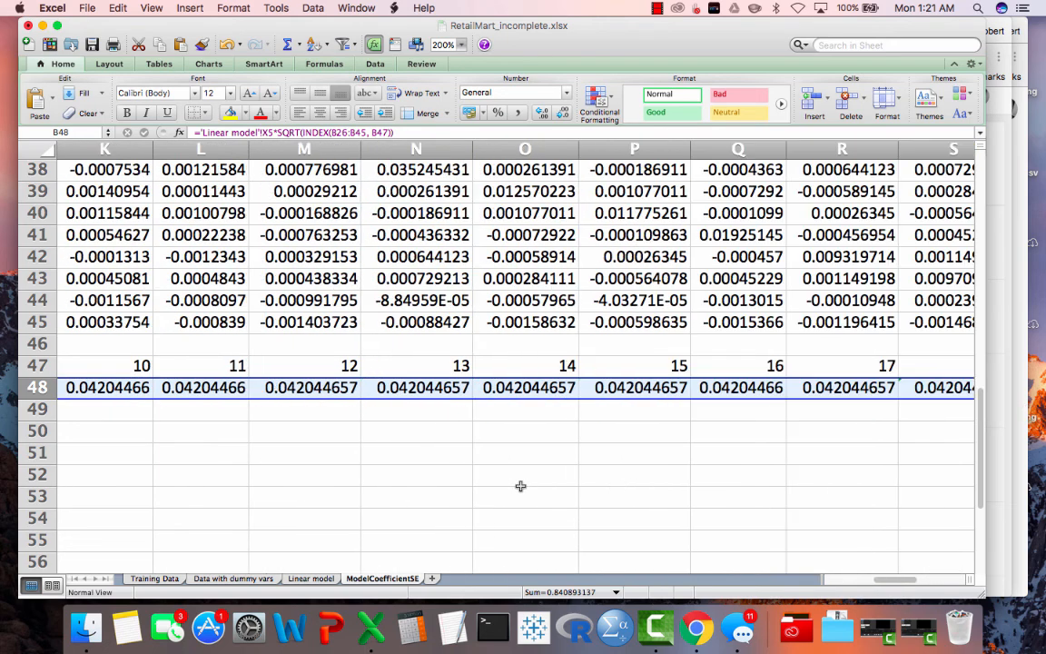
- Copy the standard errors in B48:U48 and paste them as values on the Linear model sheet, starting at B3
{"action": "scroll", "coordinate": [520, 486], "scroll_direction": "up", "scroll_amount": 1}
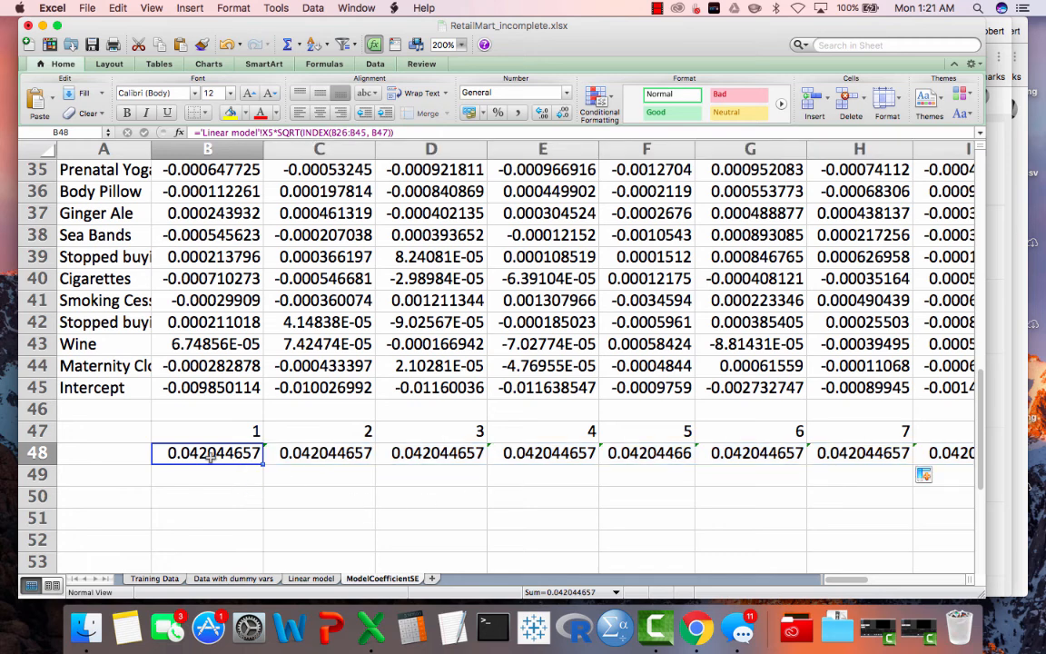
{"action": "scroll", "coordinate": [210, 457], "scroll_direction": "right", "scroll_amount": 10}
{"action": "scroll", "coordinate": [209, 457], "scroll_direction": "left", "scroll_amount": 10}
{"action": "key", "text": "super+c"}
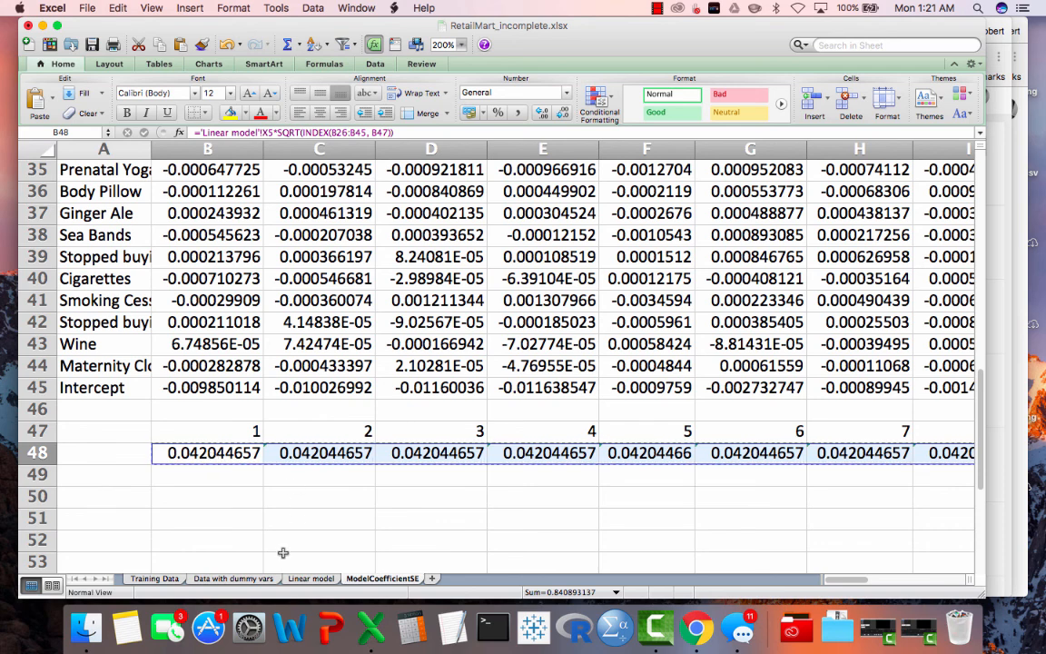
{"action": "left_click", "coordinate": [310, 579]}
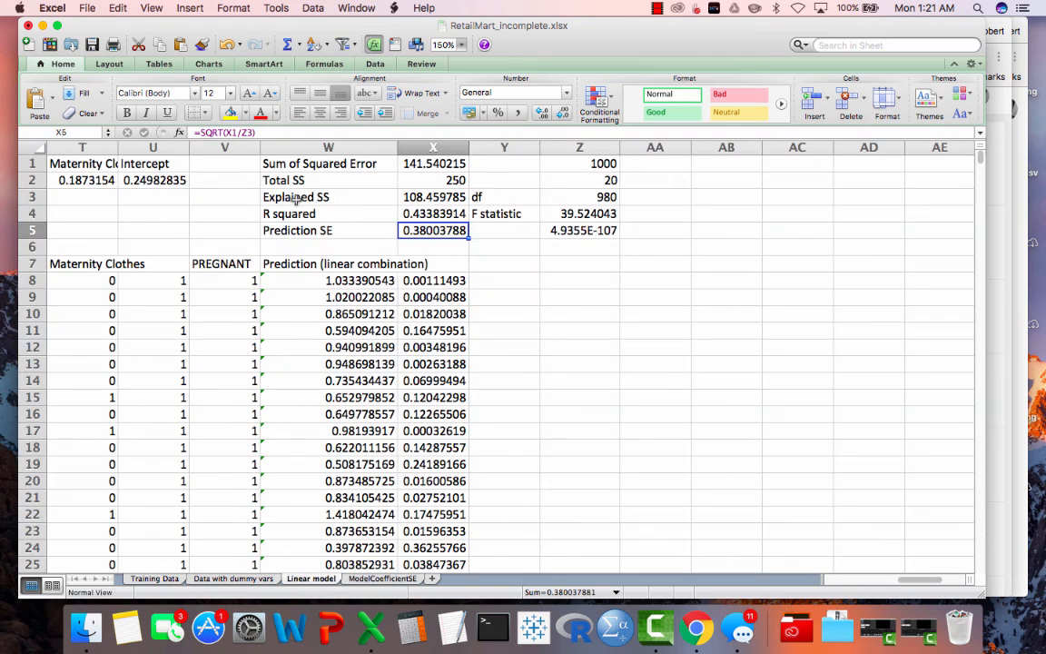
{"action": "left_click", "coordinate": [152, 196]}
{"action": "key", "text": "Home"}
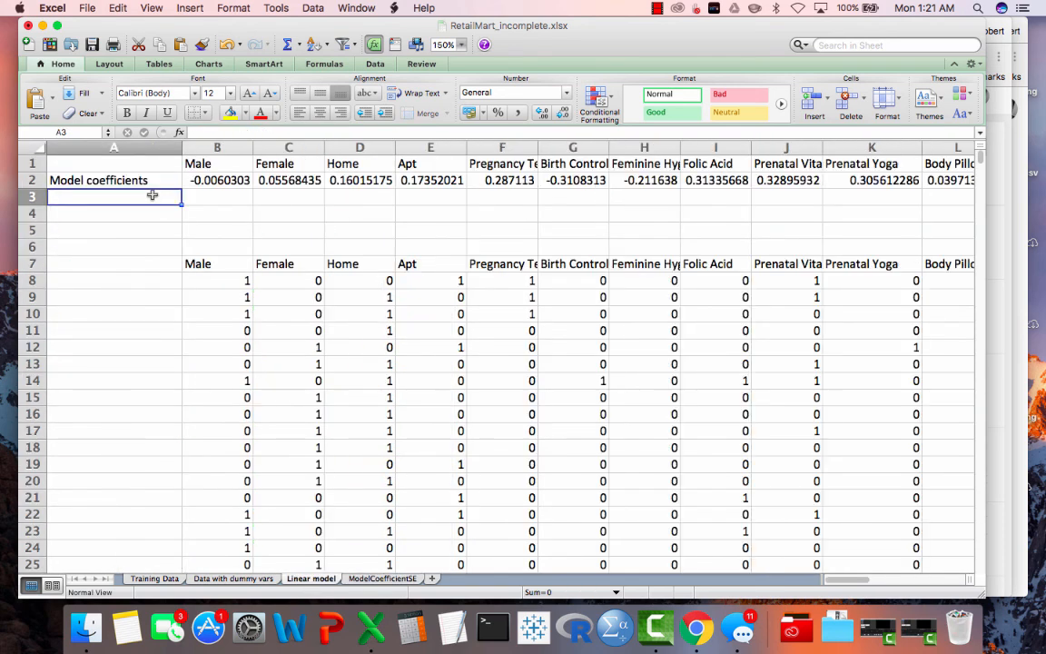
{"action": "key", "text": "Right"}
{"action": "right_click", "coordinate": [204, 197]}
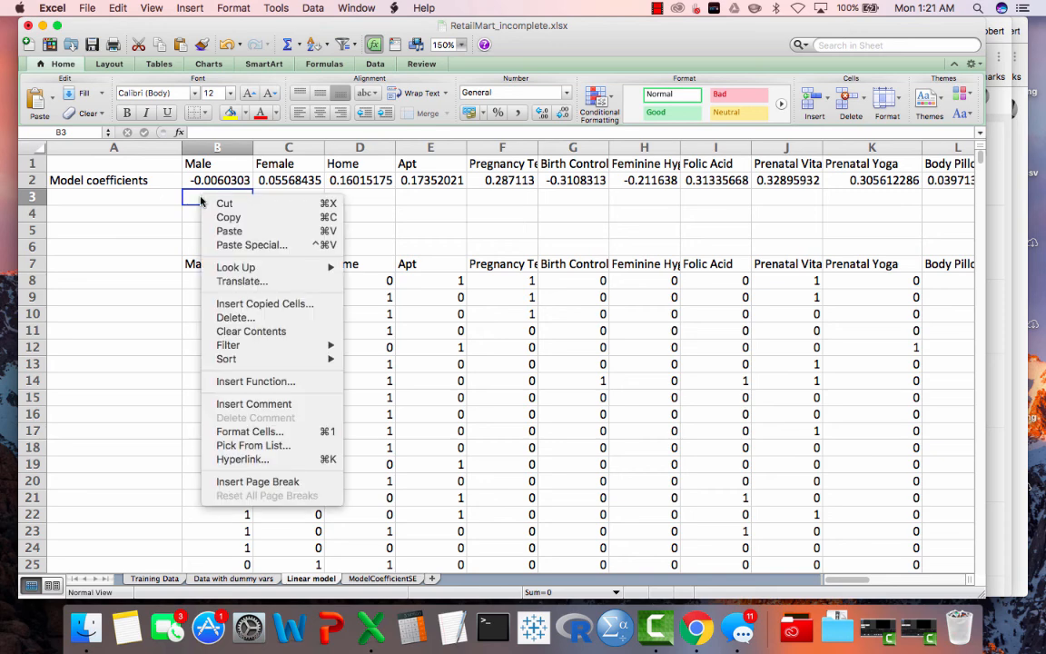
{"action": "left_click", "coordinate": [252, 245]}
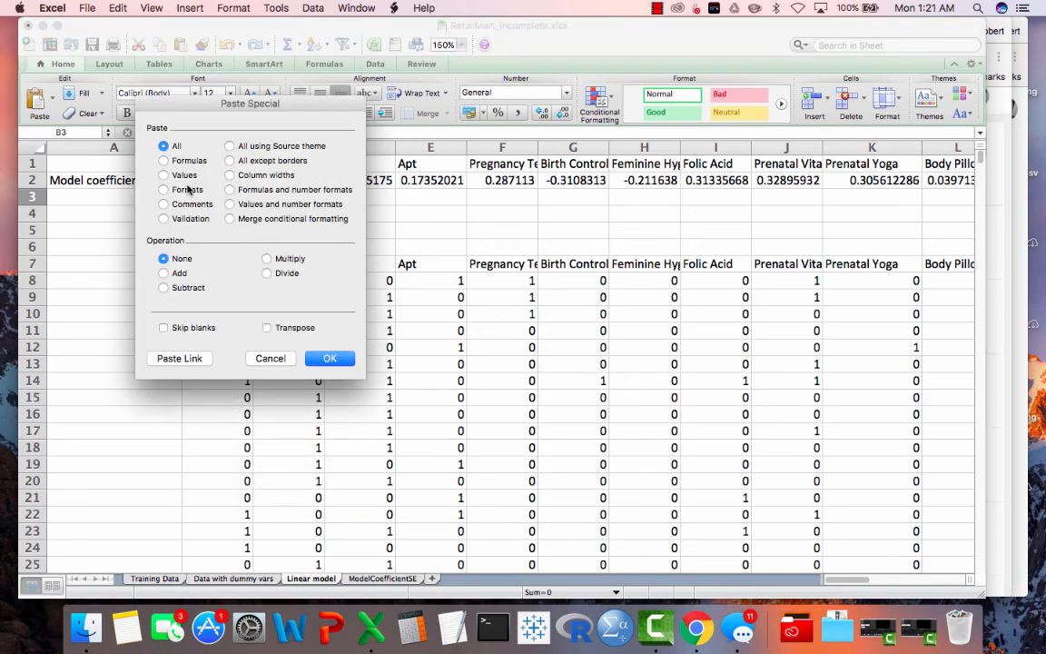
{"action": "left_click", "coordinate": [178, 177]}
{"action": "left_click", "coordinate": [330, 357]}
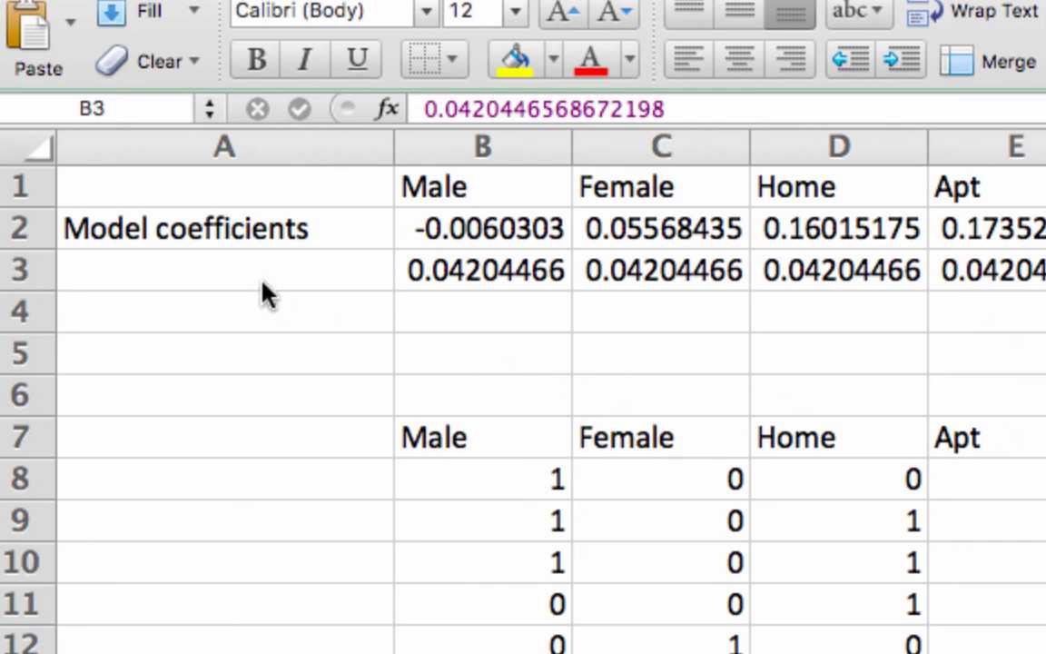
- Label A3 "coefficient standard error" and widen column A to fit the text
{"action": "left_click", "coordinate": [234, 273]}
{"action": "type", "text": "c"}
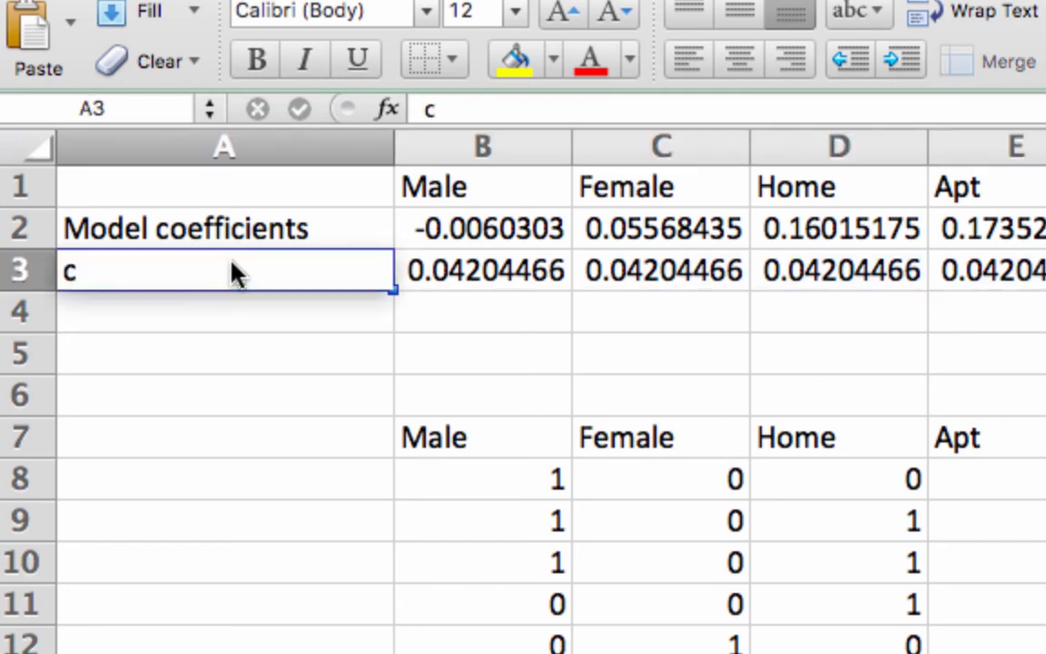
{"action": "type", "text": "oefficient sta"}
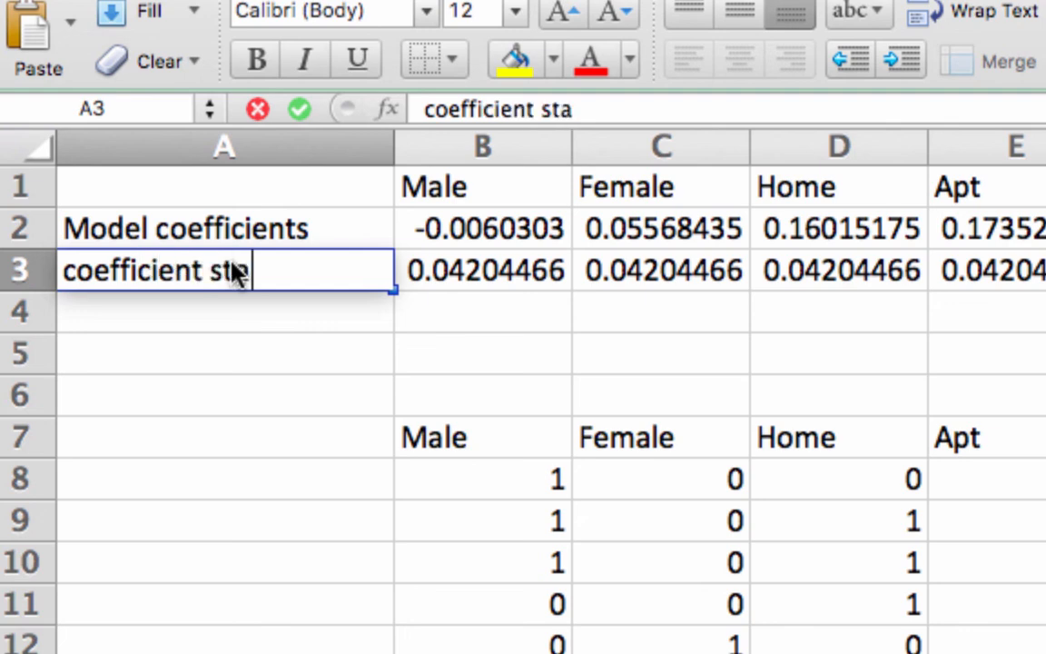
{"action": "type", "text": "ndard error"}
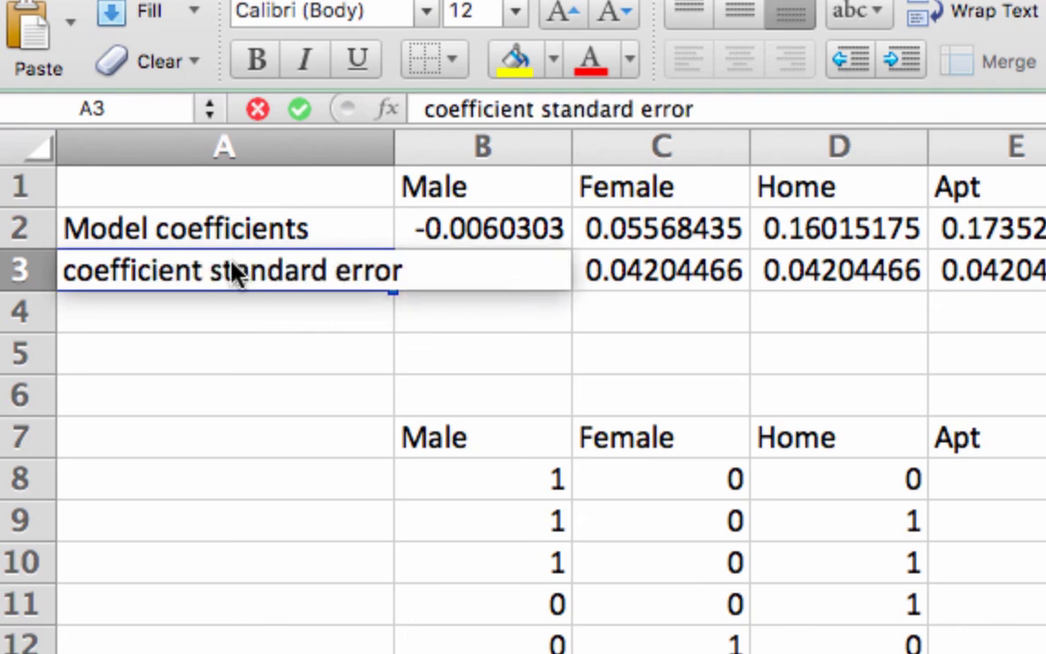
{"action": "left_click", "coordinate": [299, 377]}
{"action": "left_click_drag", "start_coordinate": [394, 139], "coordinate": [490, 143]}
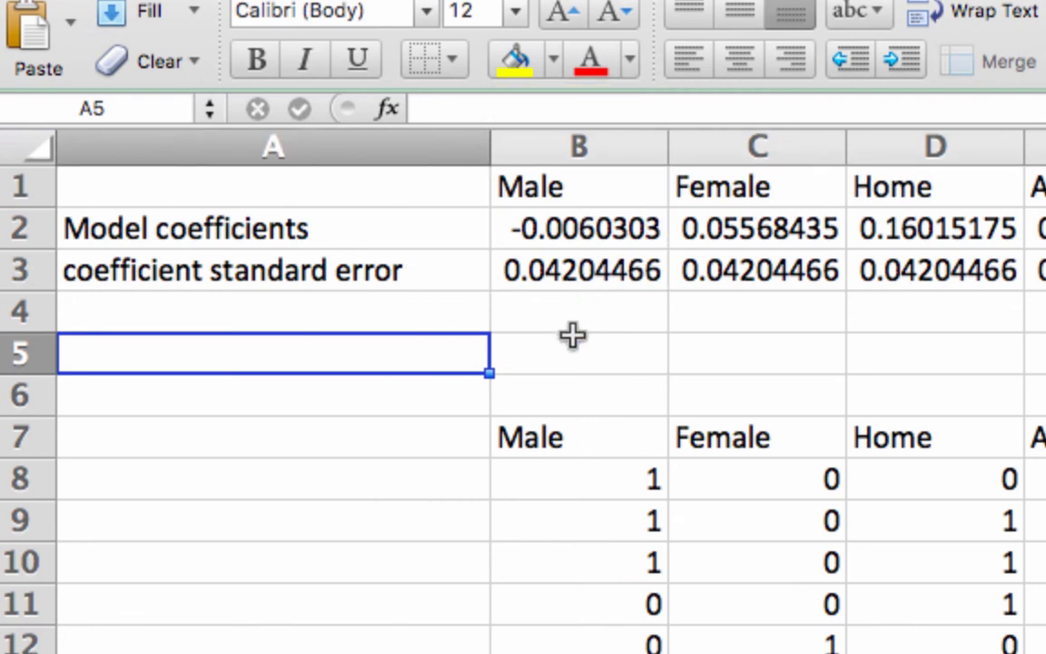